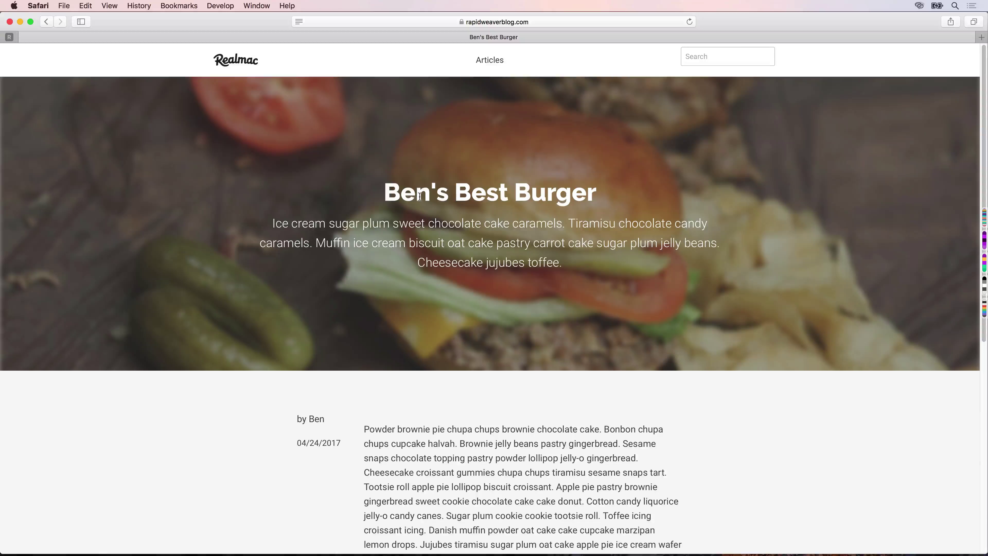
Launch RapidWeaver from Spotlight to bring up the 'Online Blogging with Total CMS' project.
key(super+space)
text(rapidweaver)
key(Return)
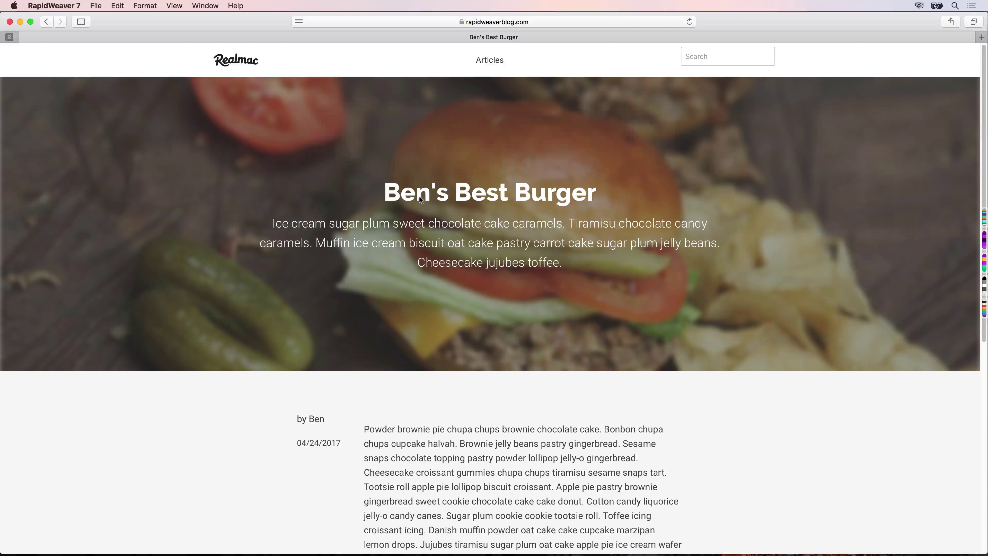
click(11, 30)
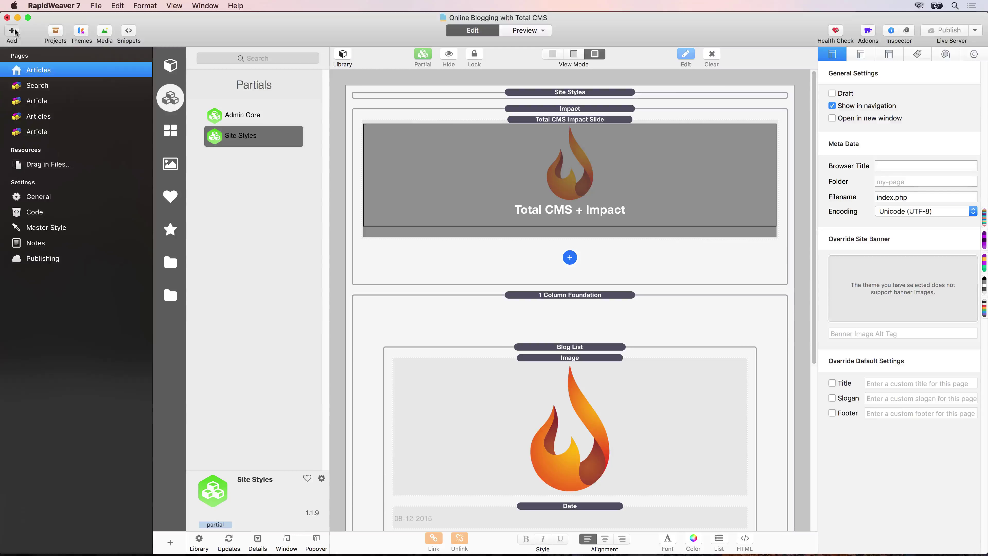
Add a new Stacks page named About.
click(27, 52)
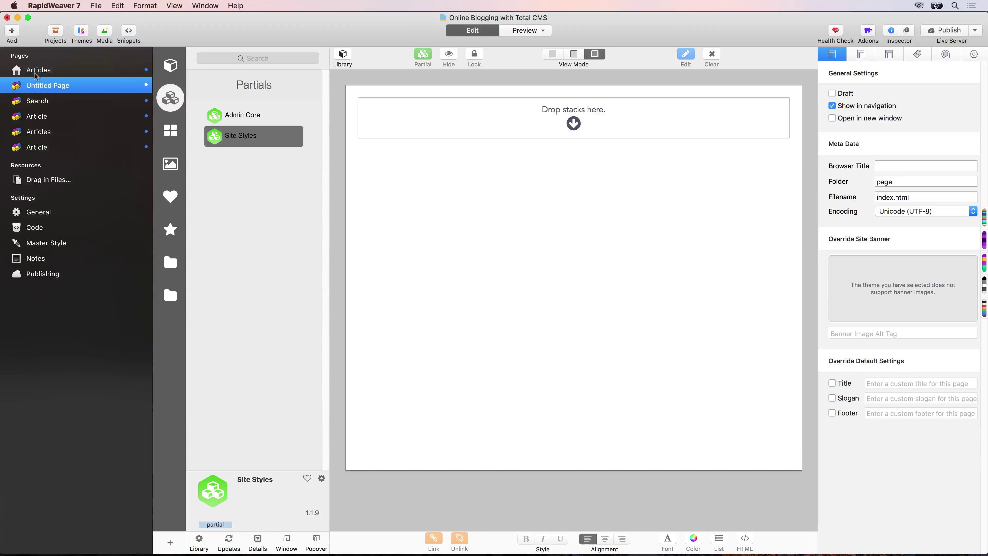
text(About)
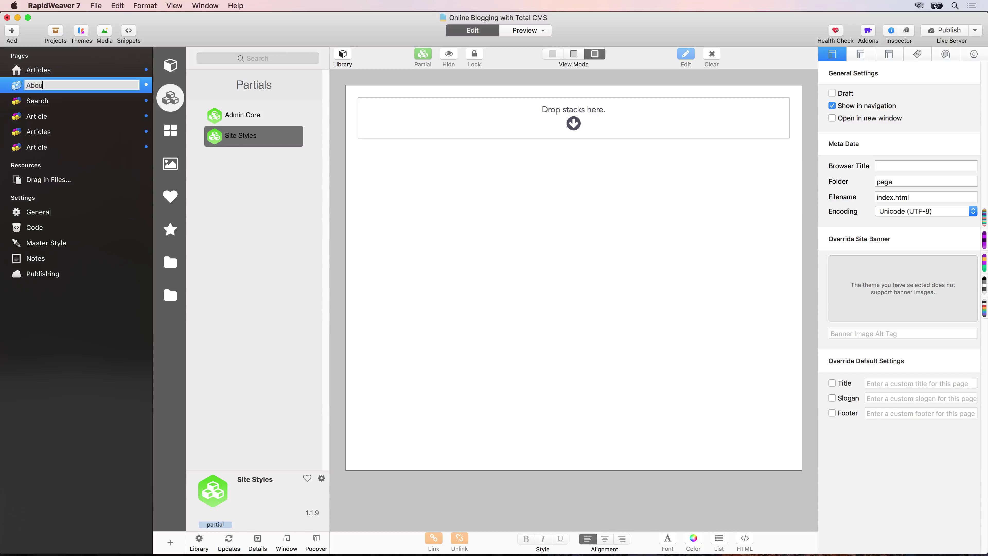
key(Return)
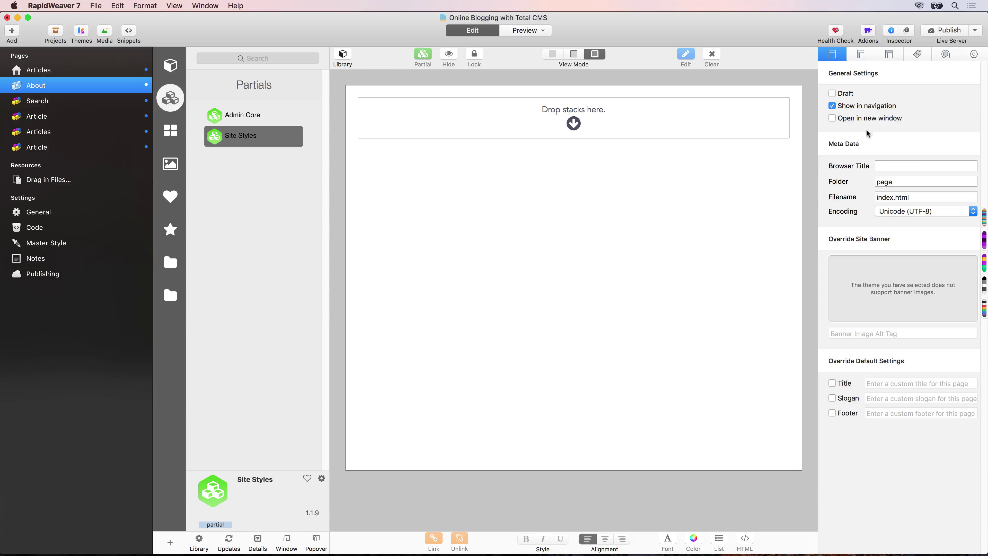
Set the page folder to 'about' and change the filename to index.php.
double_click(884, 181)
text(about)
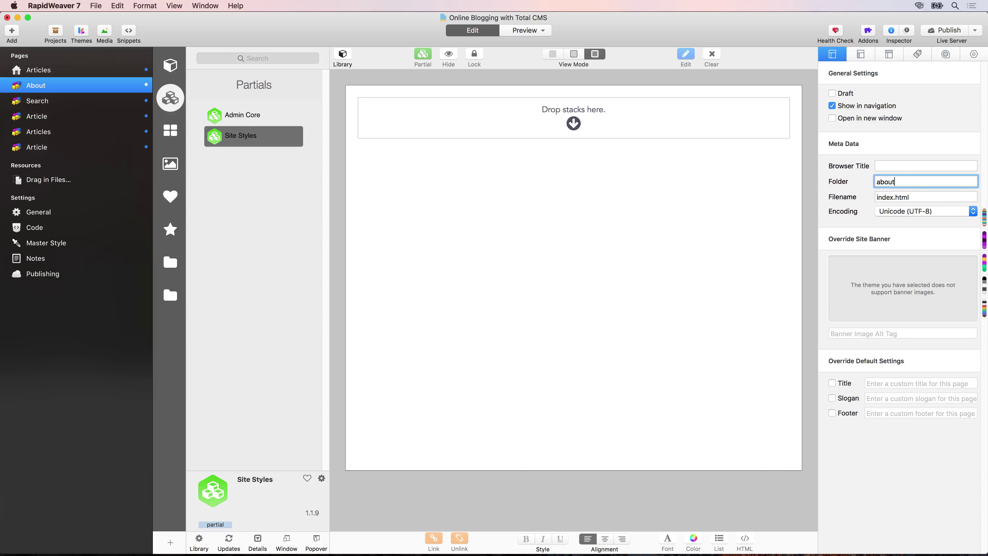
key(Tab)
key(Right)
key(shift+Left)
key(shift+Left)
key(shift+Left)
key(shift+Left)
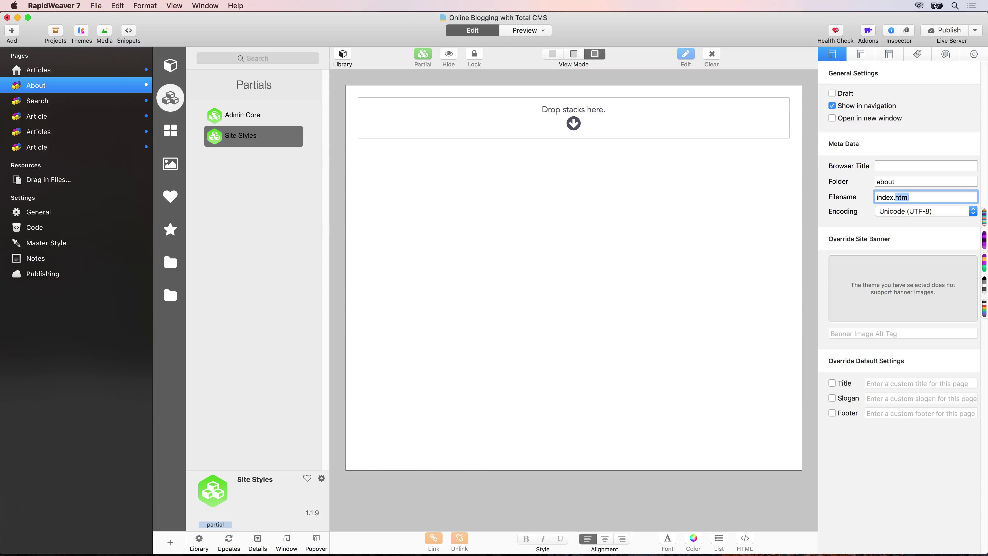
text(php)
key(super+a)
Place the Site Styles partial on the page and collapse it.
drag(215, 140, 483, 126)
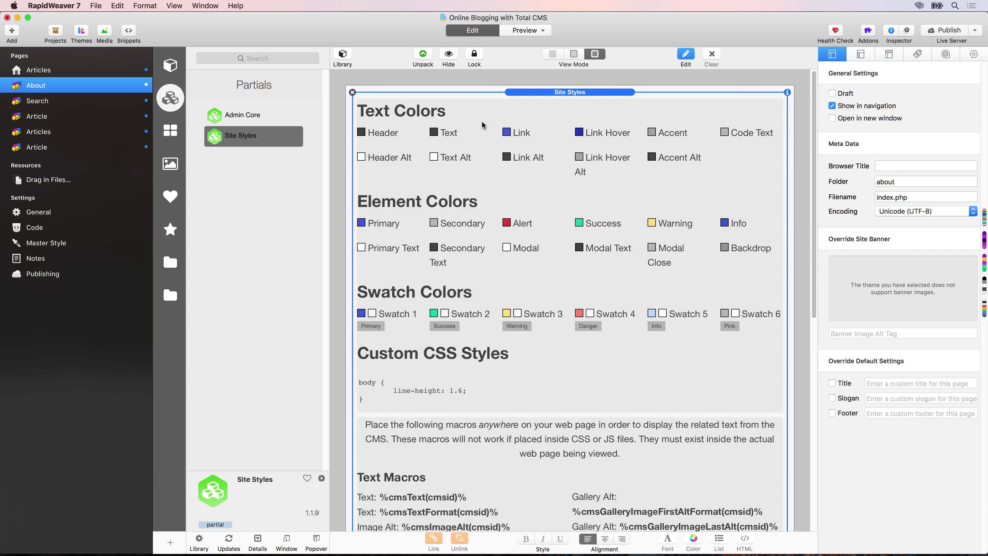
click(450, 54)
click(506, 163)
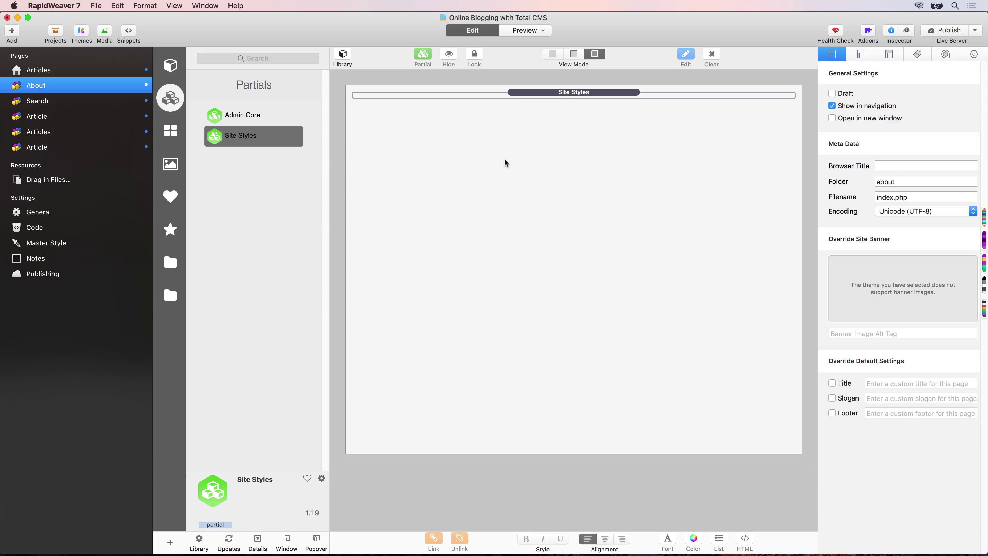
Add a 1 Column Foundation holding a Header stack and a Paragraph stack.
click(171, 262)
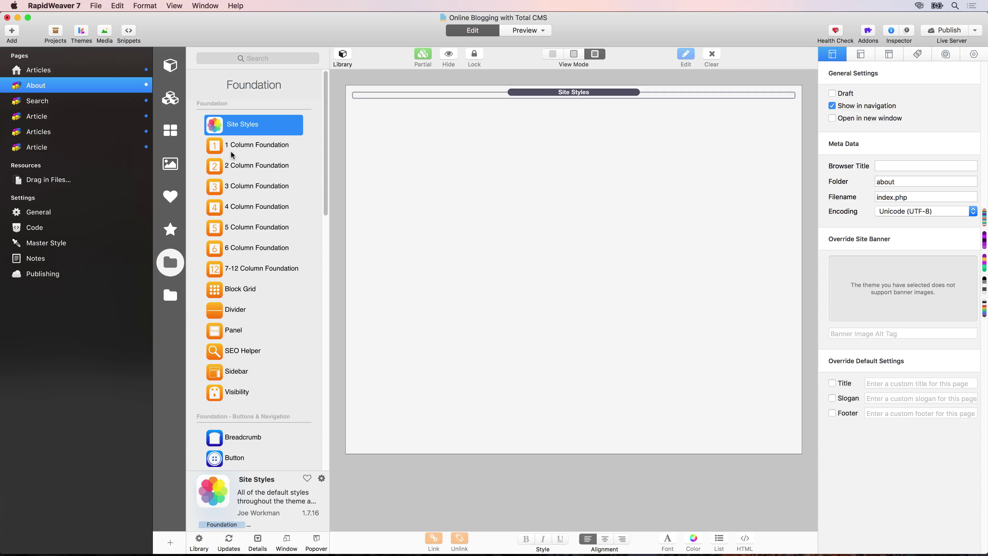
drag(219, 148, 452, 126)
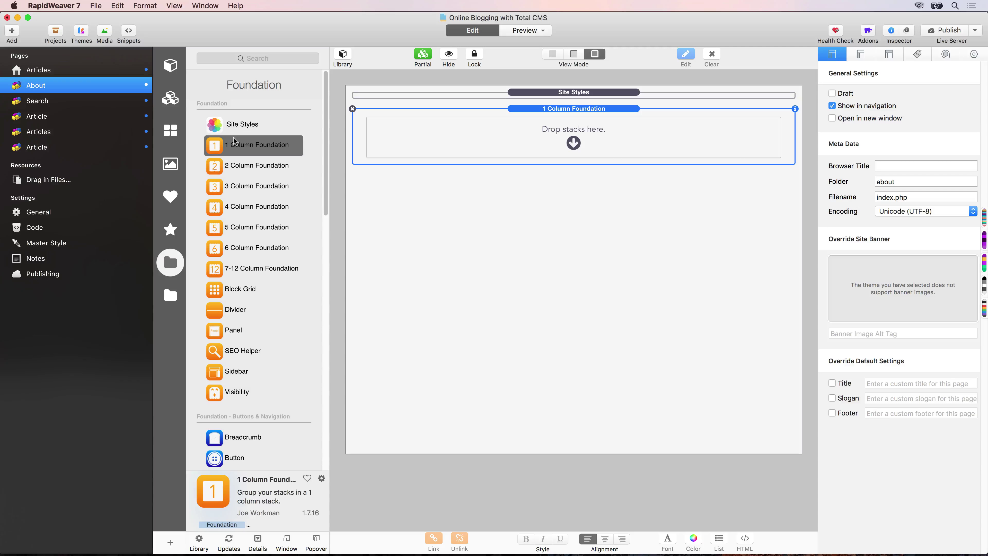
scroll(234, 140, down, 5)
scroll(235, 141, down, 10)
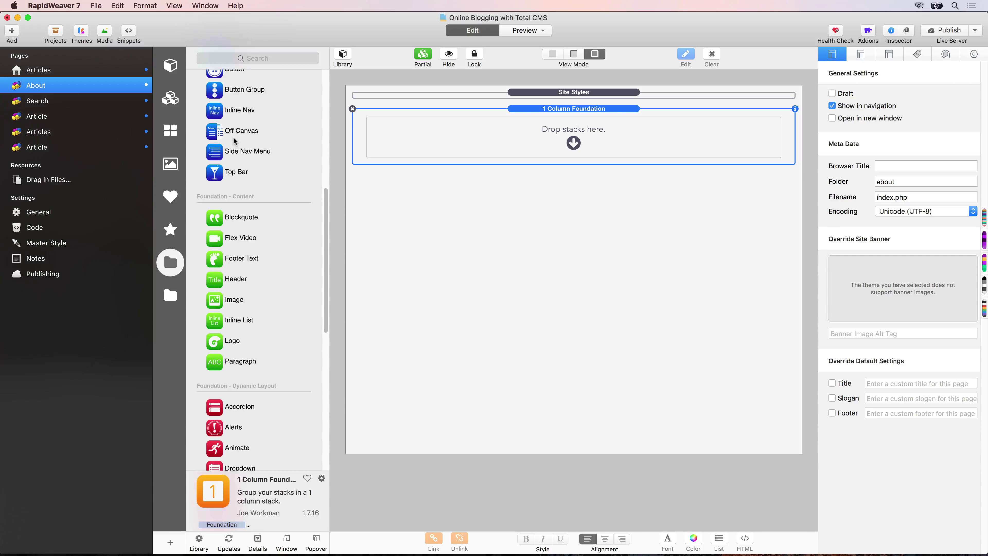
drag(230, 179, 491, 149)
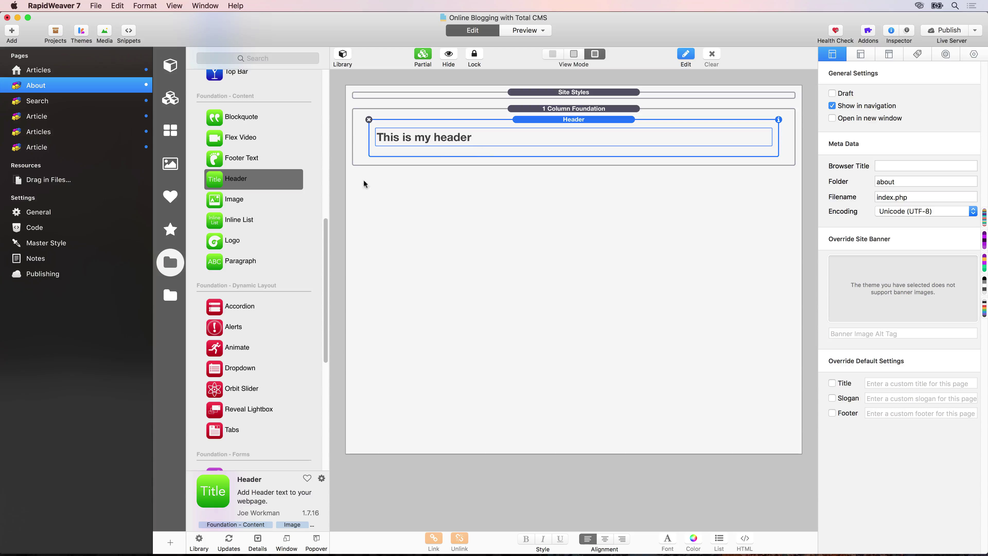
drag(233, 261, 498, 167)
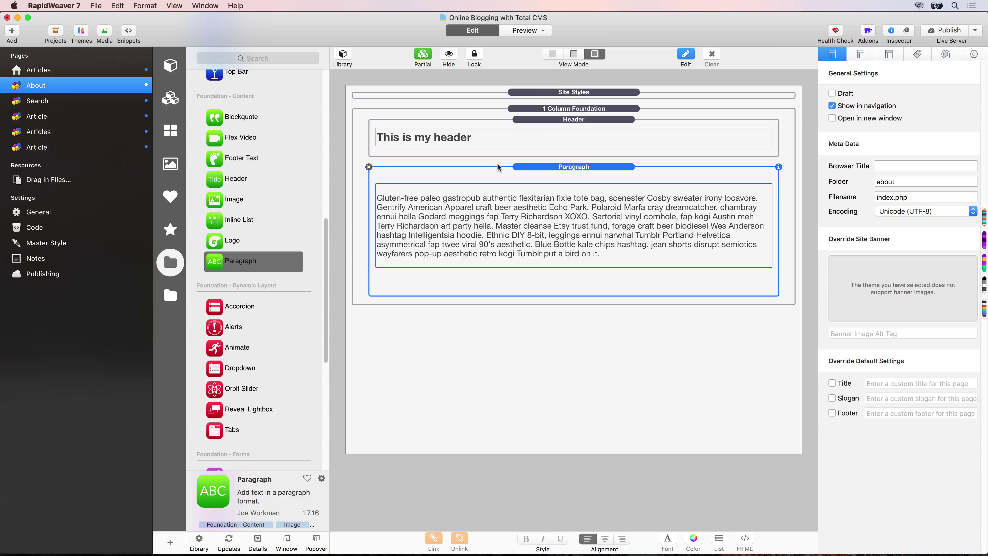
click(570, 142)
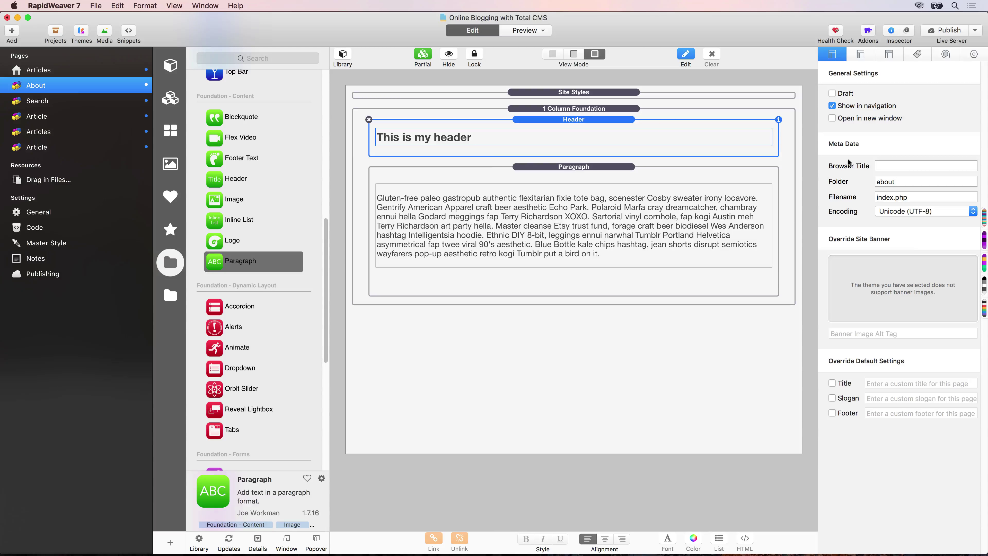
click(973, 57)
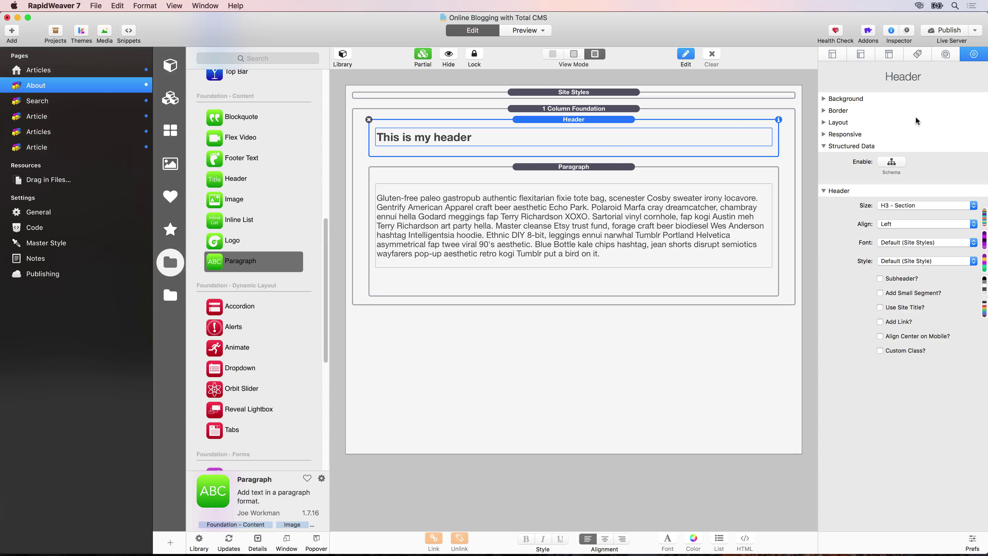
Make the header a centred H1 and centre the paragraph text.
click(904, 224)
click(899, 233)
click(905, 206)
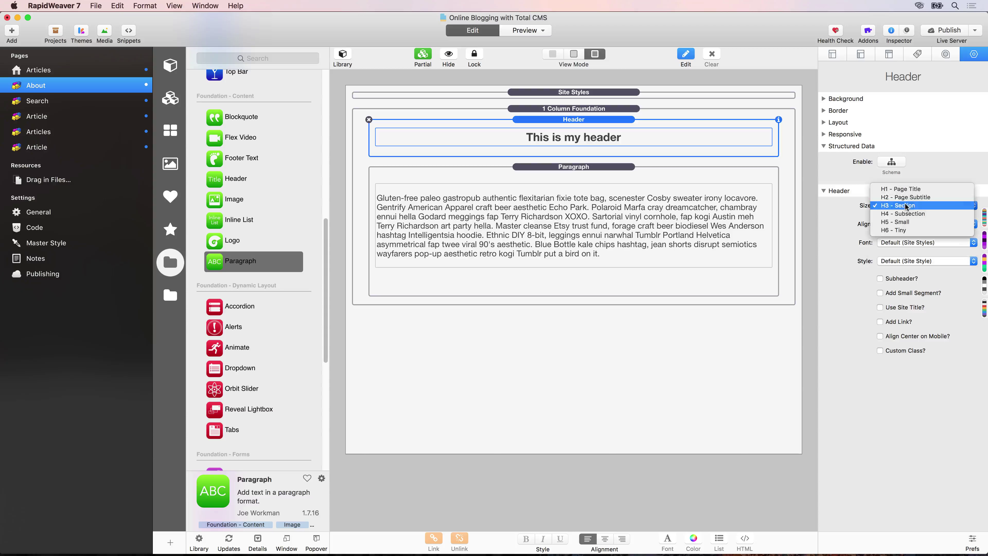
click(902, 189)
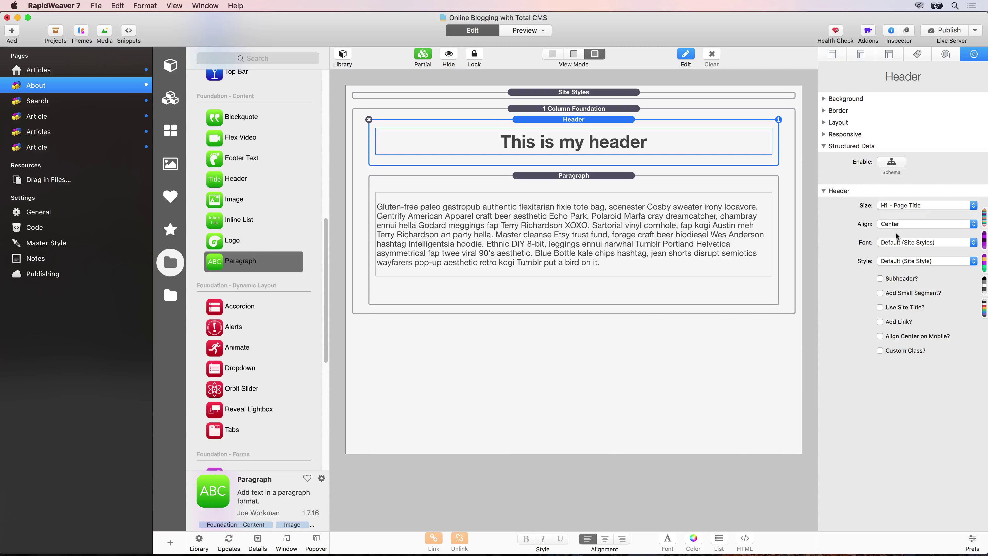
click(729, 233)
click(909, 206)
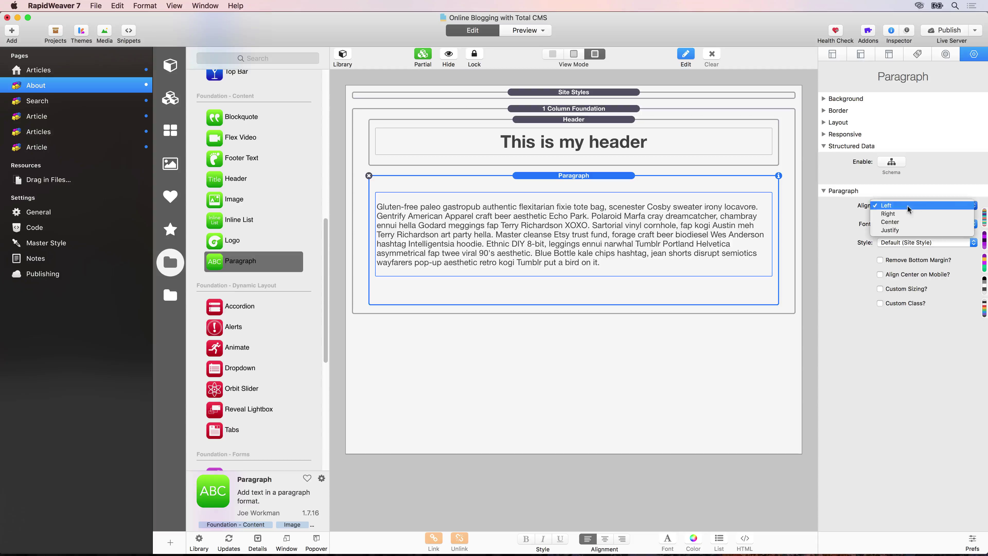
click(895, 221)
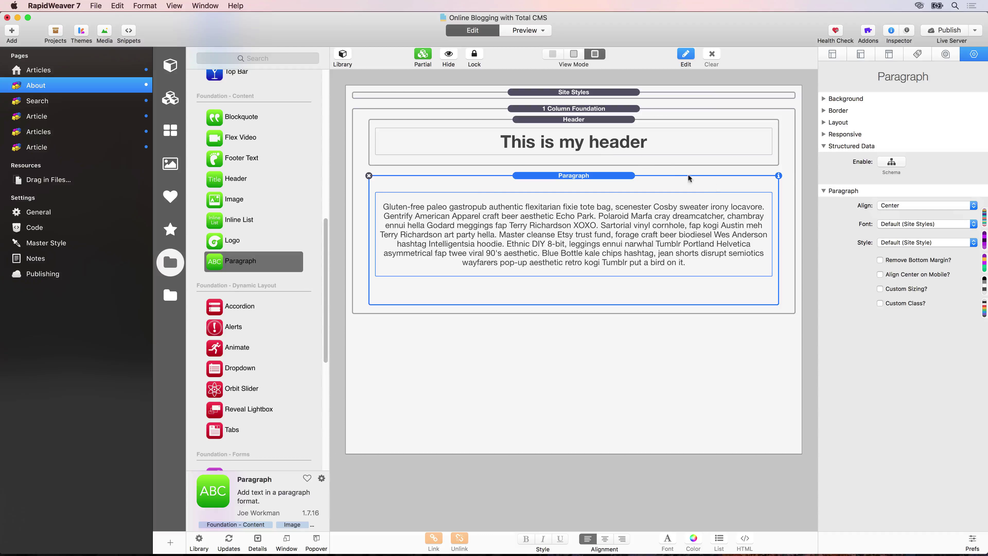
Change the header text to 'About Me' and preview the page in Safari.
double_click(558, 141)
triple_click(481, 145)
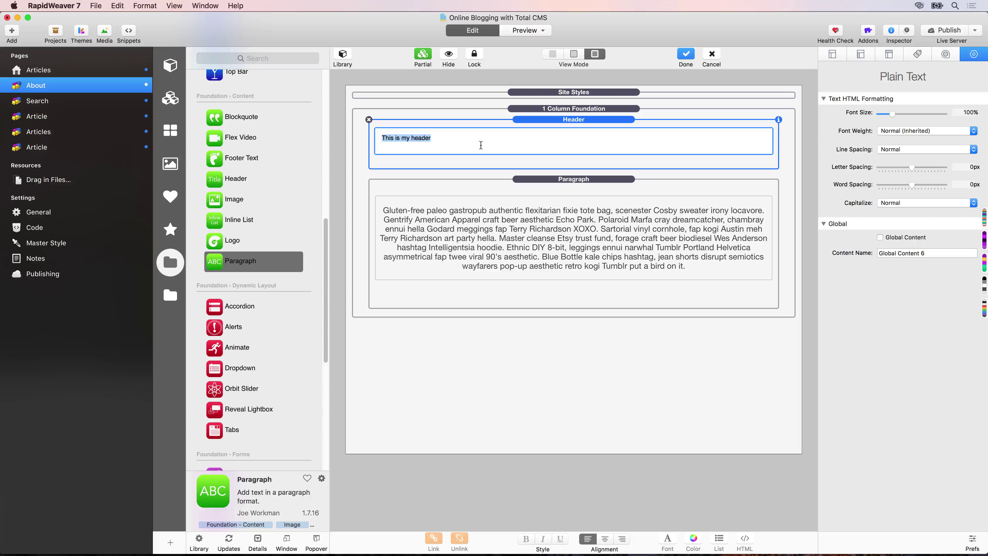
text(About Me)
click(496, 196)
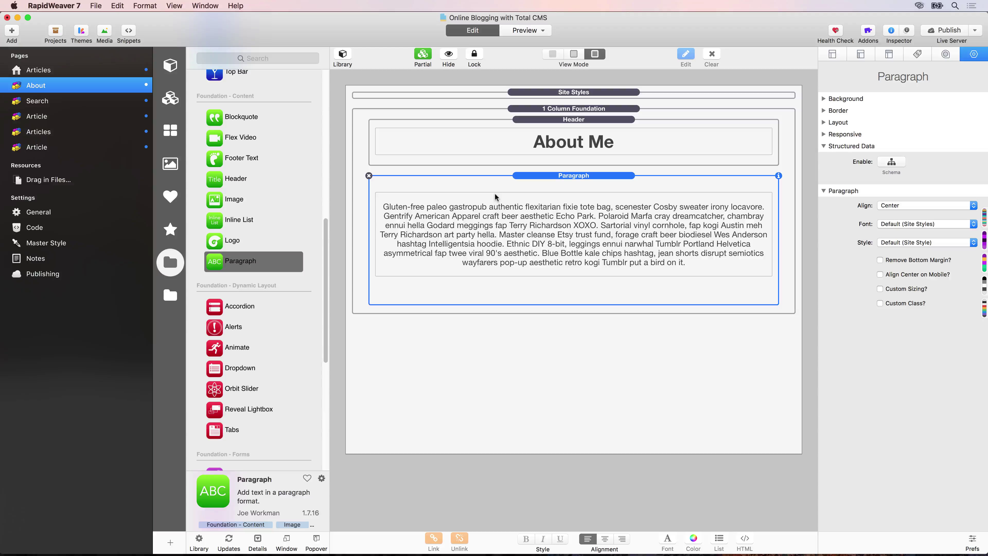
key(super+alt+p)
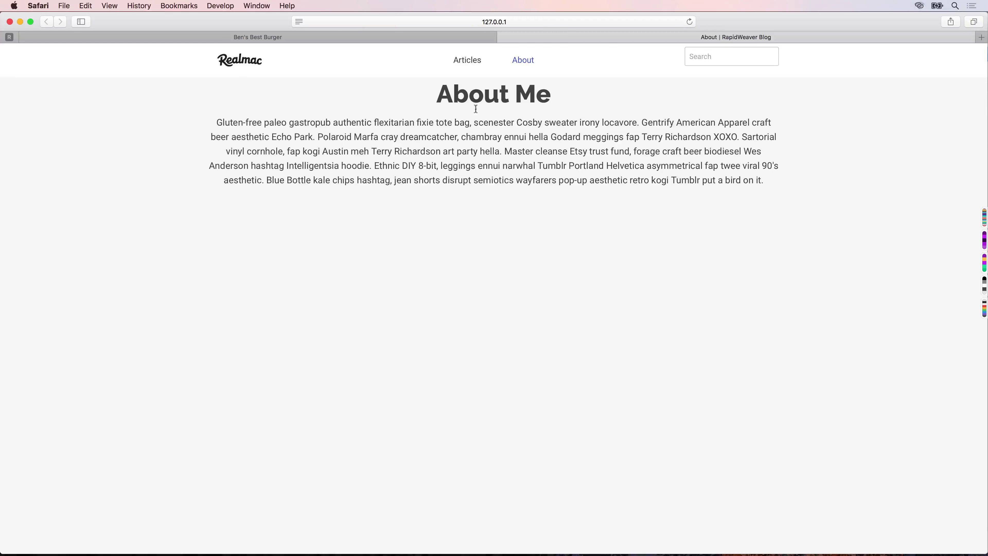
Check the previewed About Me heading and paragraph in Safari, then return to RapidWeaver.
drag(447, 98, 537, 97)
drag(390, 104, 505, 180)
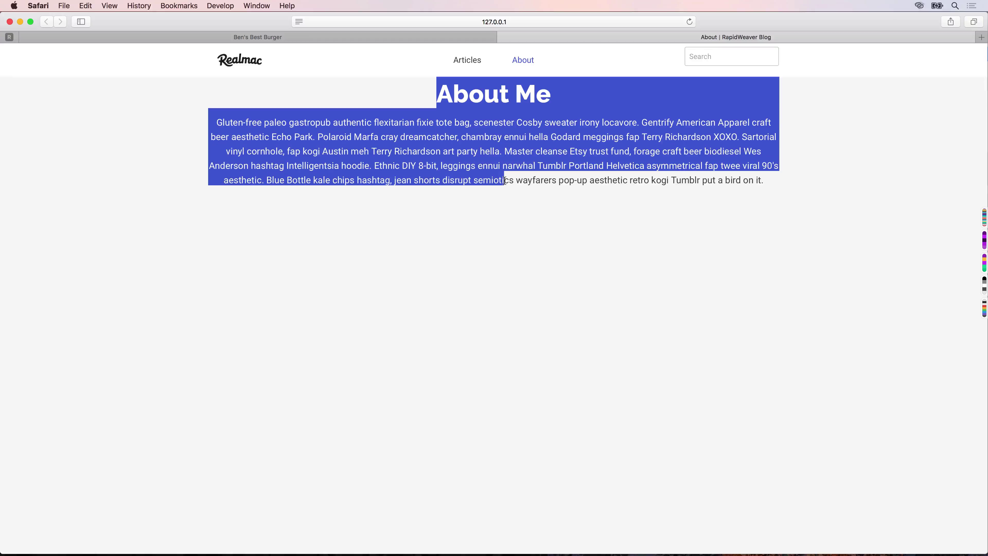
click(504, 180)
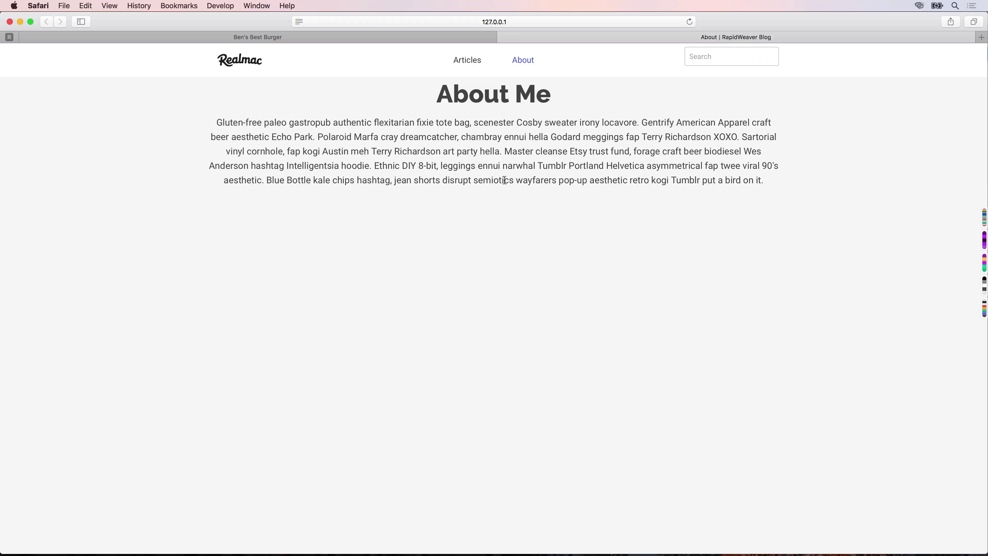
key(super+Tab)
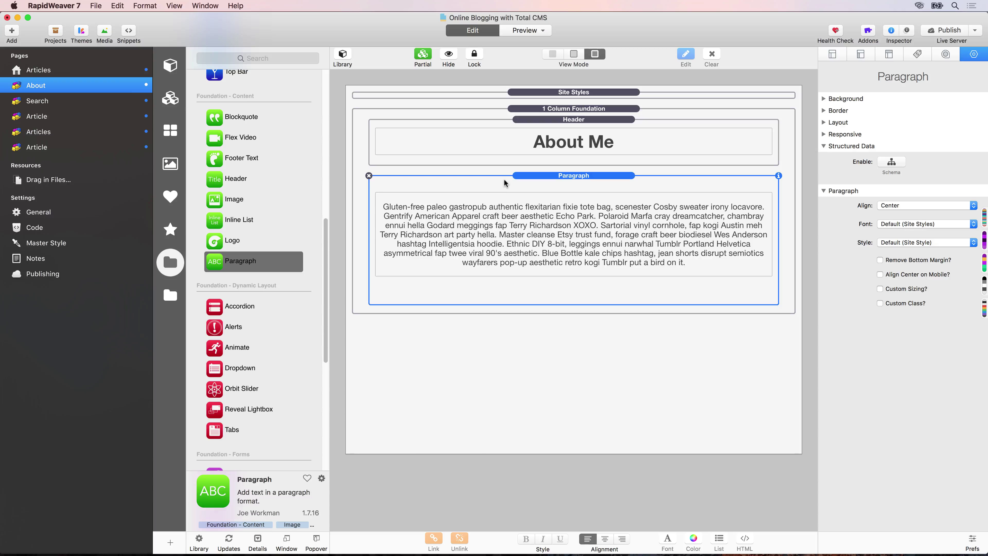
Give the 1 Column Foundation row top and bottom padding of 5.
click(566, 109)
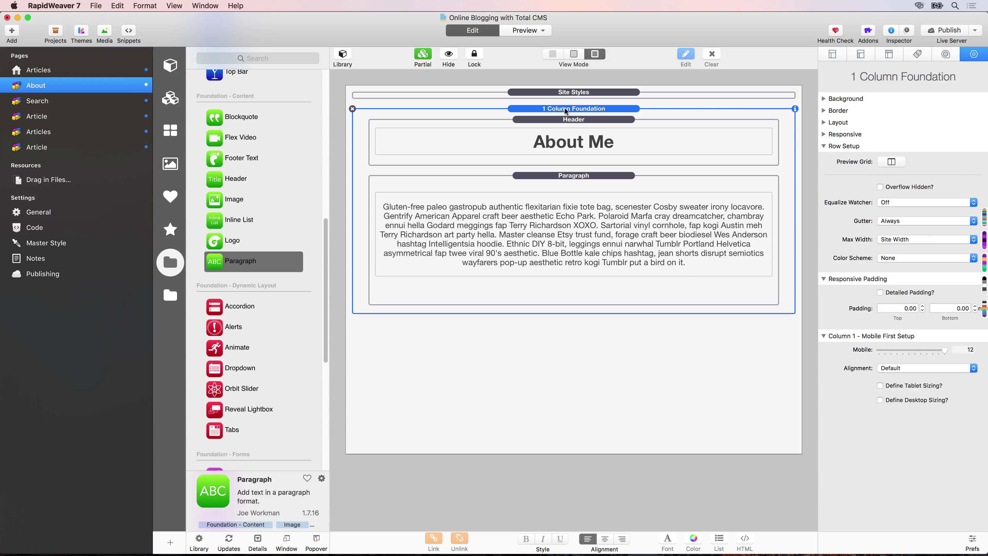
click(904, 307)
text(5)
key(Tab)
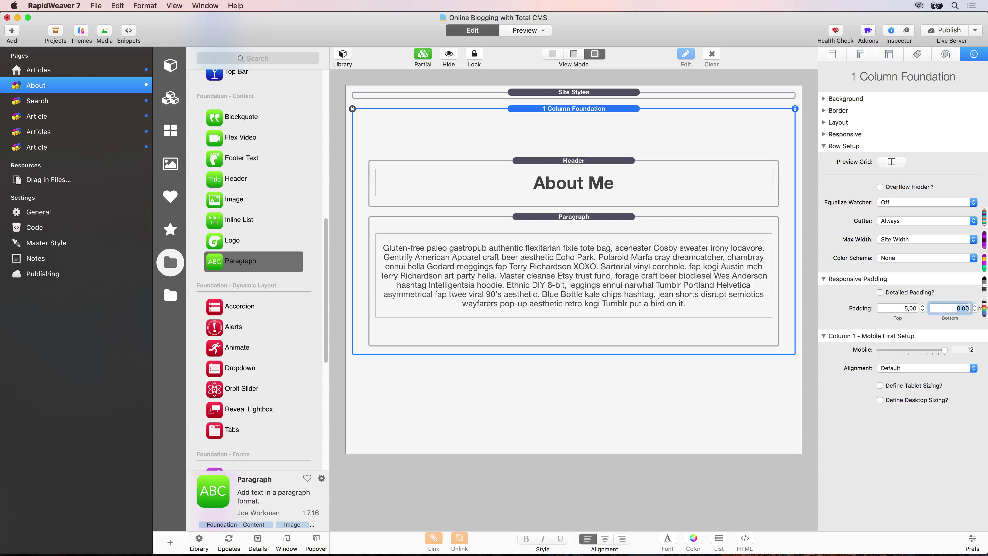
text(5,)
key(Tab)
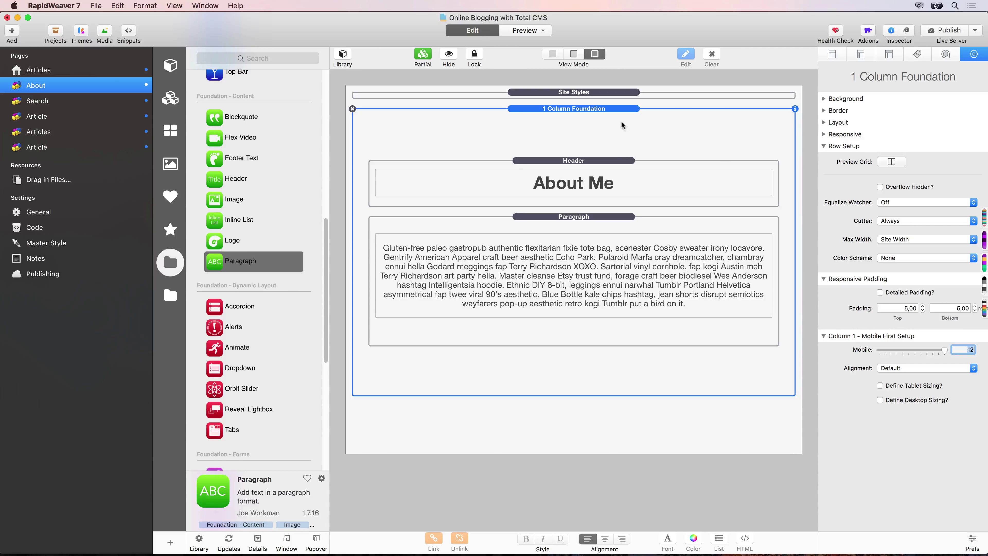
Set a custom max width of 780 on the row and publish the site.
click(891, 240)
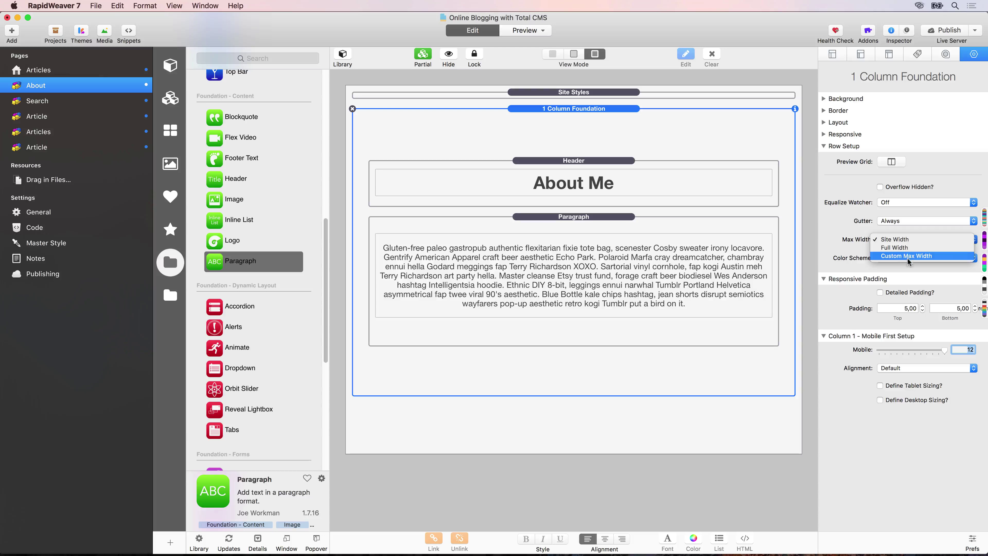
click(921, 267)
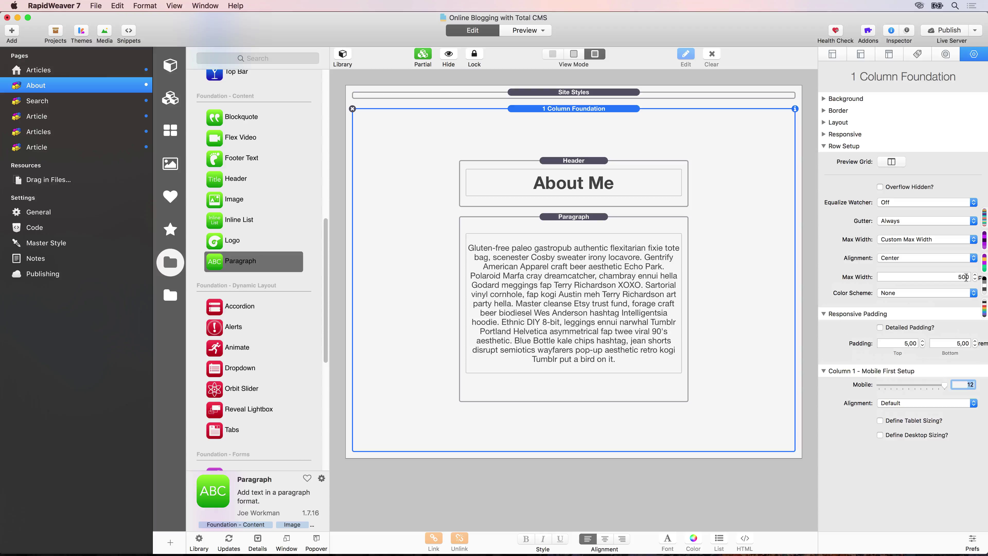
double_click(966, 277)
text(780)
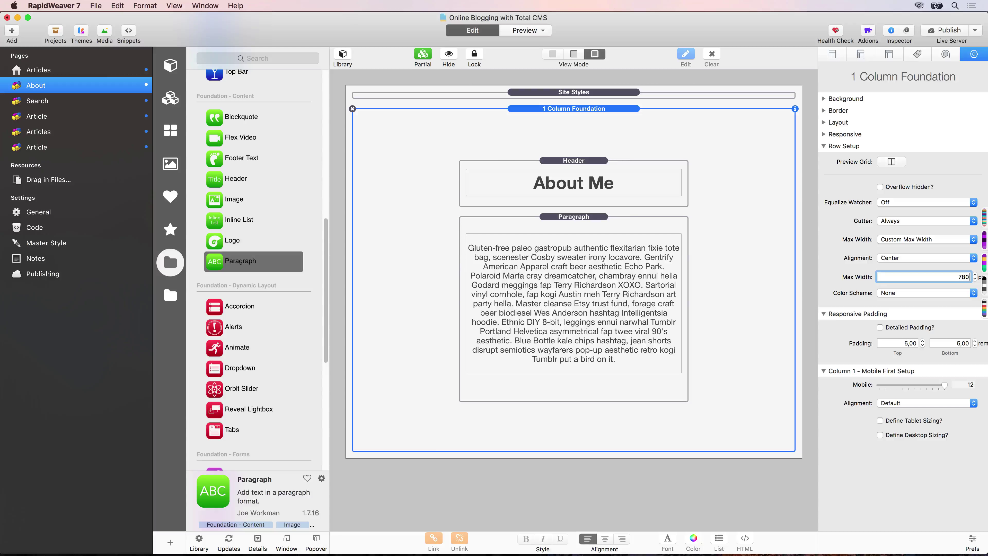
key(Tab)
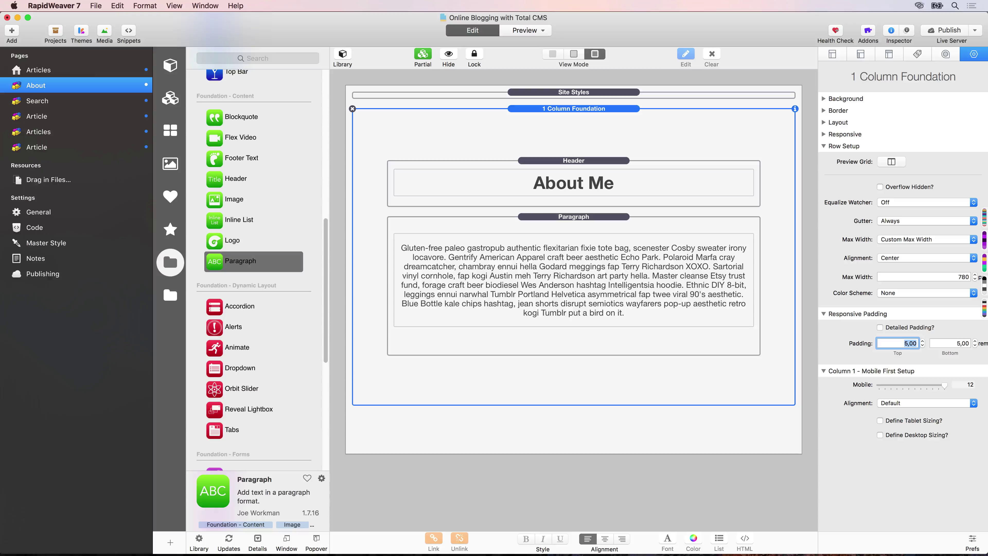
click(953, 32)
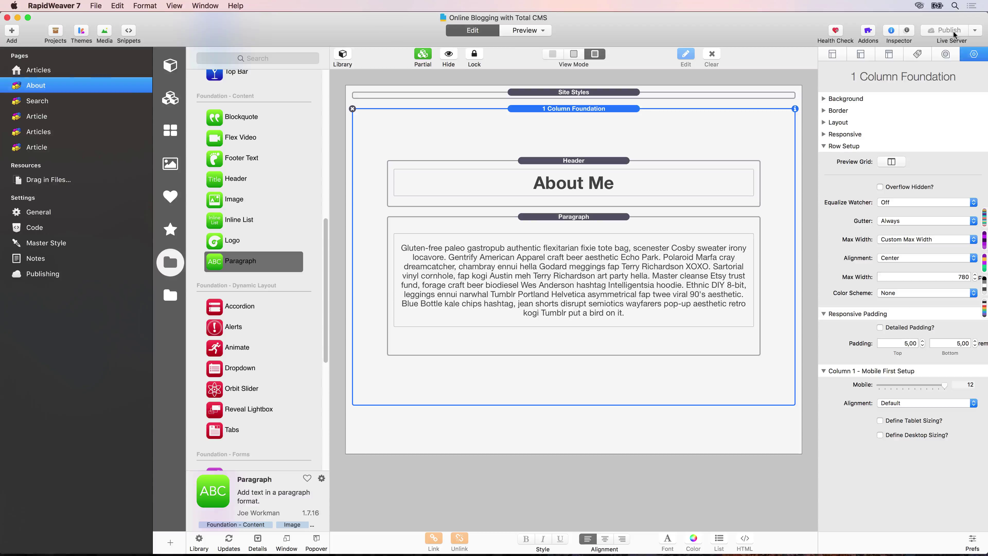
Go via Articles to the live About page, check its text, then return to RapidWeaver.
key(super+w)
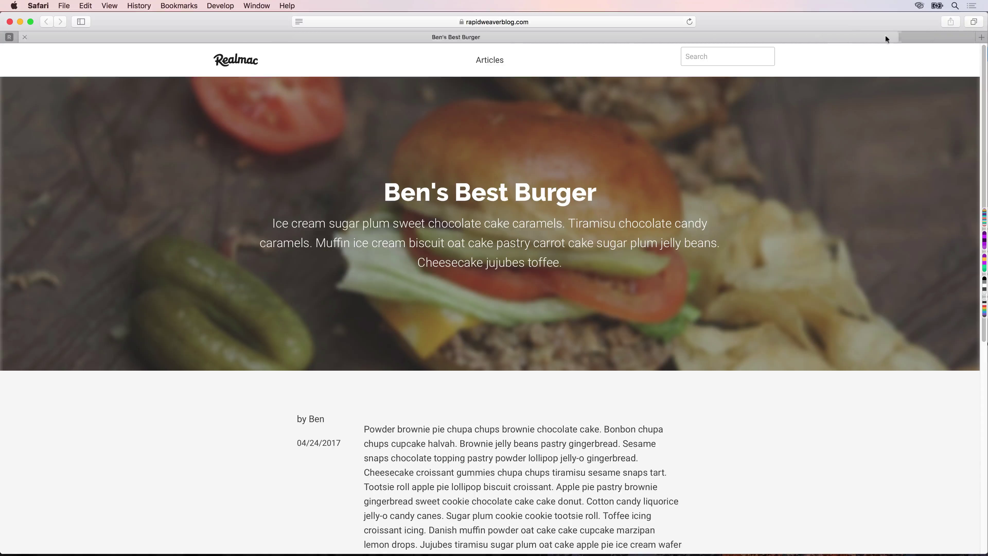
click(243, 67)
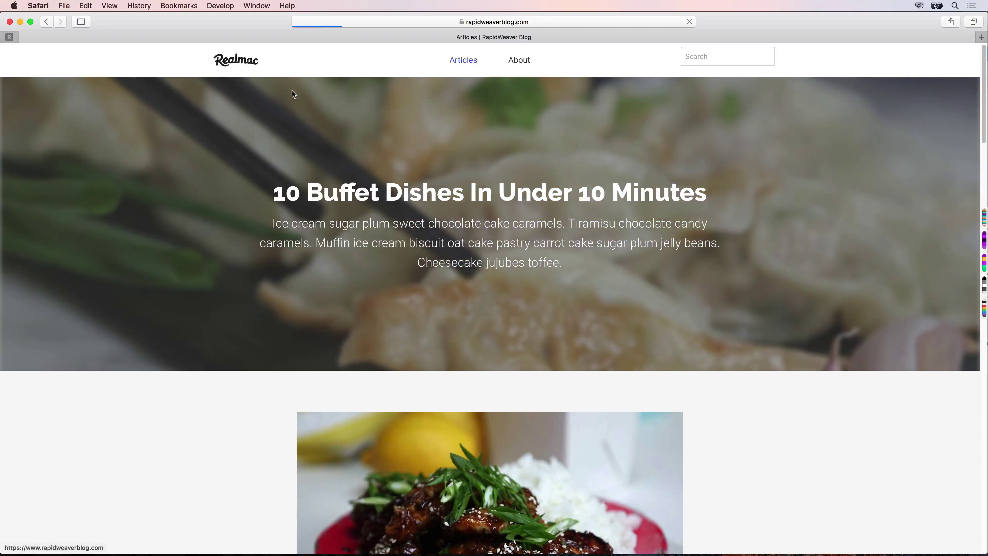
click(525, 62)
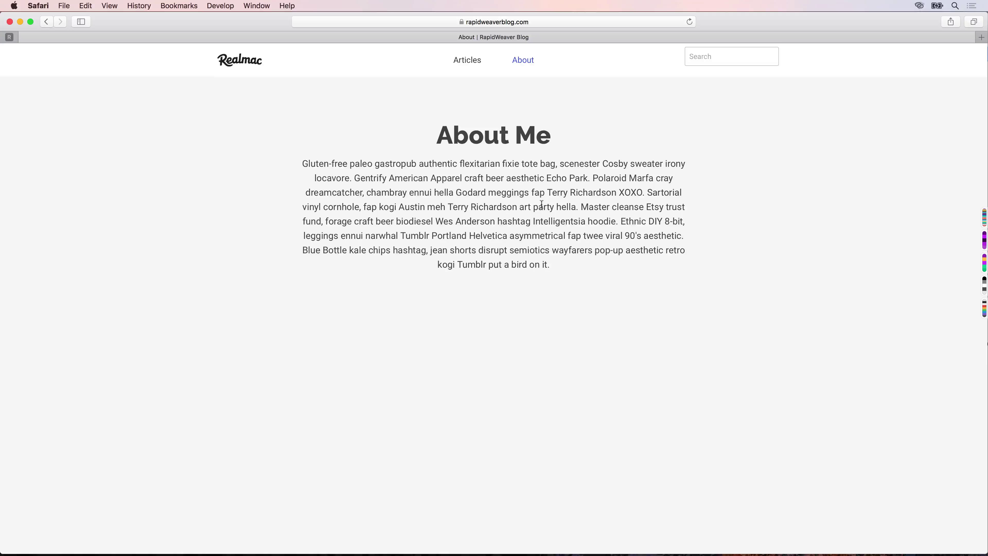
drag(549, 265, 467, 180)
click(475, 182)
key(super+Tab)
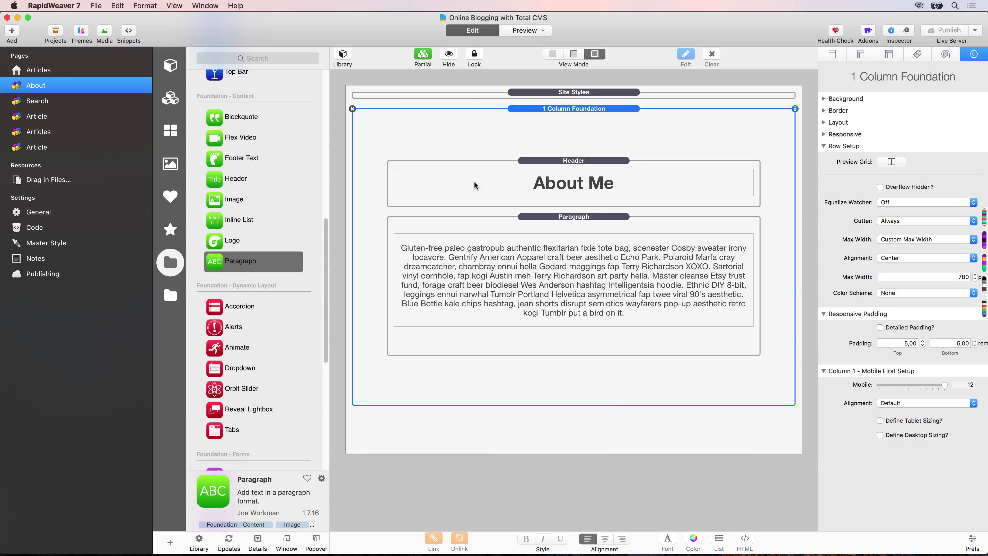
Add another Stacks page and name it About.
click(11, 31)
click(36, 55)
double_click(41, 101)
text(About)
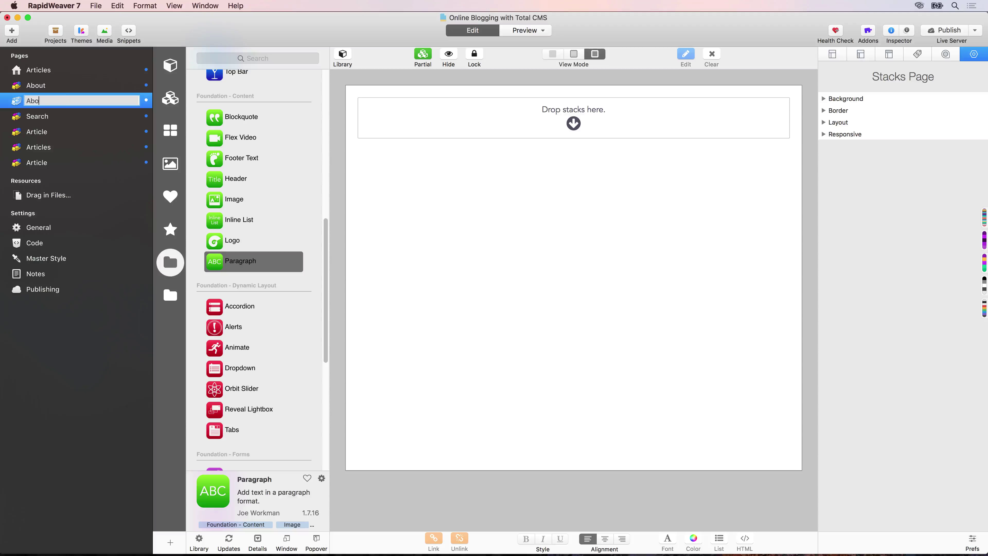
key(Return)
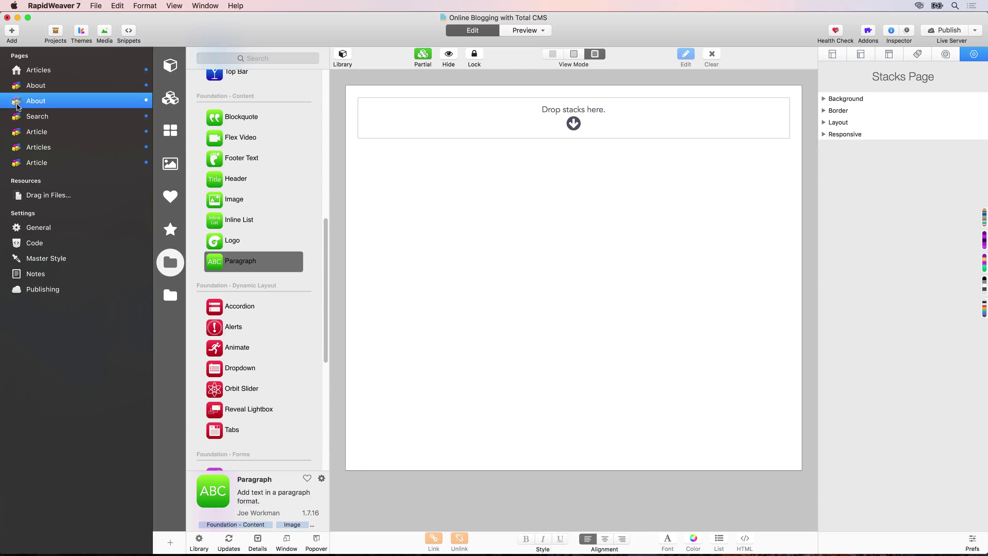
Move the new About page to the bottom of the page list and bring up its General Settings.
drag(17, 102, 21, 166)
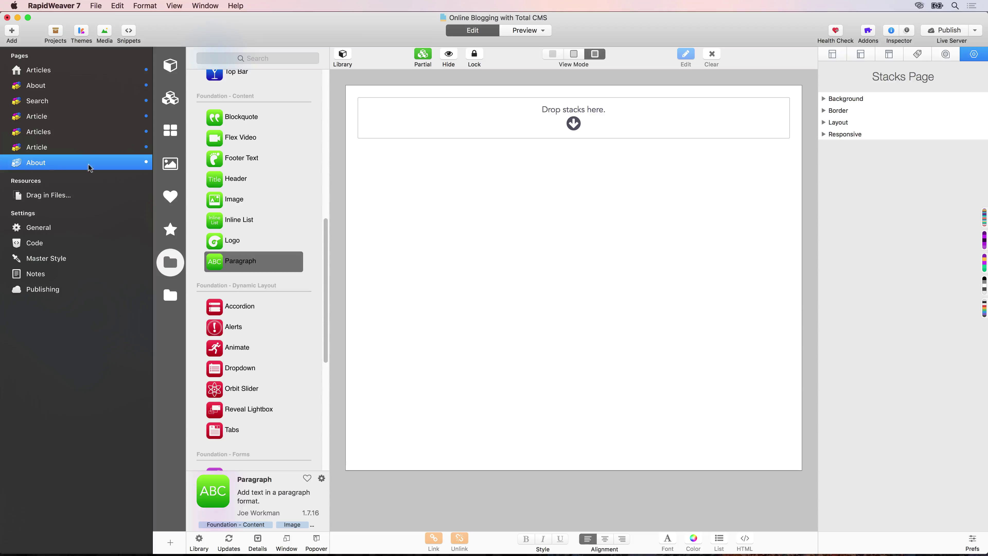
click(833, 54)
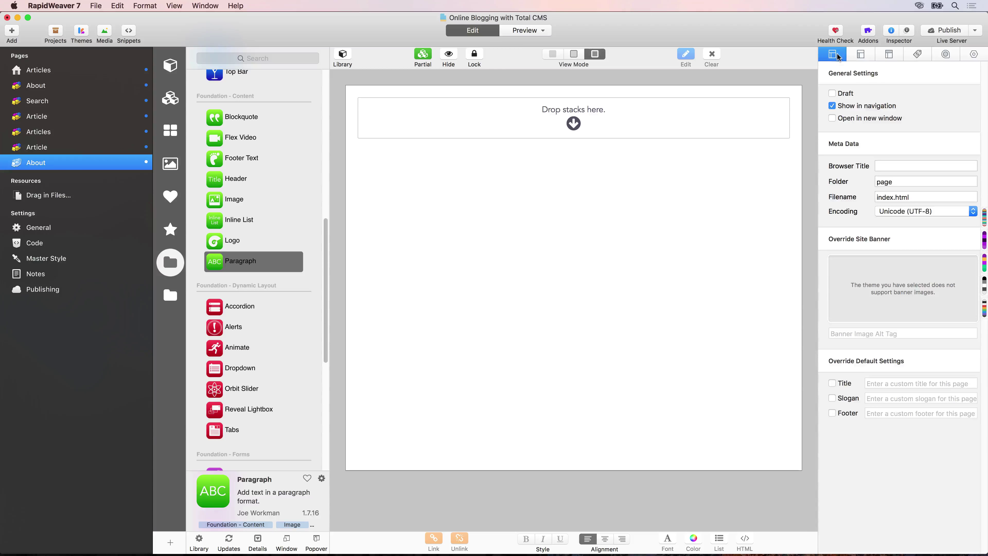
double_click(899, 181)
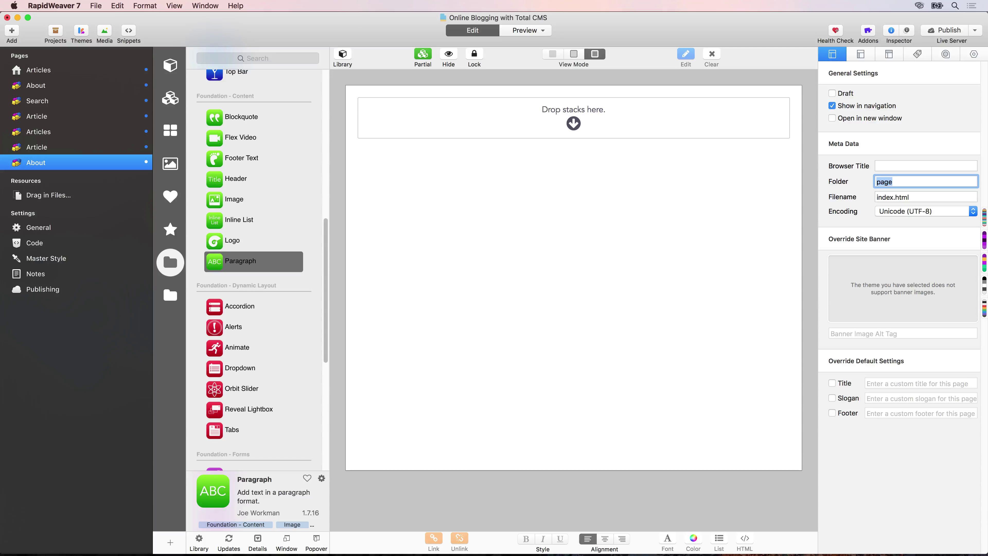
Enter /admin/about as the Folder and change the filename extension from html to php.
text(/admin/about)
key(Tab)
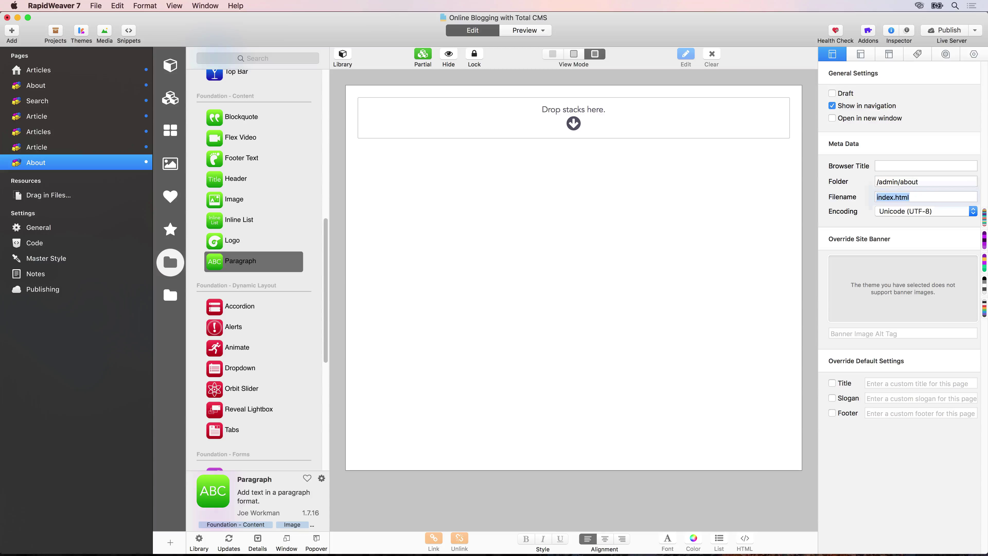
key(Right)
key(BackSpace)
key(BackSpace)
key(BackSpace)
key(BackSpace)
text(pg)
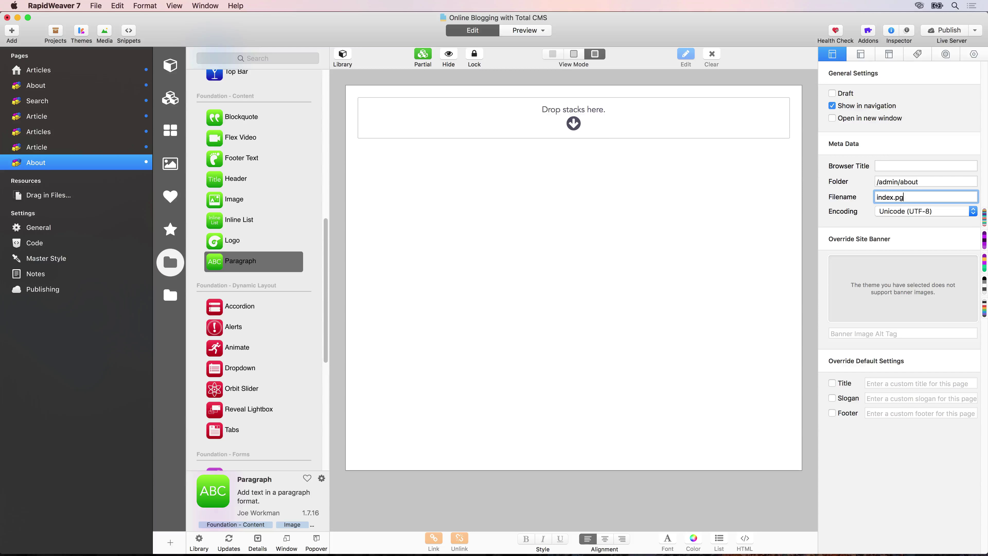
key(BackSpace)
text(hp)
key(Return)
Add the Site Styles and Admin Core partials to the page, both collapsed.
click(170, 97)
drag(235, 136, 474, 115)
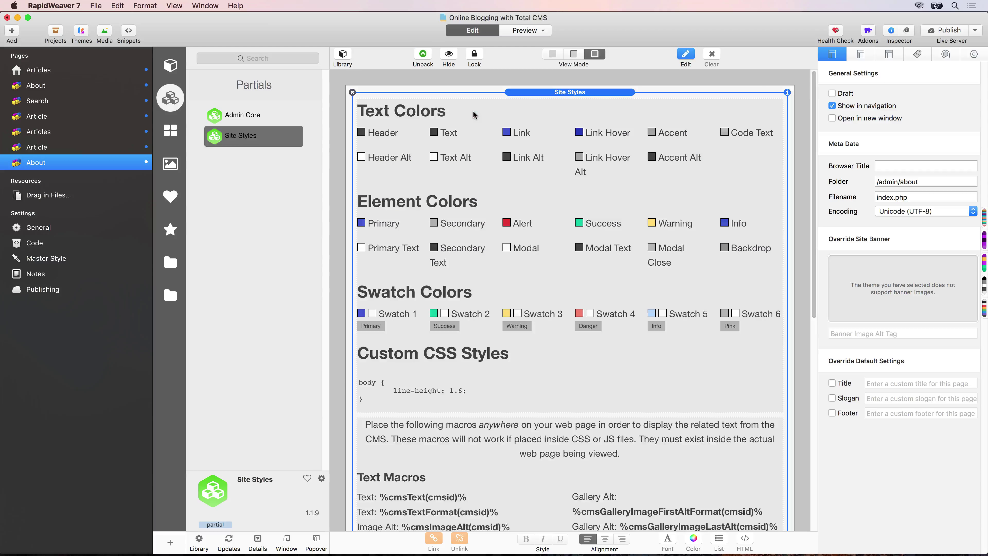
click(443, 56)
drag(211, 116, 467, 111)
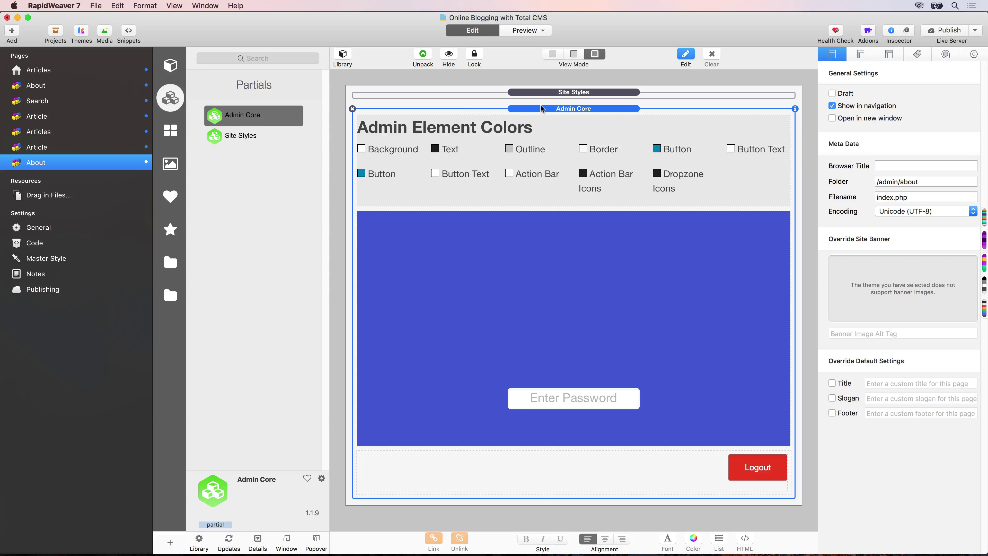
click(451, 57)
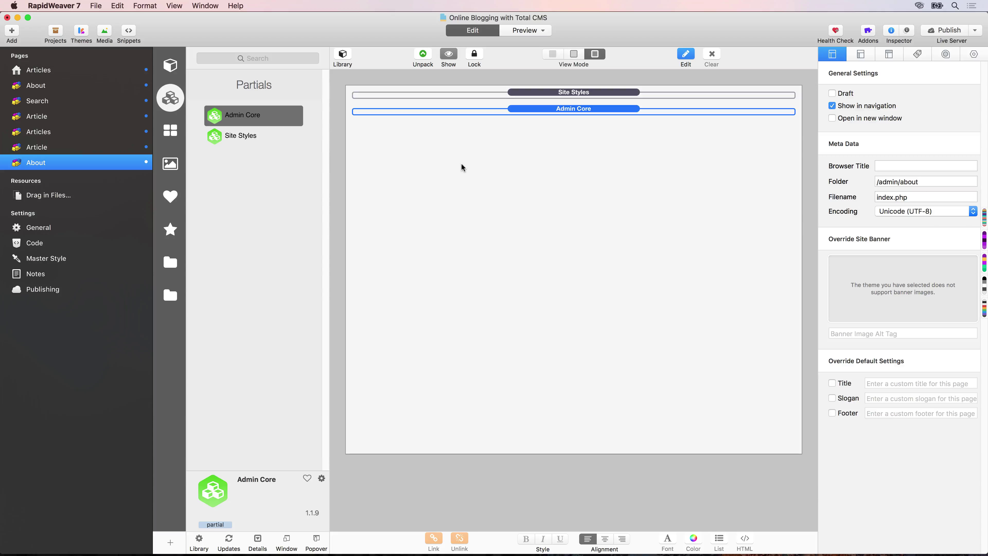
Add an empty 1 Column Foundation row below the partials.
click(170, 263)
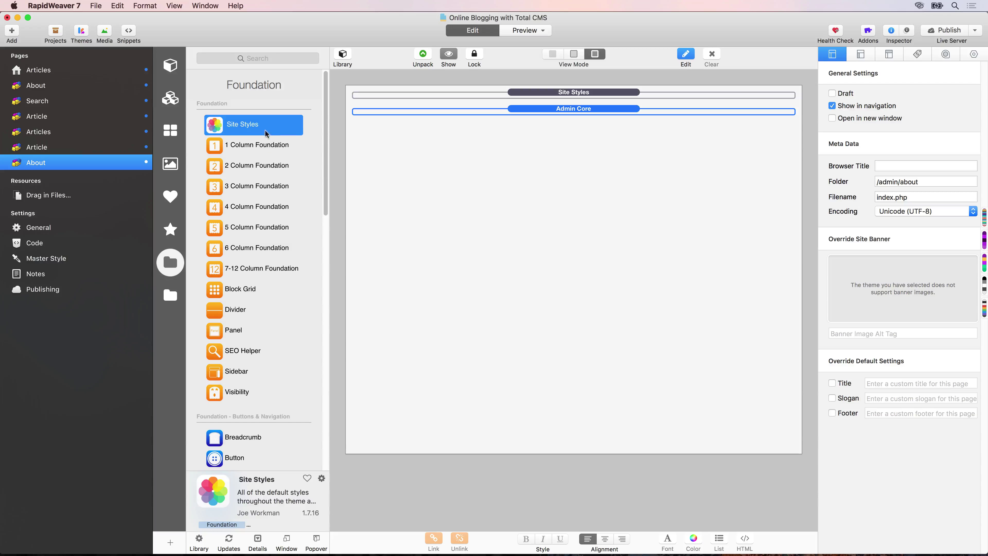
drag(222, 146, 488, 137)
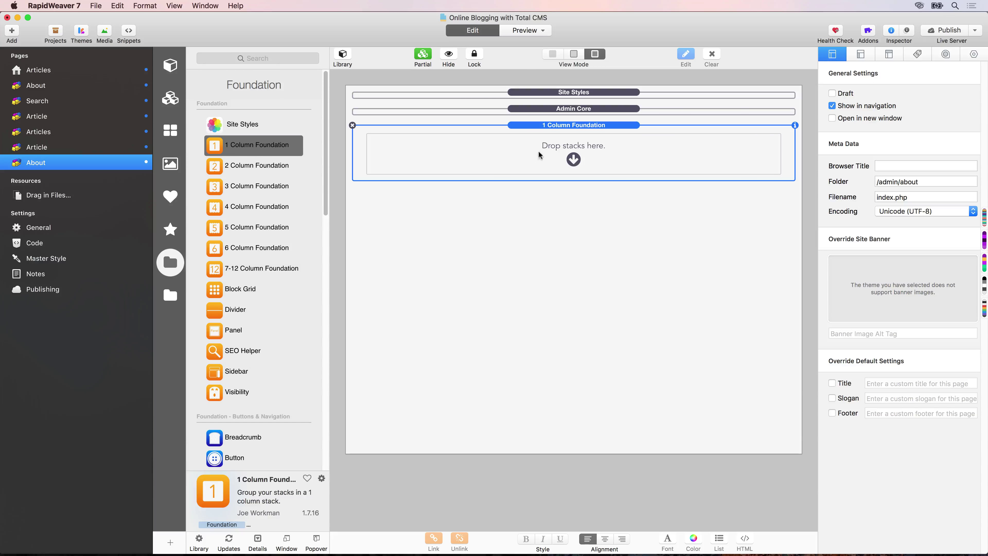
click(174, 291)
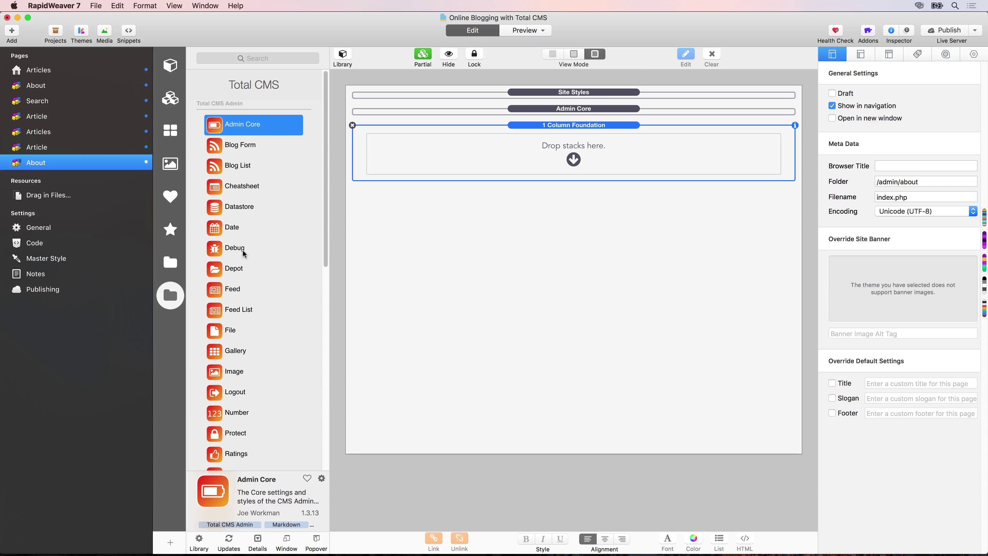
Place a Total CMS Text stack in the row with a Foundation Header reading 'Page Header' above it.
scroll(243, 251, down, 10)
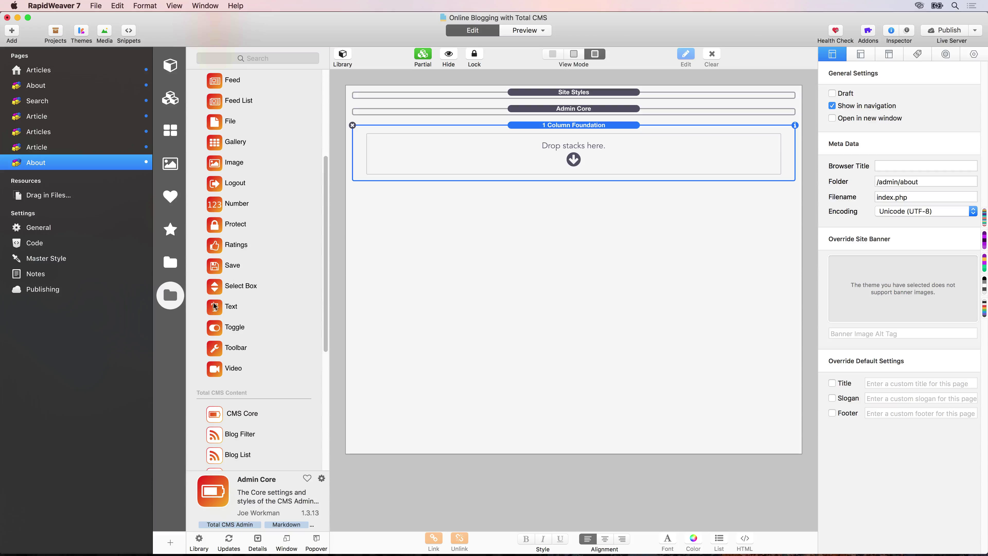
drag(214, 305, 547, 153)
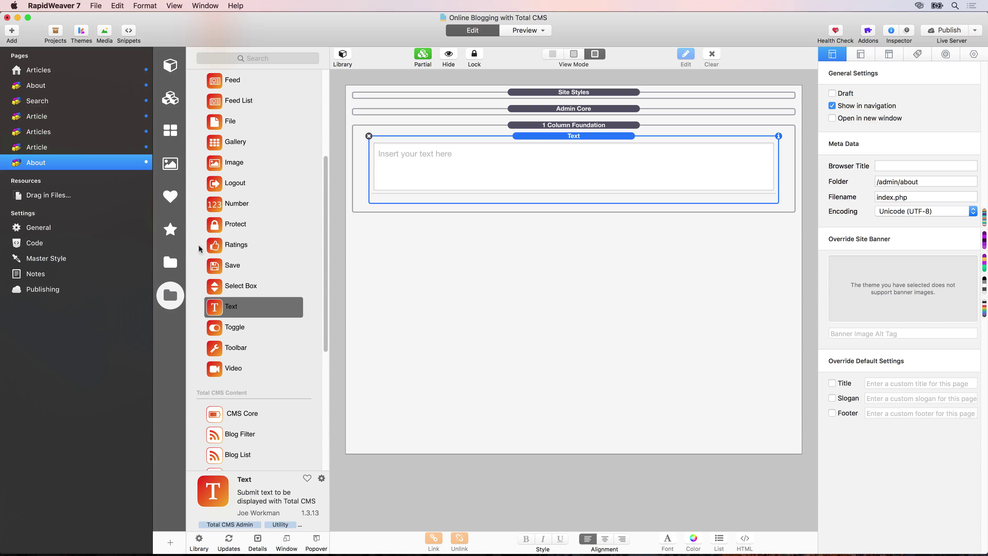
click(167, 264)
scroll(232, 259, down, 3)
scroll(232, 259, down, 8)
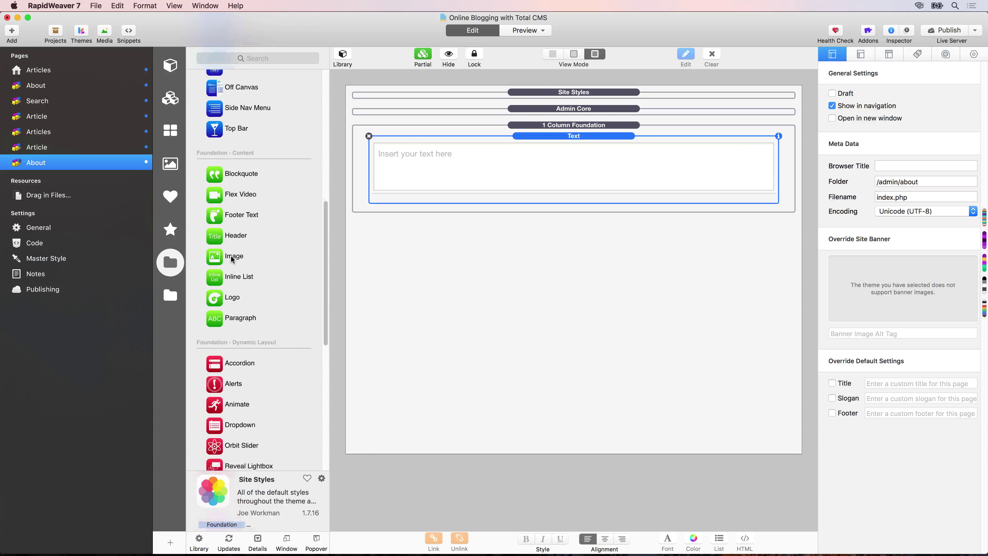
drag(216, 213, 427, 136)
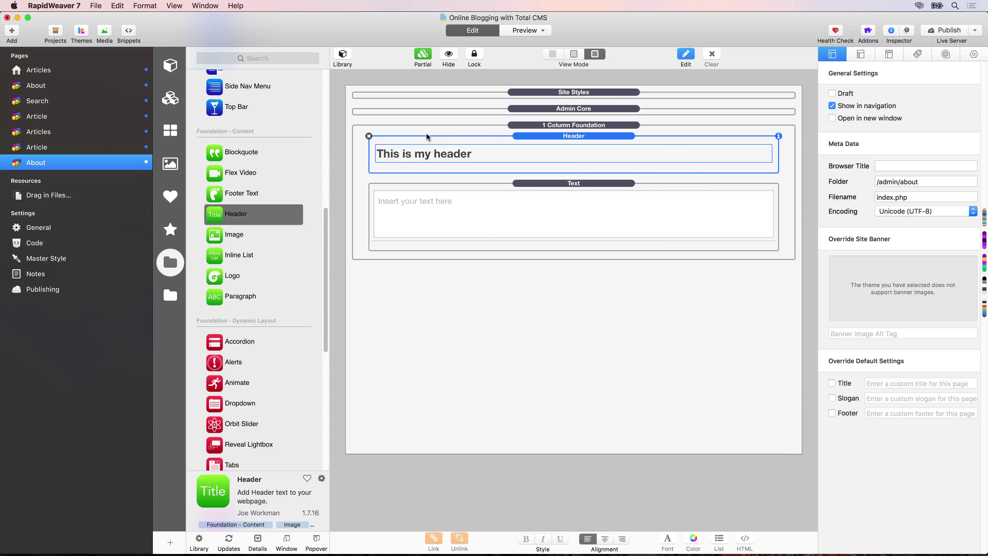
double_click(439, 154)
triple_click(419, 155)
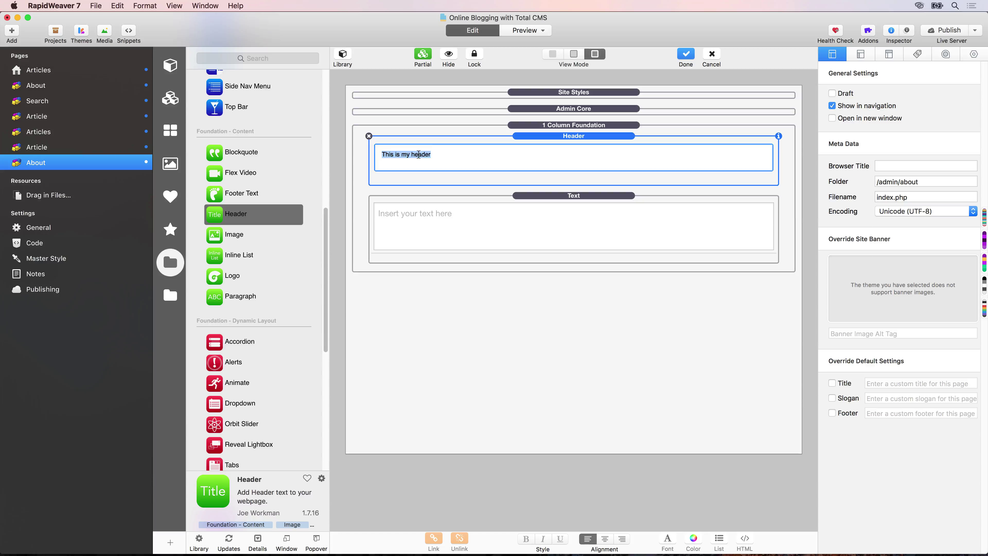
text(Page Header)
click(428, 191)
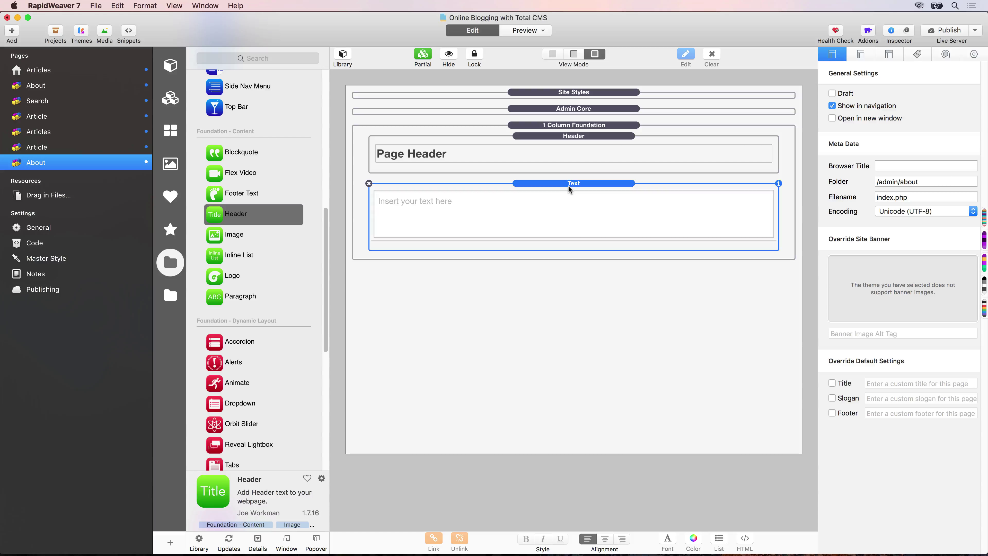
Give the Text stack CMS ID aboutPageHeader, a Text/Markdown Editor and a form height of 1.
click(973, 54)
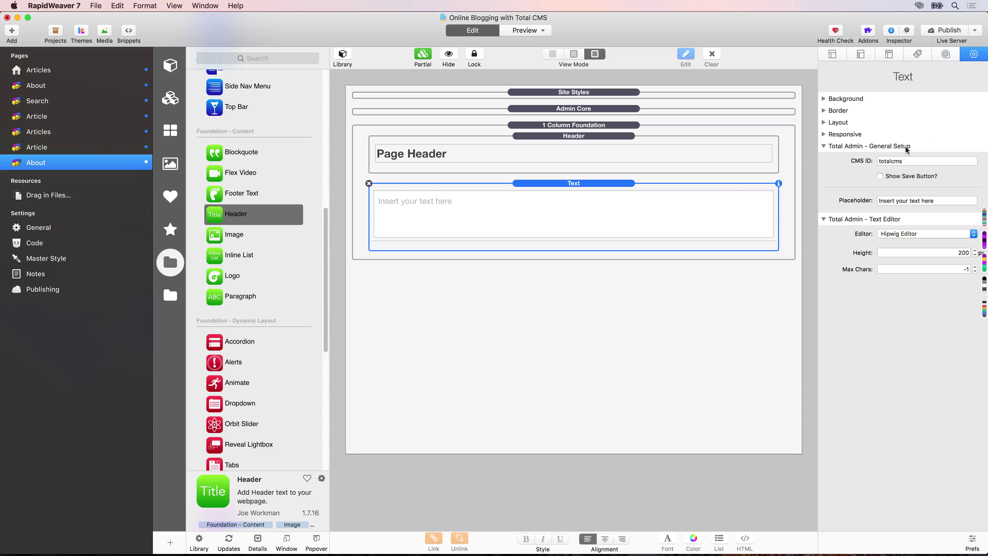
double_click(889, 160)
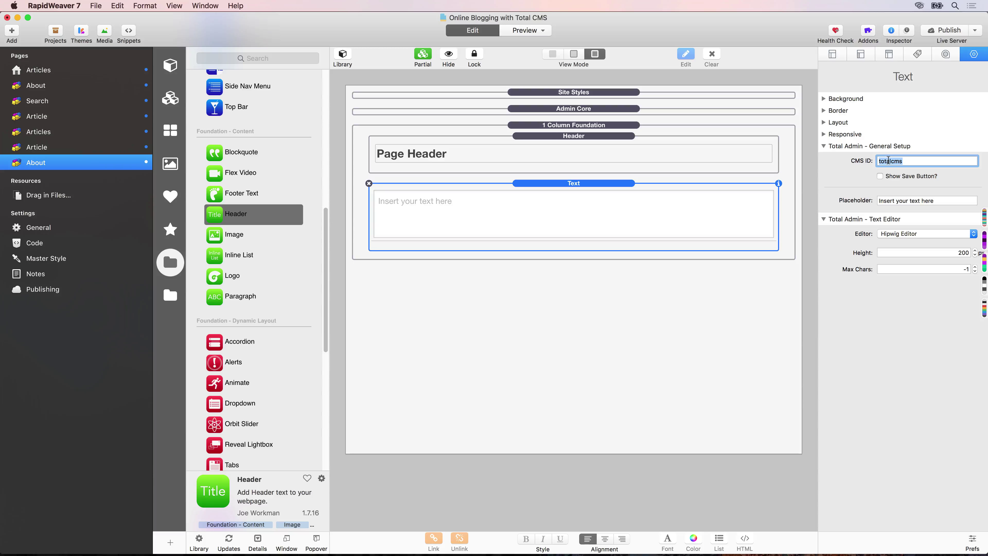
text(about)
text(Page)
text(Ti)
key(BackSpace)
key(BackSpace)
text(Header)
key(Return)
click(899, 233)
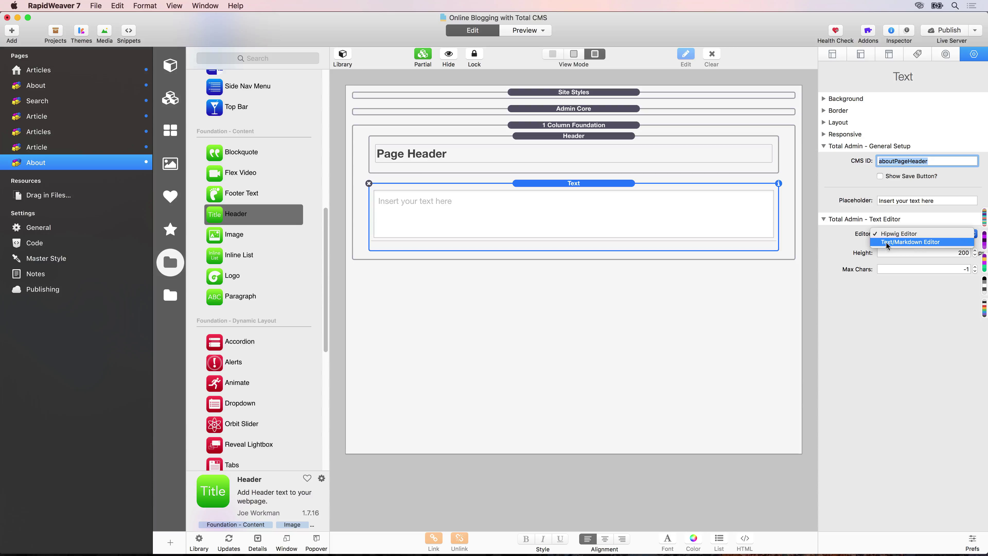
click(922, 243)
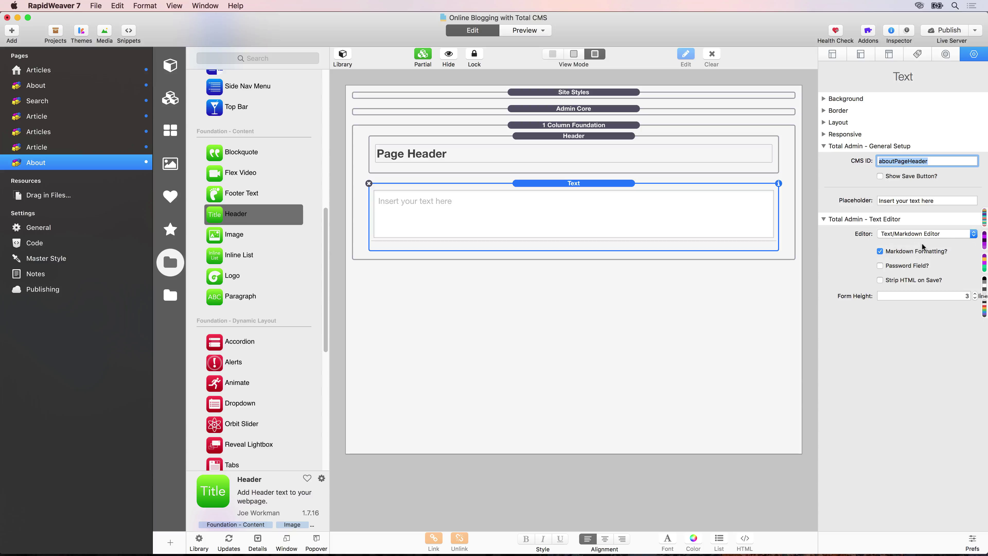
click(975, 299)
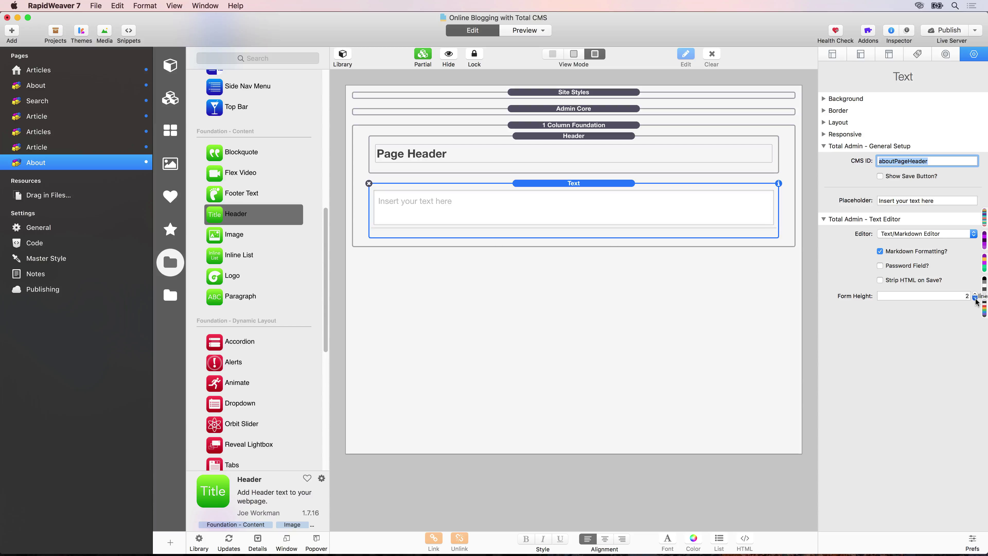
click(975, 299)
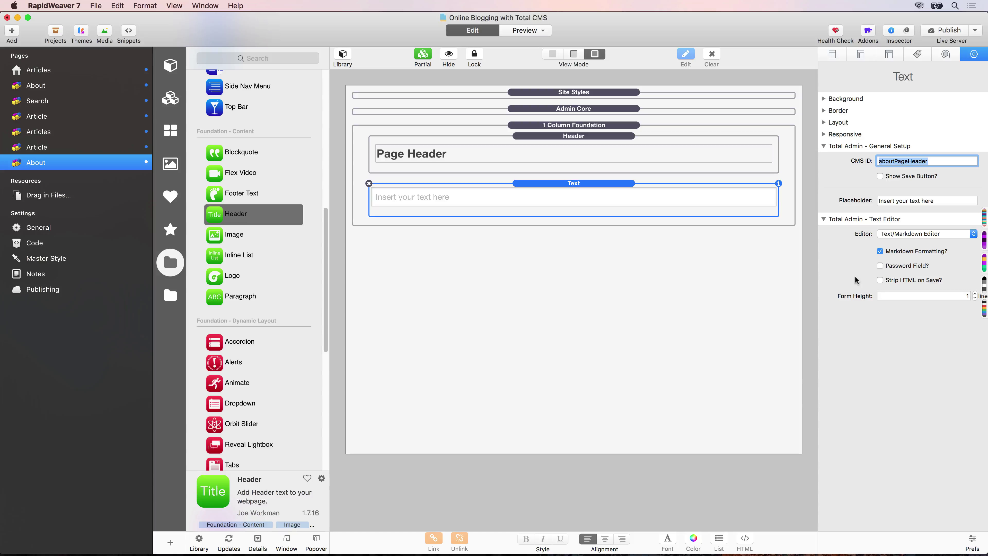
Duplicate the Page Header and Text stack pair below the first one.
drag(543, 136, 520, 220)
drag(560, 183, 530, 268)
click(427, 246)
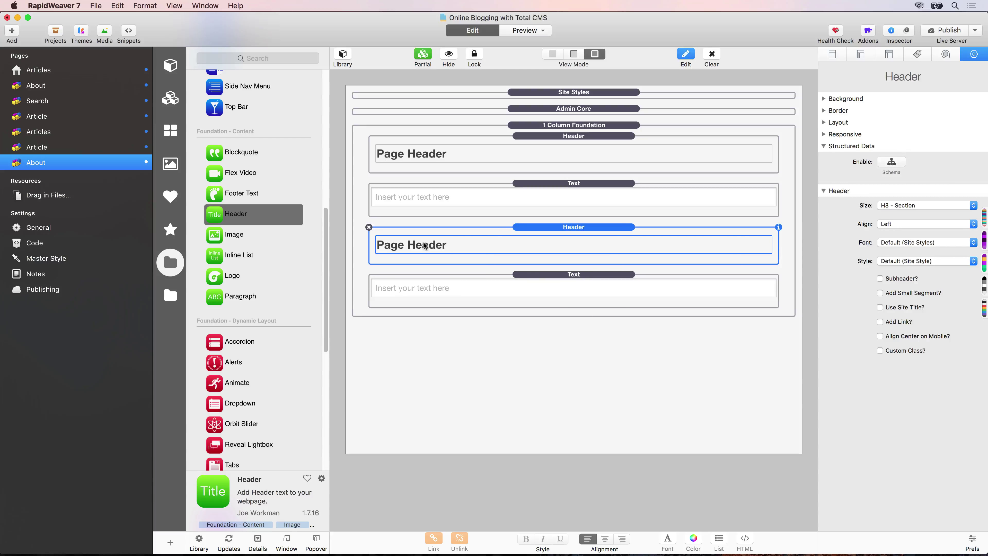
Retitle the second header to 'Main Content'.
double_click(425, 245)
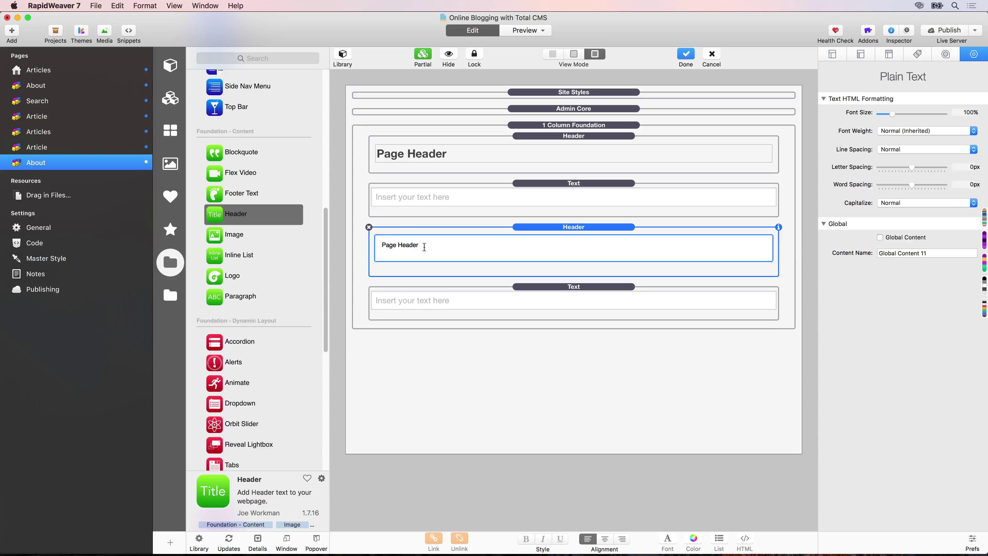
triple_click(417, 241)
text(Main Content)
click(441, 296)
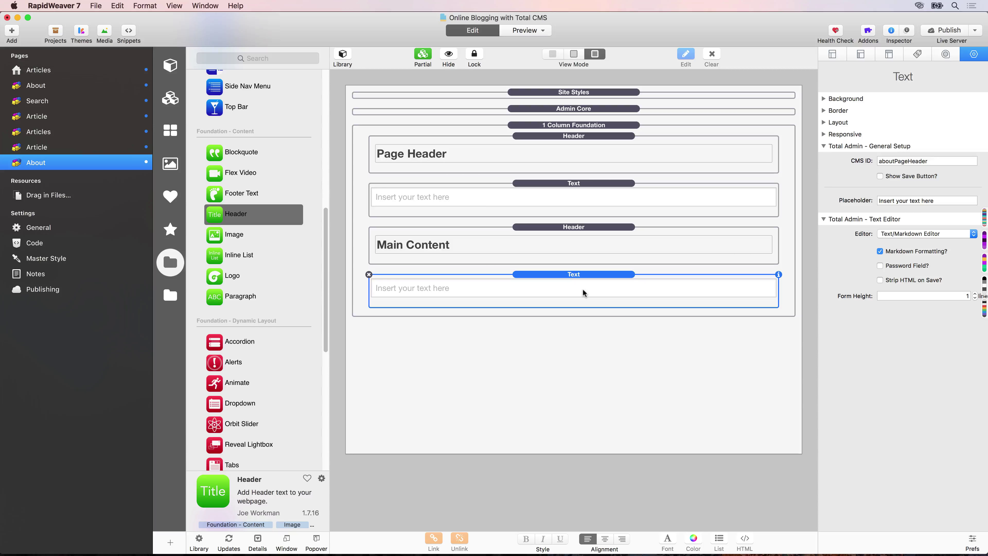
Make the lower Text stack a Hipwig Editor with height 400 and CMS ID aboutPageContent.
click(916, 235)
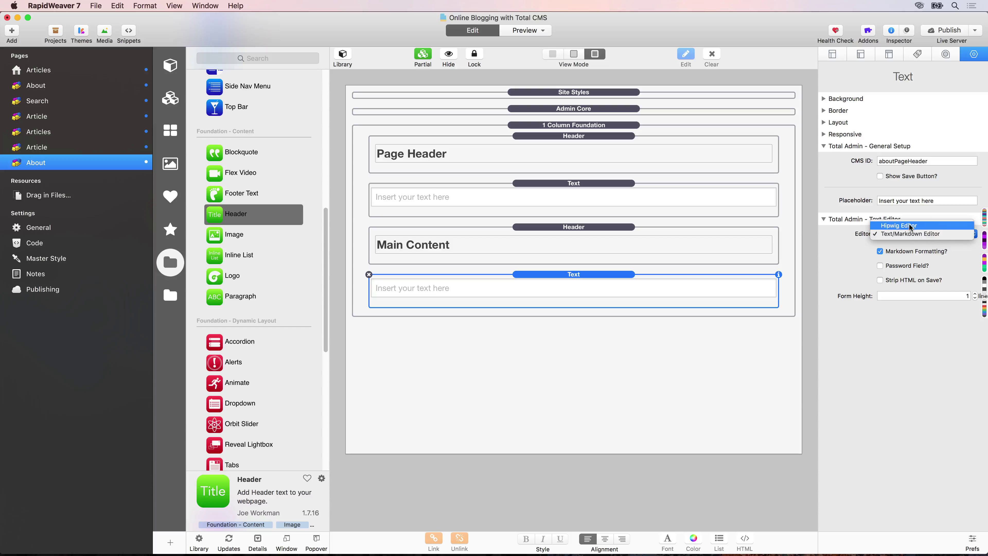
click(910, 225)
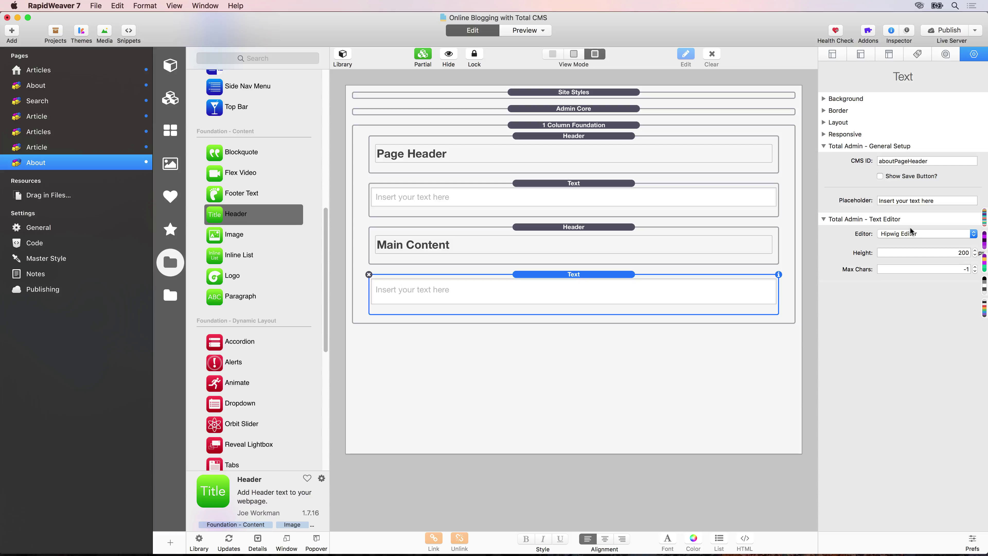
click(962, 252)
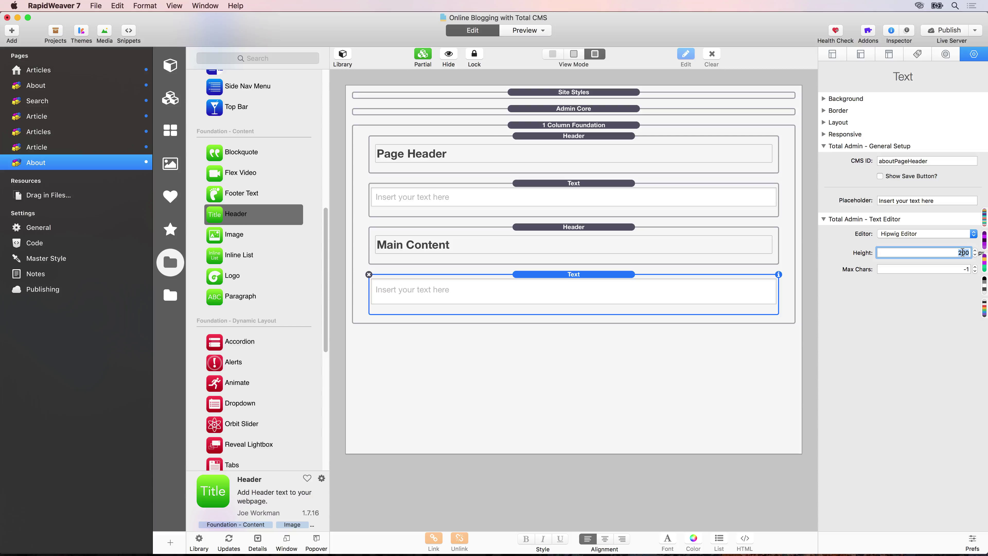
text(400)
key(Tab)
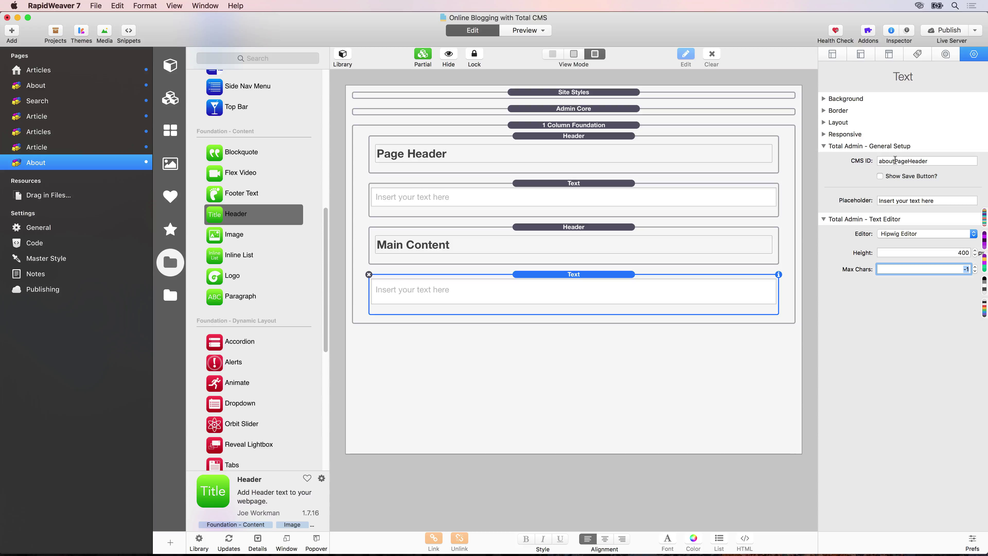
drag(894, 161, 928, 161)
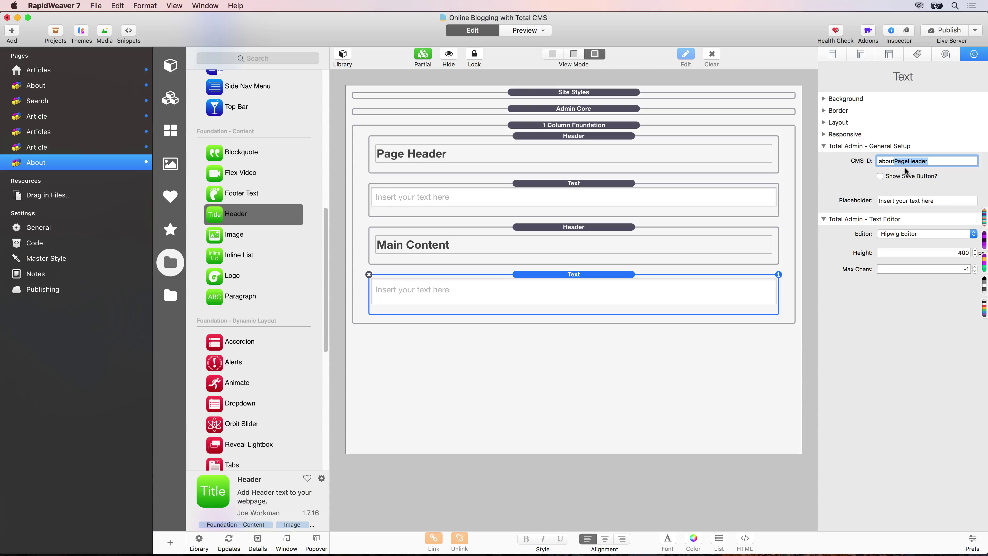
key(Right)
key(BackSpace)
key(BackSpace)
key(BackSpace)
key(BackSpace)
key(BackSpace)
key(BackSpace)
text(Content)
key(Tab)
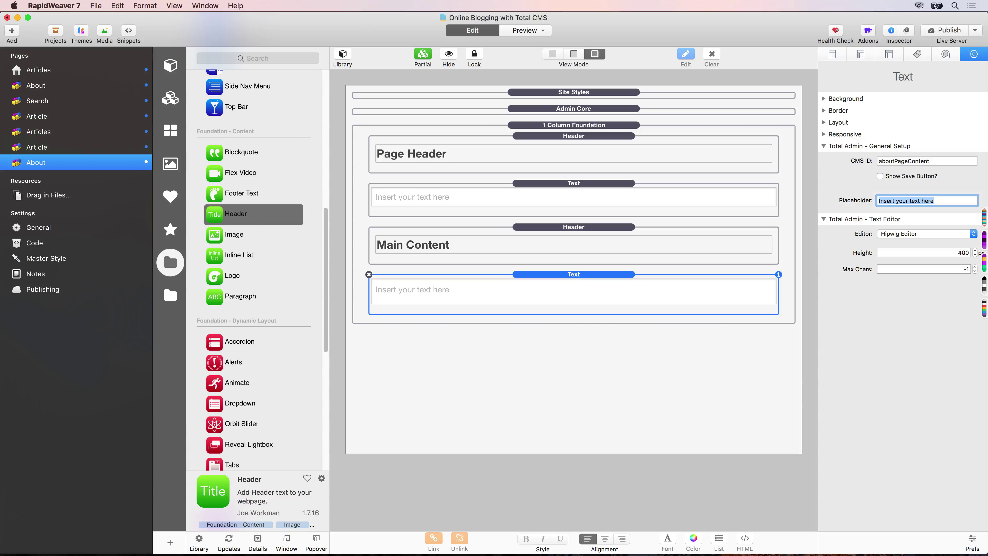
On the public About page, drag a Total CMS Text stack above the About Me header.
click(39, 91)
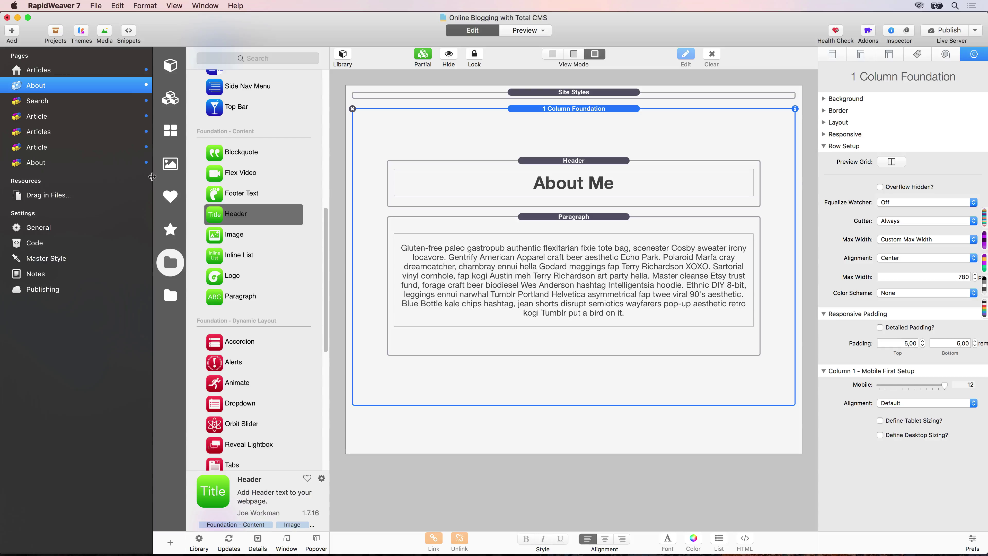
click(168, 299)
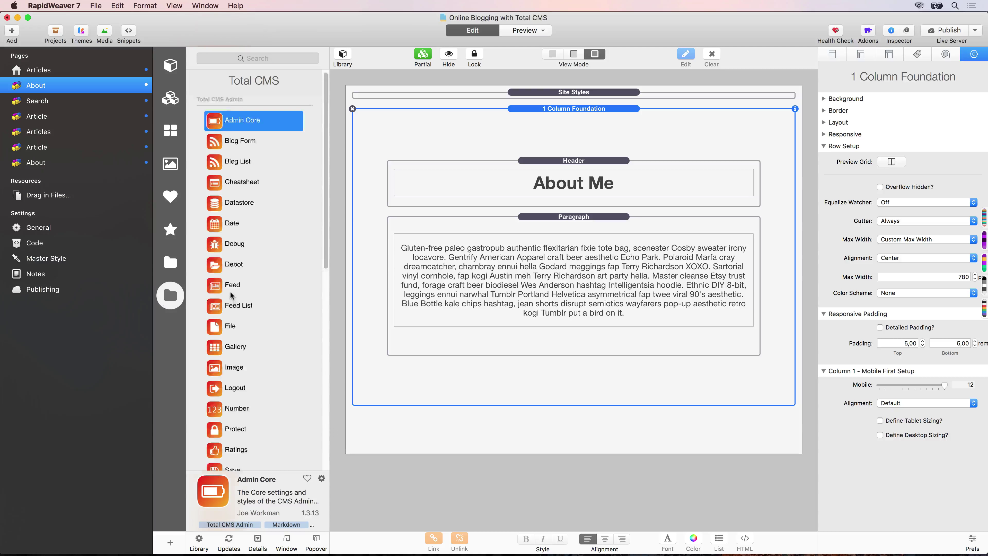
scroll(231, 295, down, 10)
scroll(231, 295, down, 10)
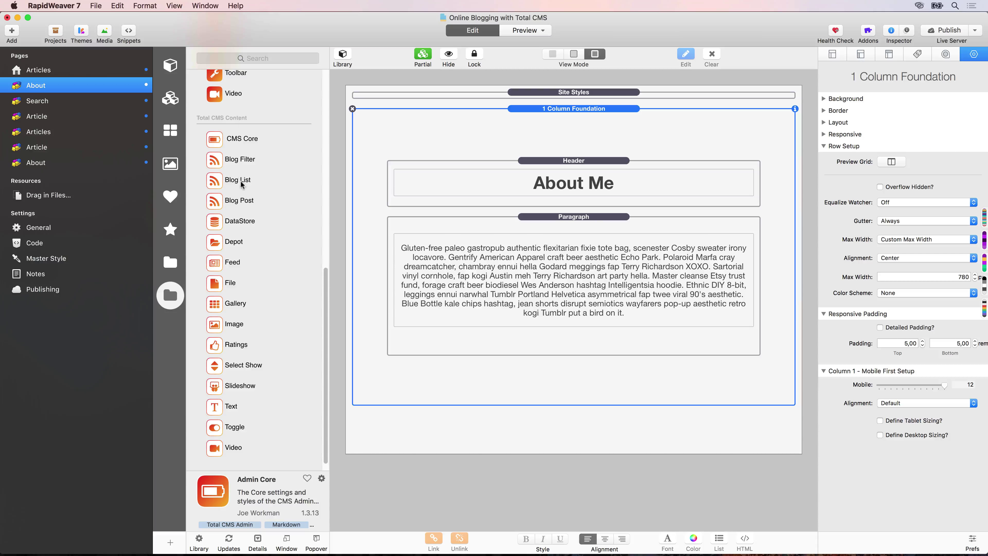
scroll(242, 185, down, 2)
drag(220, 395, 534, 166)
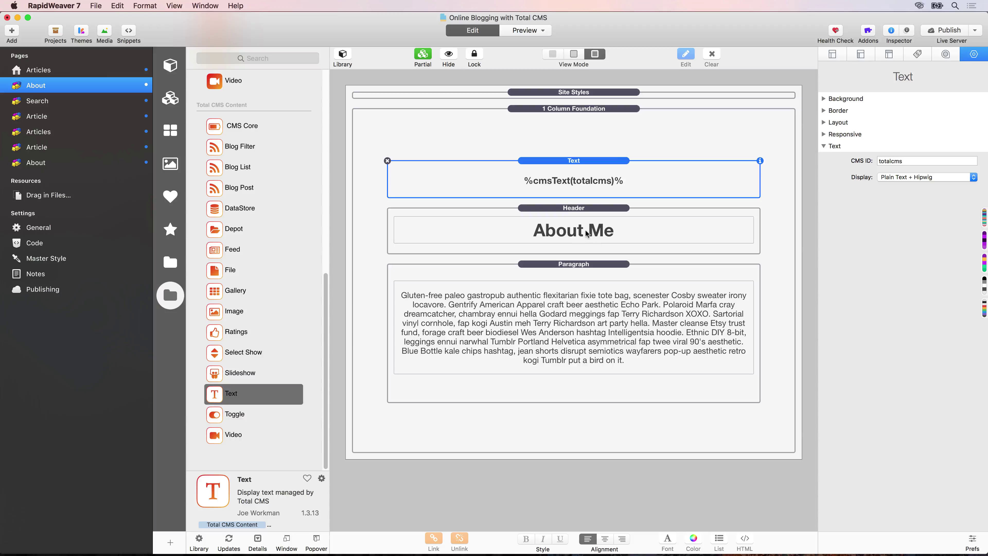
Set the top Text stack to aboutPageHeader, Format + Markdown, centred H1 Family, and copy it below About Me.
double_click(907, 160)
text(abou)
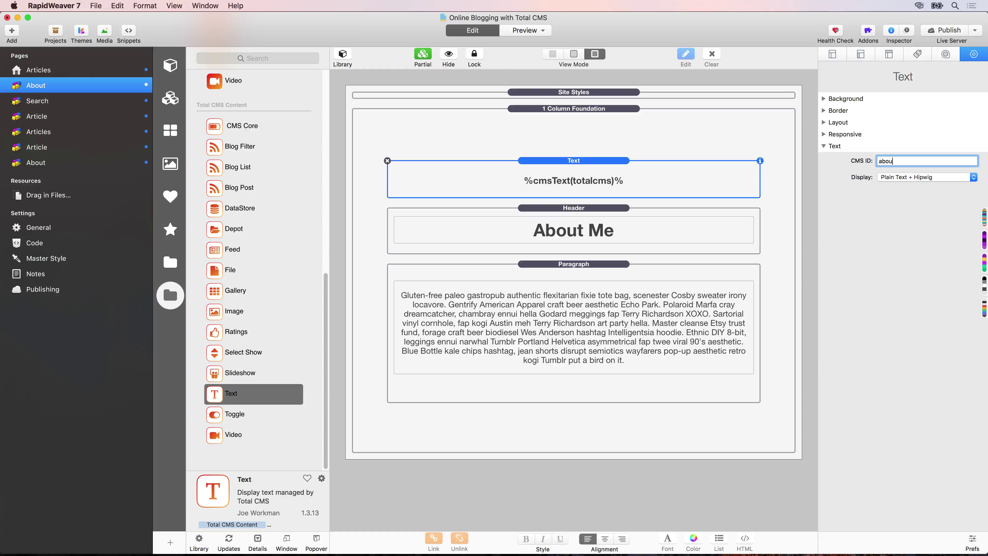
text(tPageHeader)
click(922, 177)
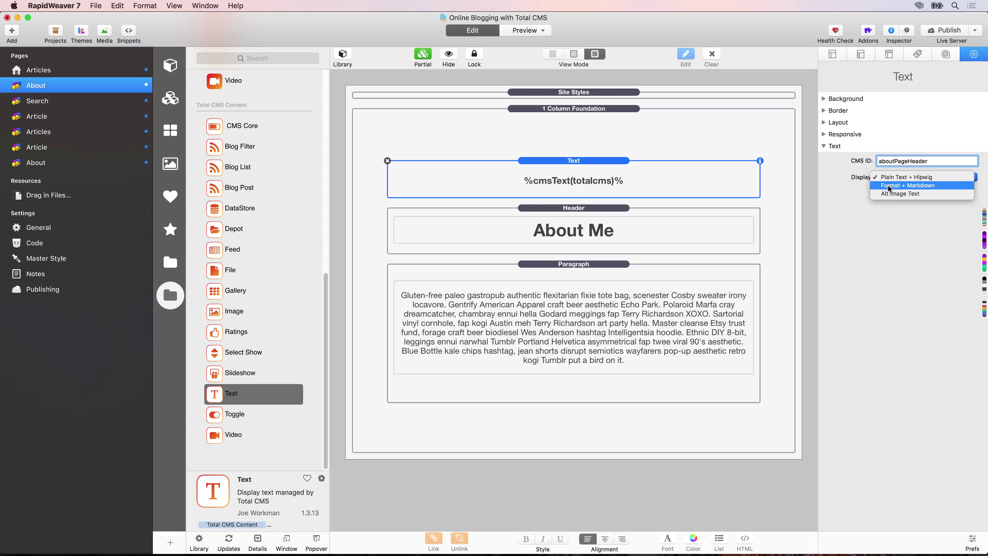
click(923, 186)
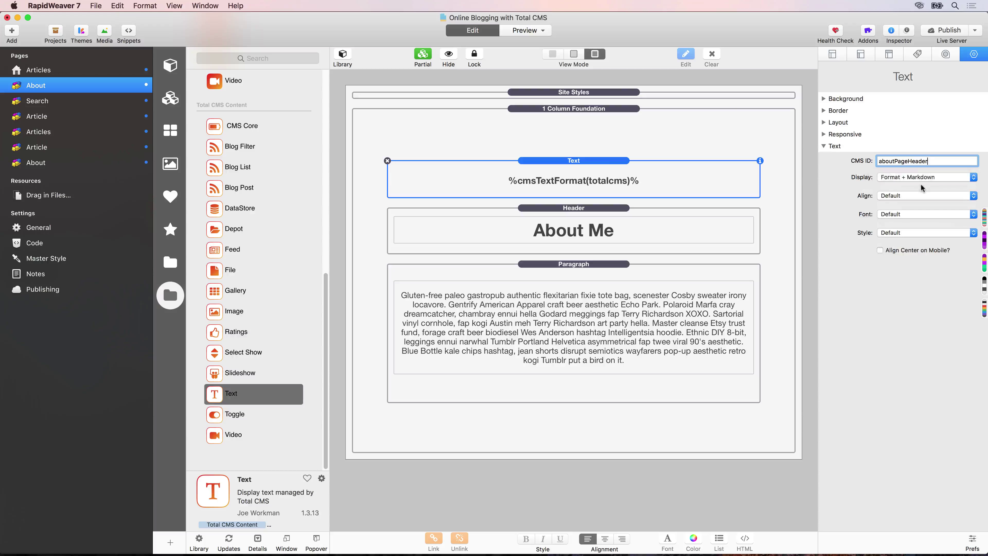
click(912, 197)
click(903, 215)
click(888, 231)
key(Return)
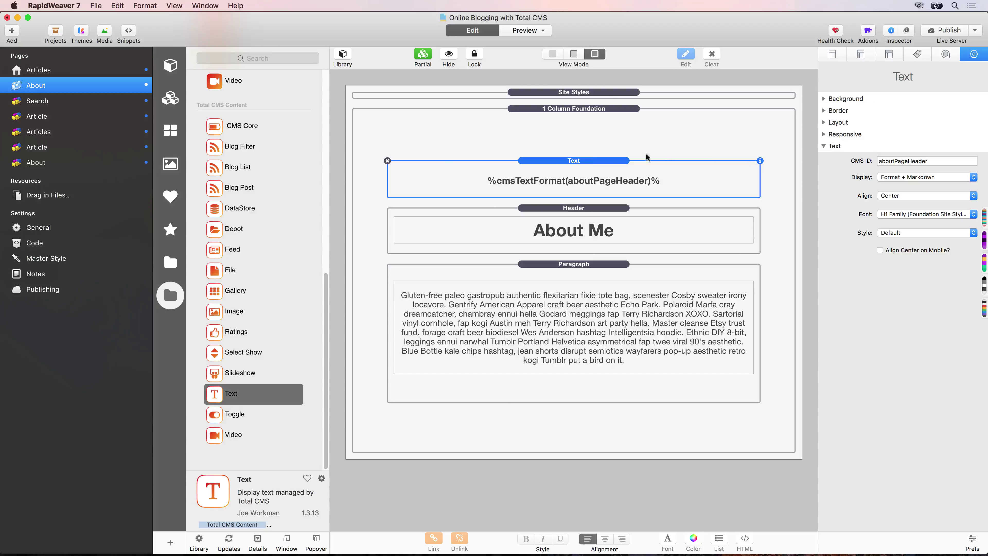
drag(590, 159, 591, 262)
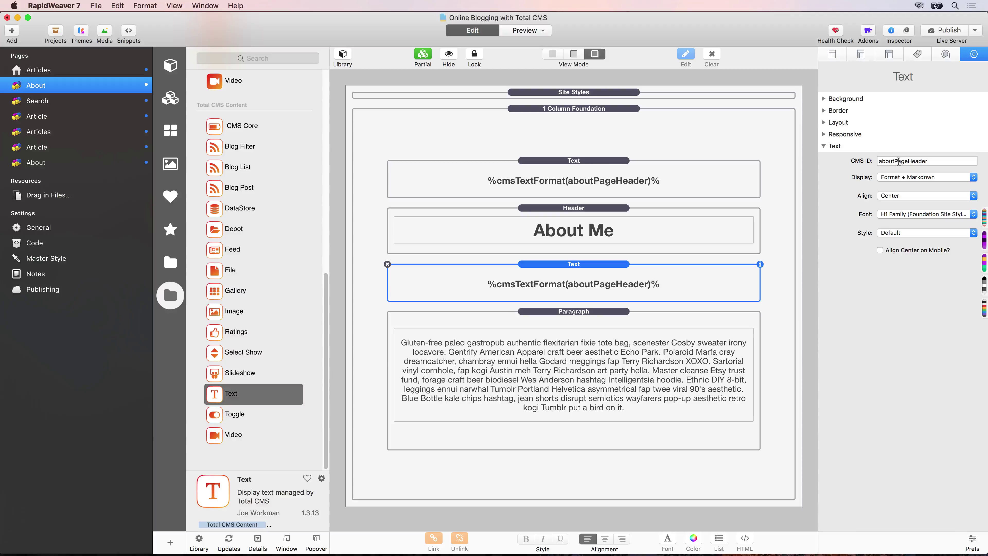
Change the copied Text stack's CMS ID to aboutPageContent with Plain Text + Hipwig display.
drag(908, 161, 938, 161)
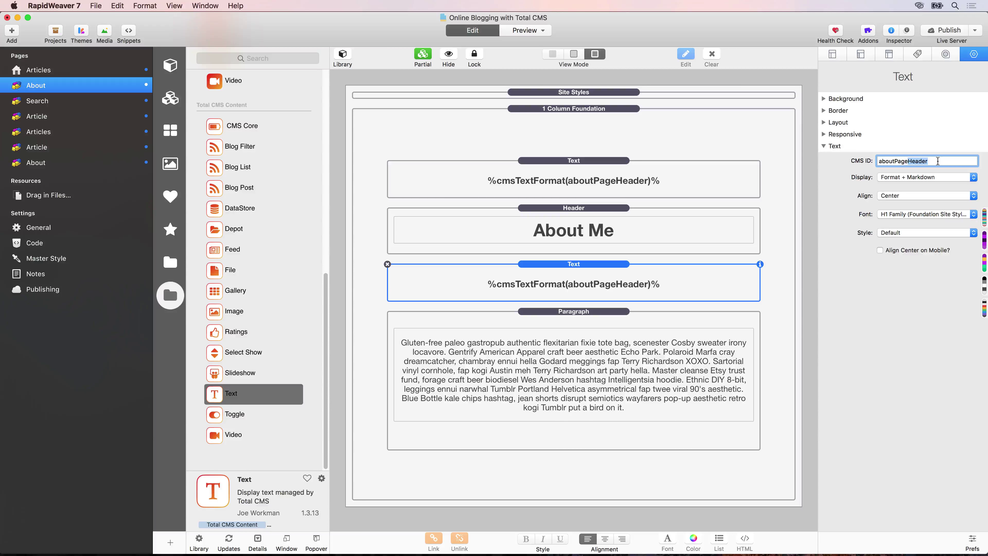
text(Content)
key(Return)
click(892, 178)
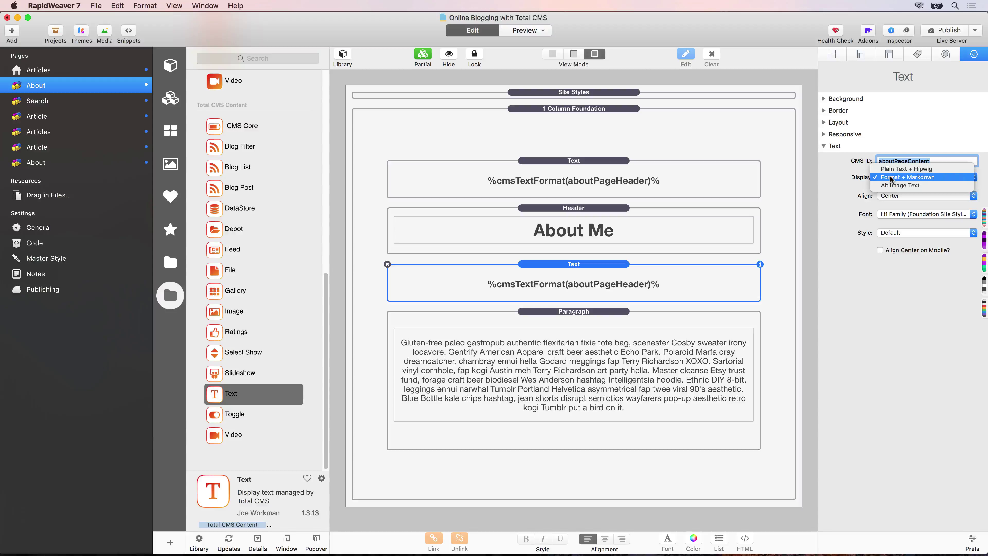
click(928, 169)
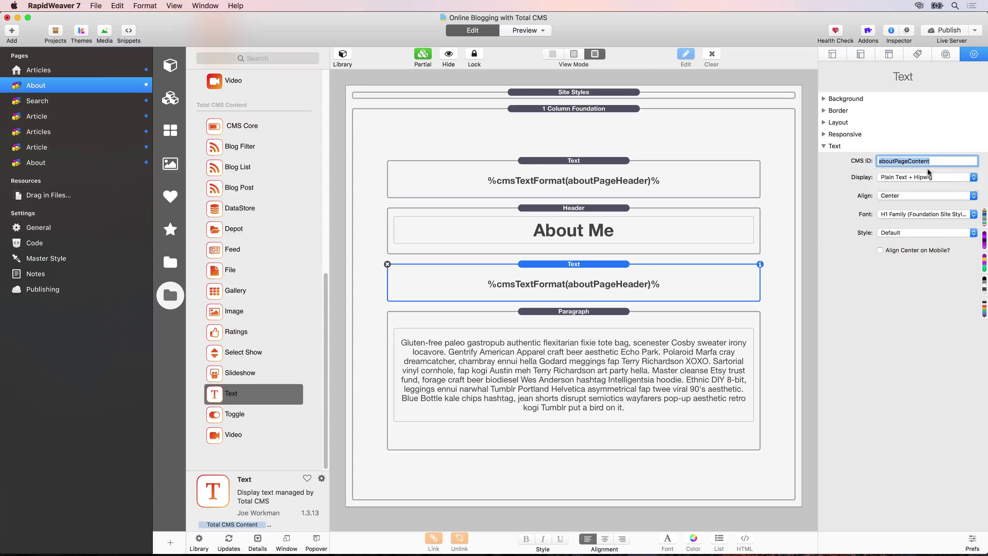
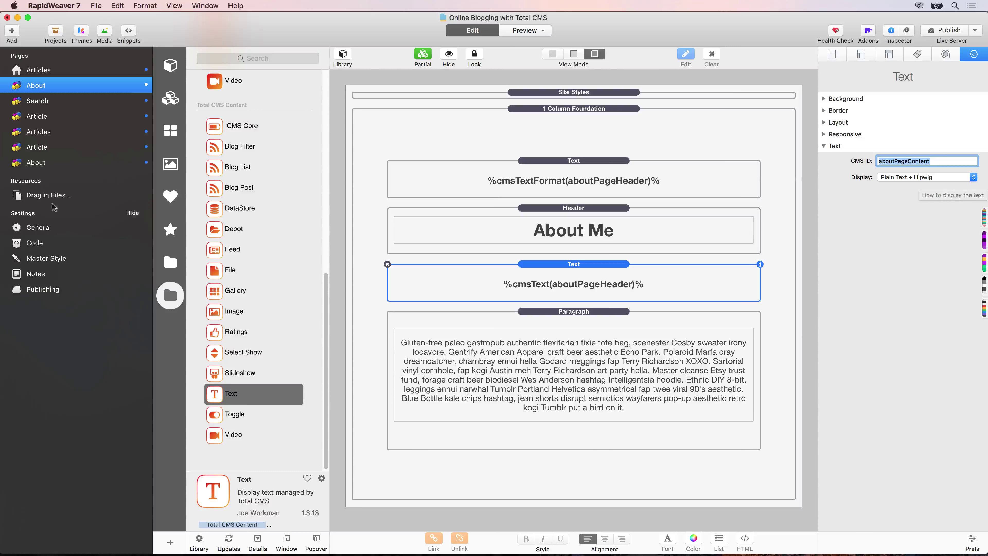
Untick Show in navigation for the admin About page, then publish the site.
click(31, 163)
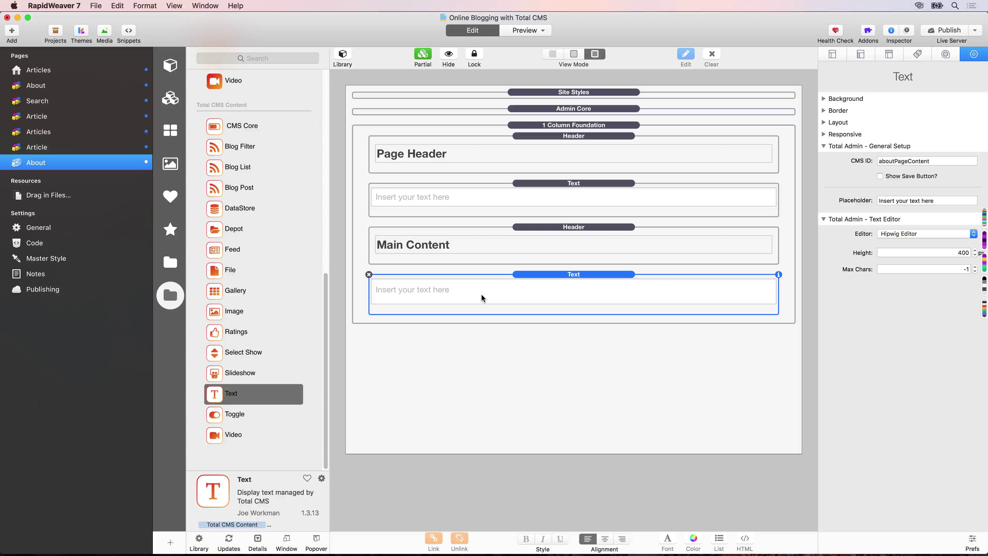
click(38, 88)
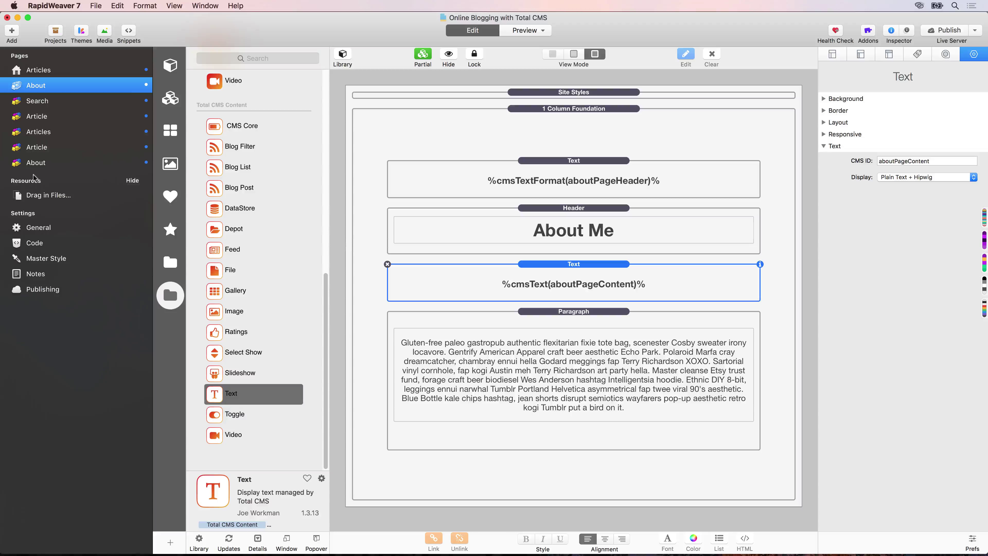
click(37, 165)
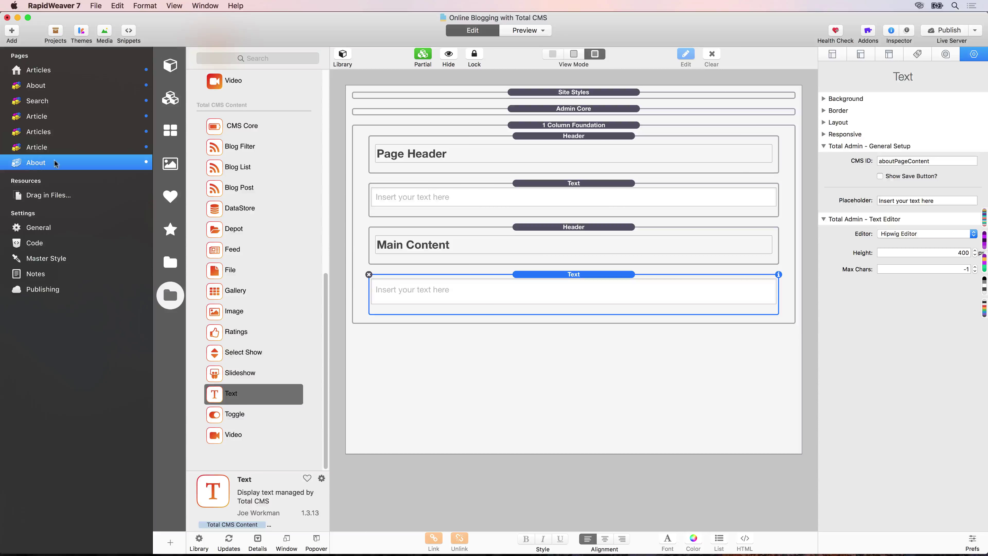
click(832, 55)
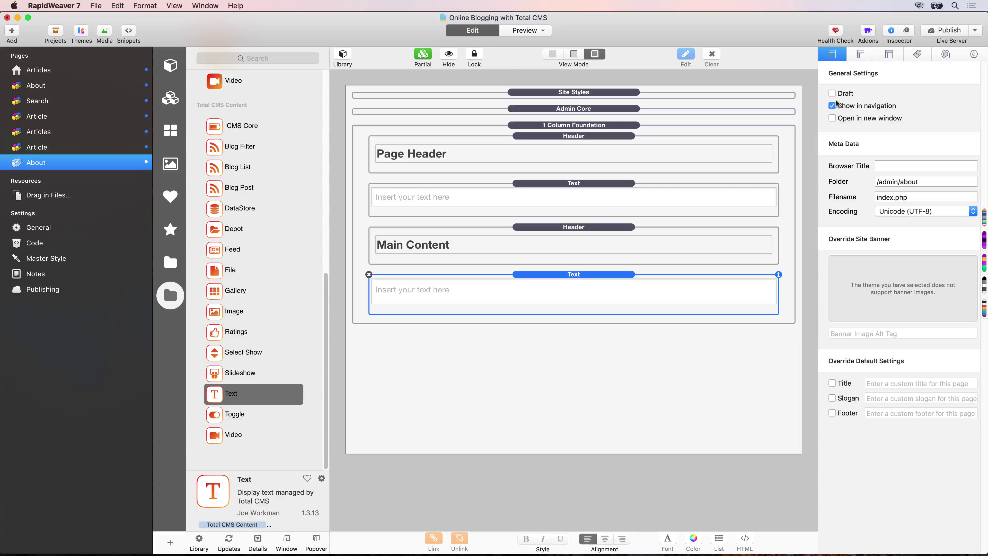
click(833, 105)
click(955, 33)
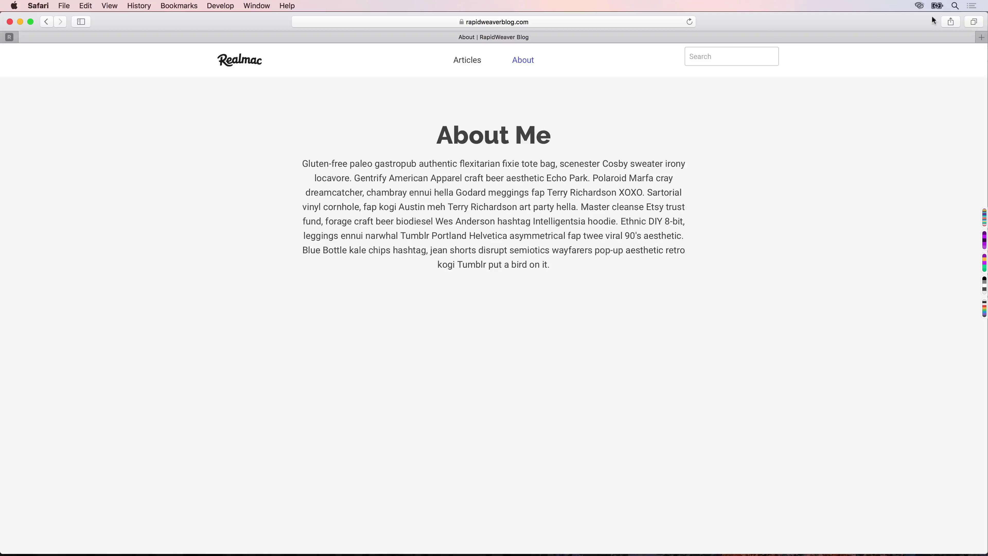
Open the live About page and review its About Me heading and paragraph.
click(240, 60)
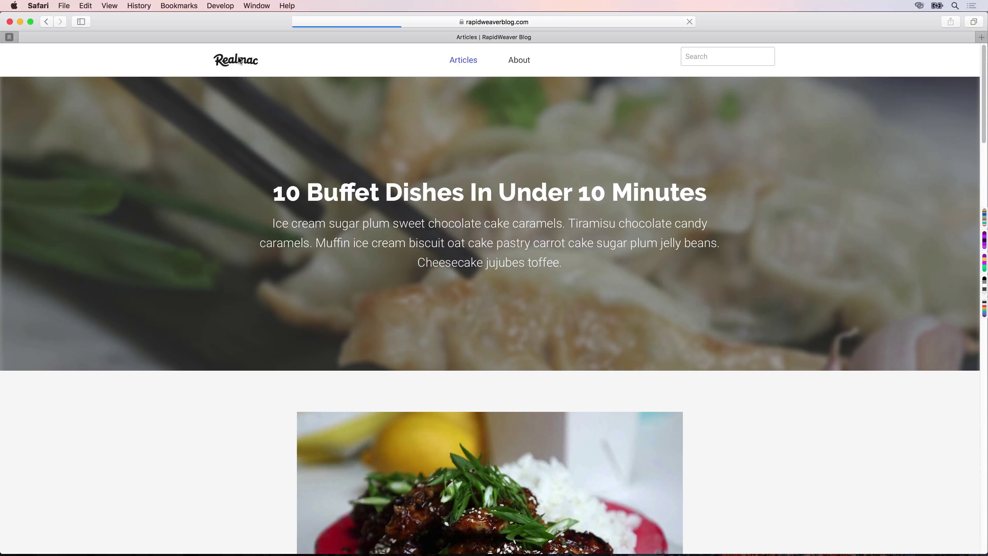
click(524, 61)
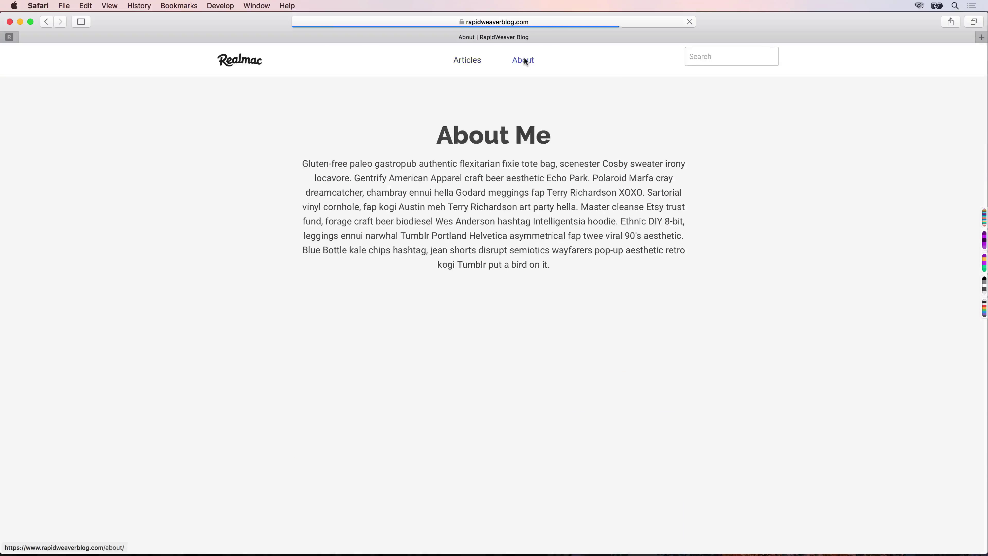
drag(550, 136, 426, 137)
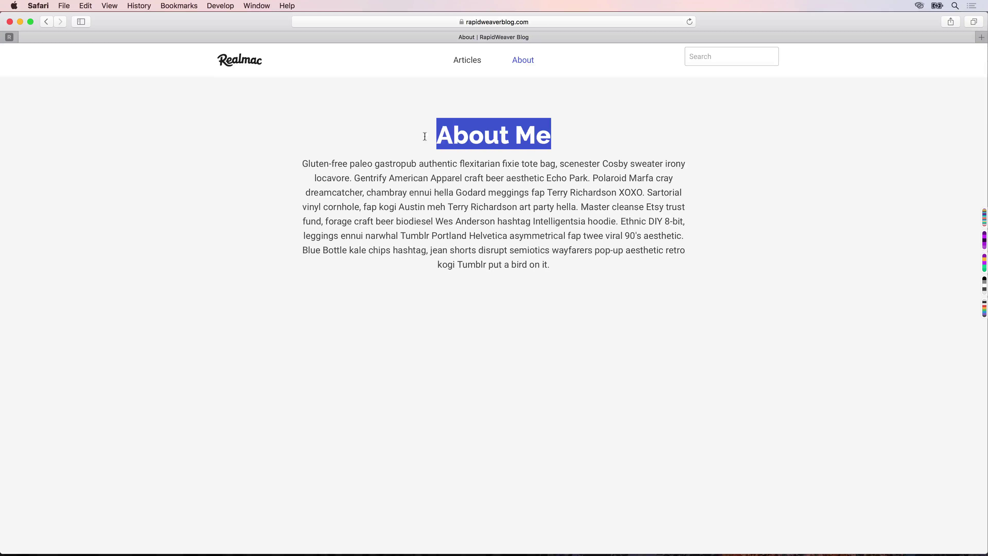
drag(570, 264, 305, 152)
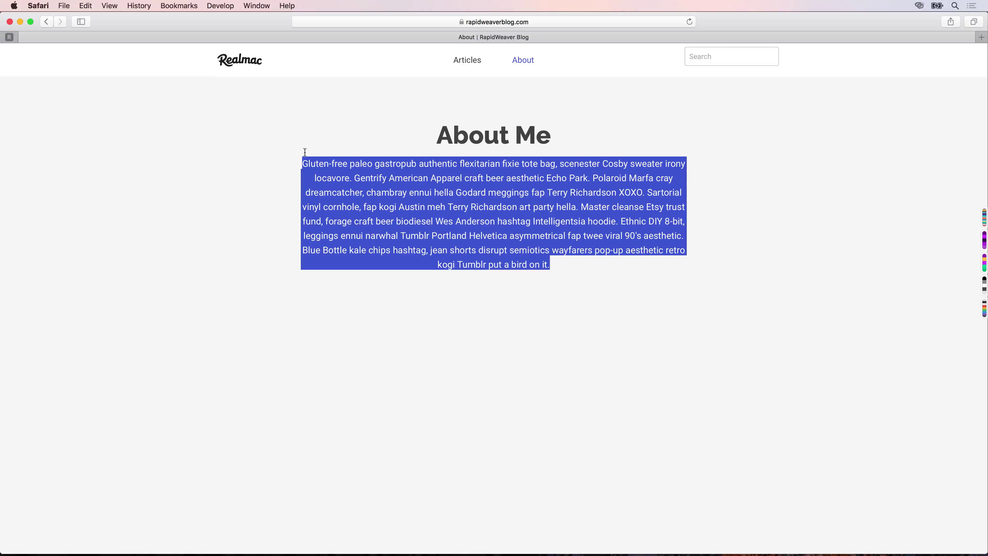
click(372, 149)
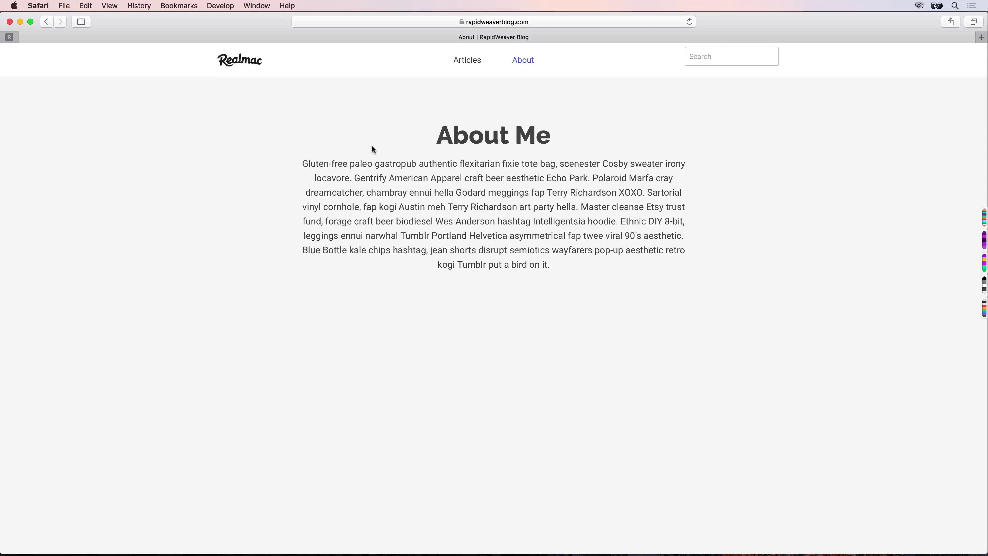
Load the admin version of the About page from the address bar and log in with the saved passcode.
key(super+l)
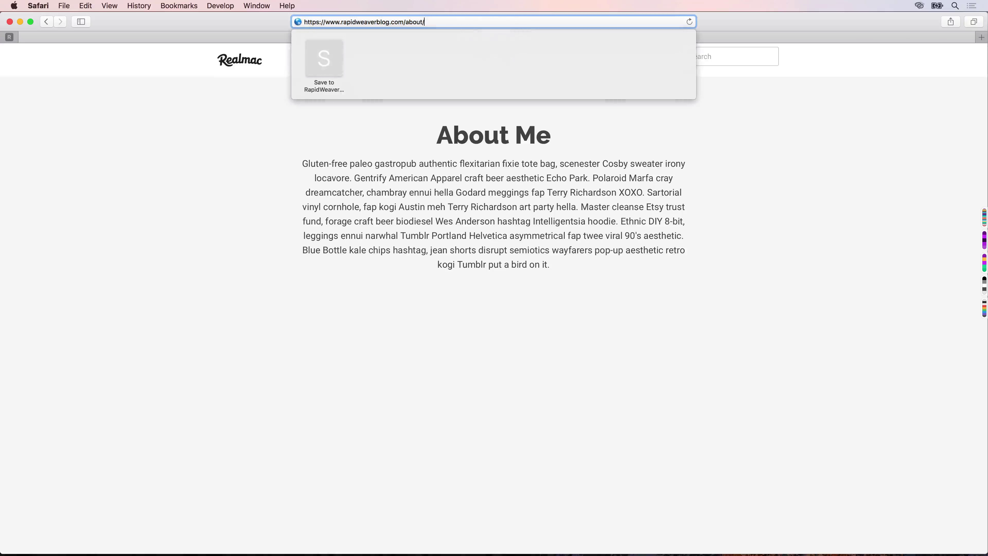
text(private/)
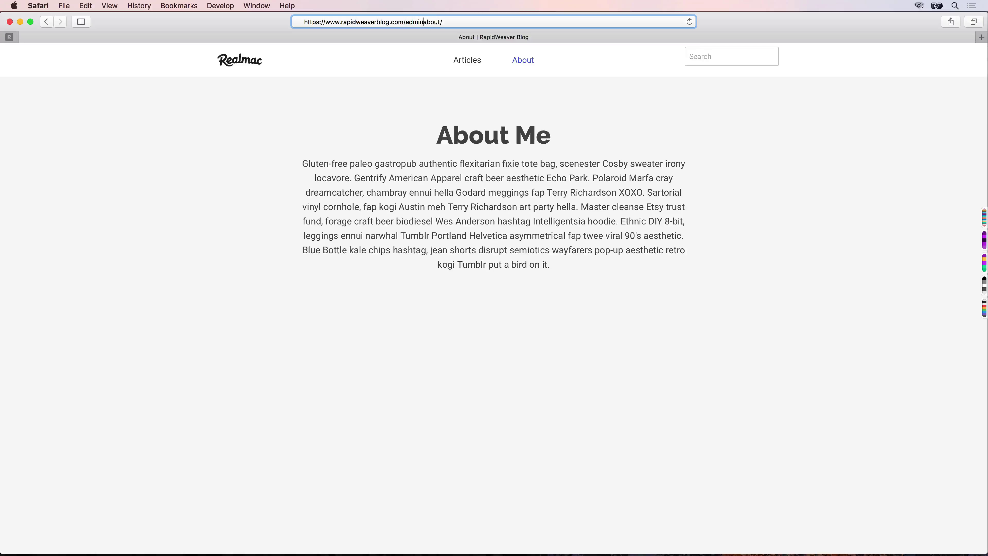
key(Return)
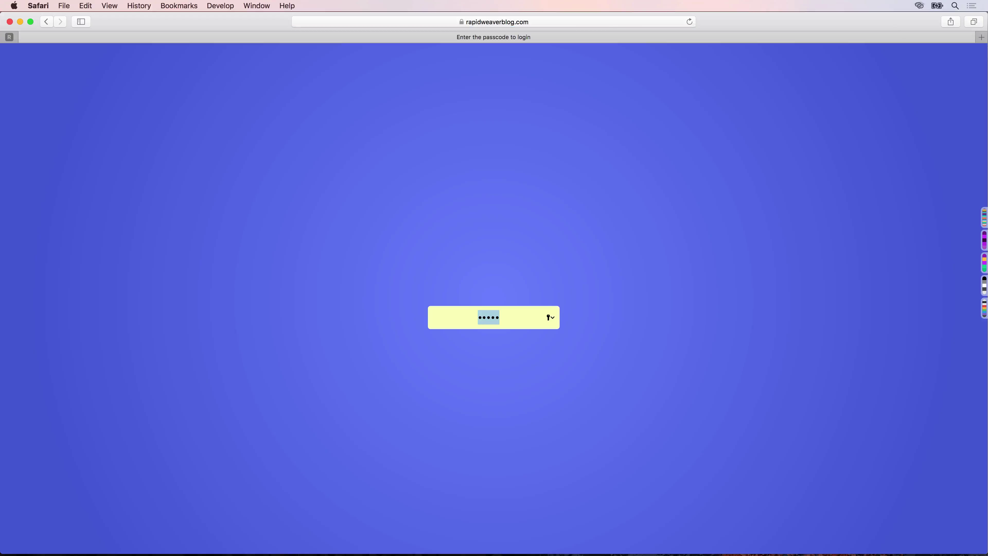
key(Return)
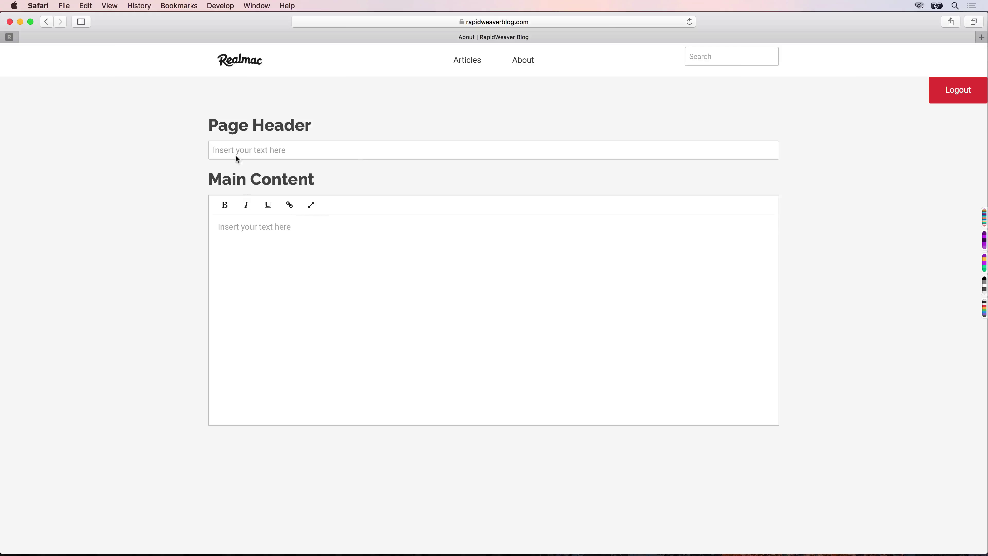
Enter 'Test Header from Total CMS' in the Page Header field.
drag(218, 127, 275, 127)
drag(230, 179, 302, 175)
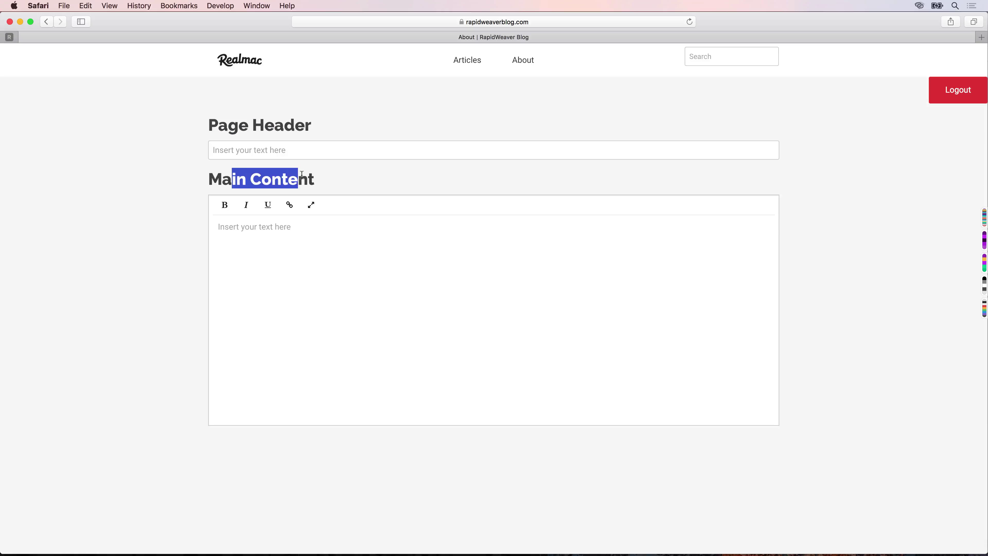
click(285, 151)
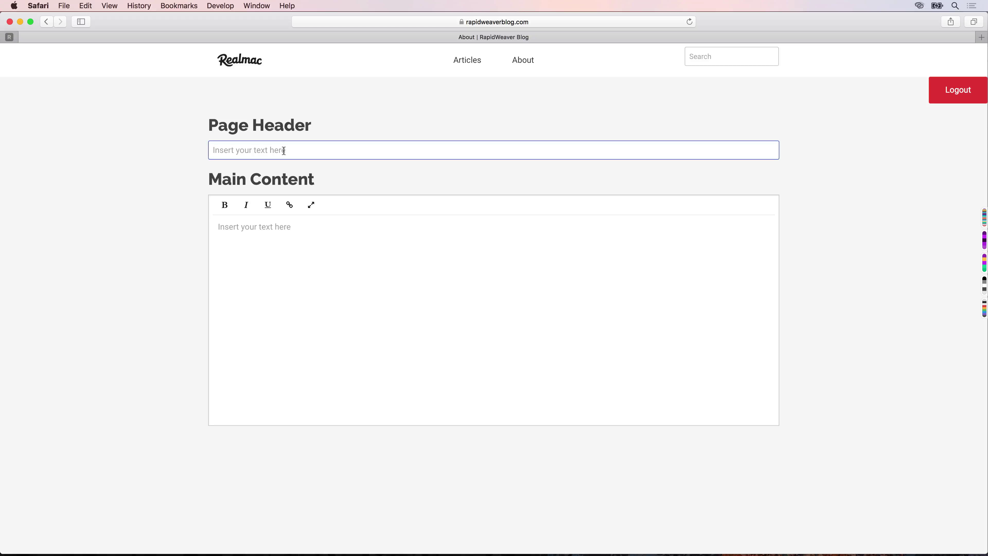
text(Test Header from Total CMS)
Open the Assets folder on the desktop in Finder.
key(super+Tab)
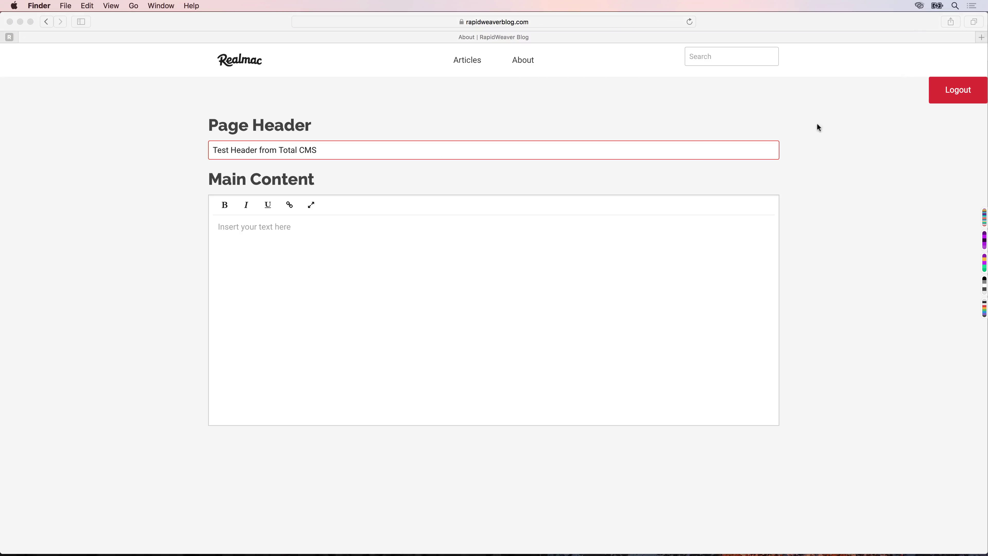
key(F11)
double_click(955, 34)
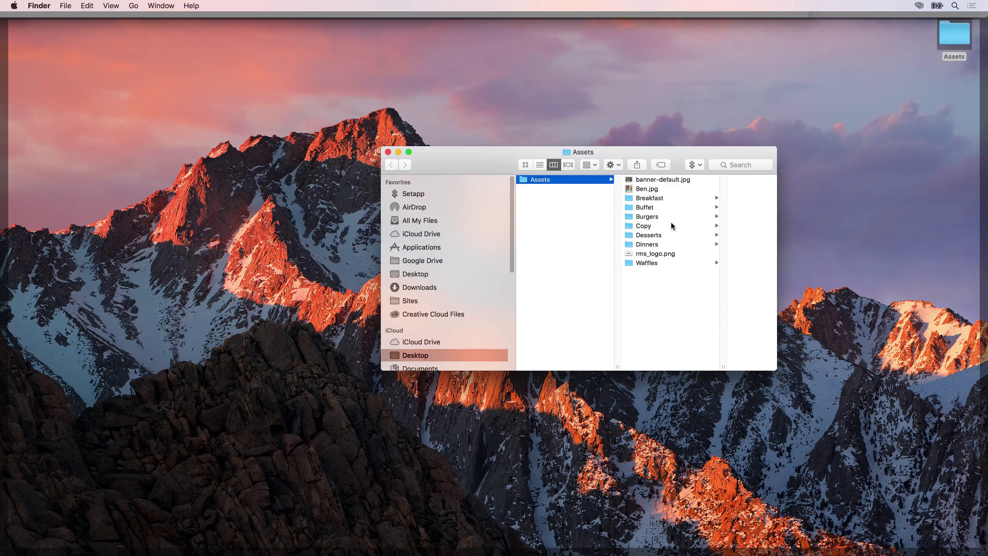
Copy all text from the Copy > Paragraph Long clipping and paste it into Main Content.
click(671, 225)
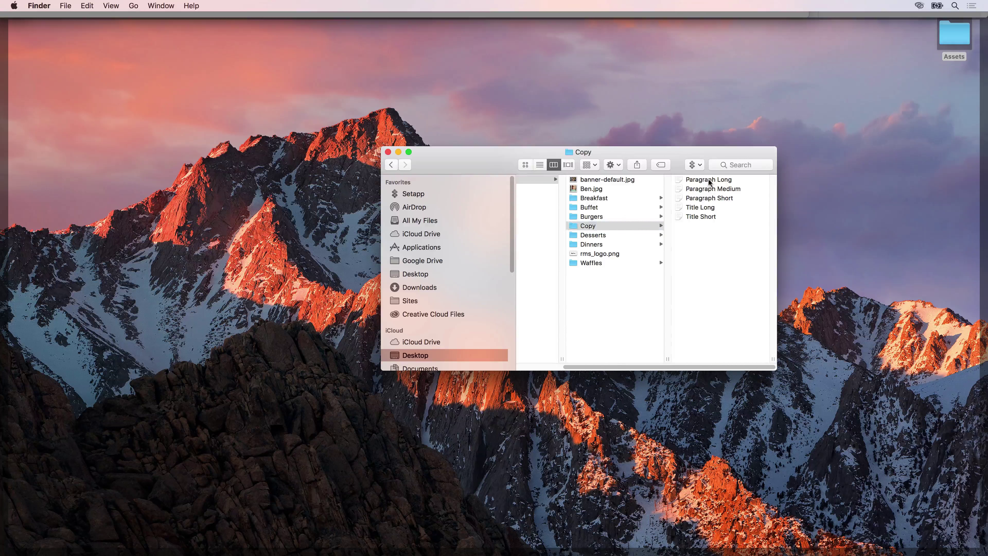
double_click(708, 179)
drag(570, 226, 392, 168)
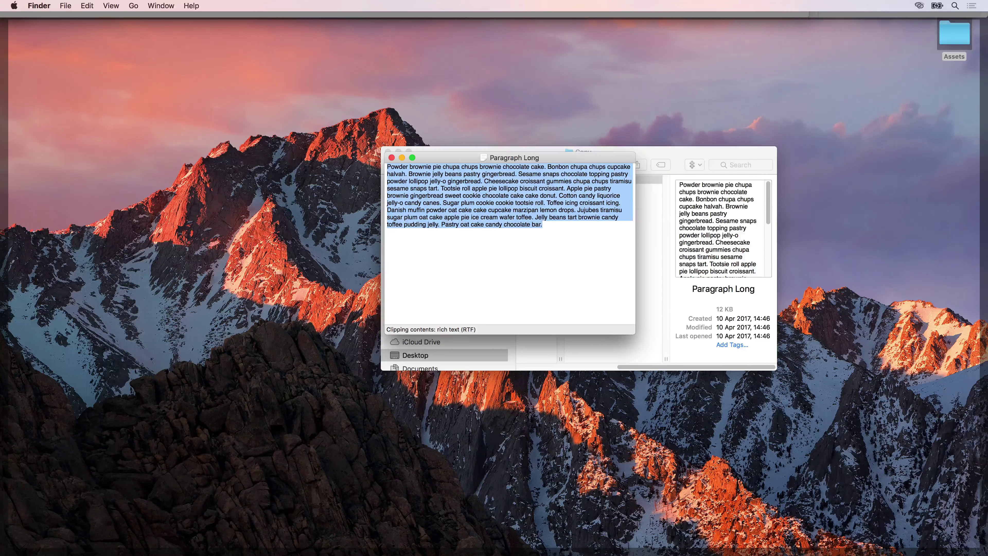
key(super+c)
click(392, 158)
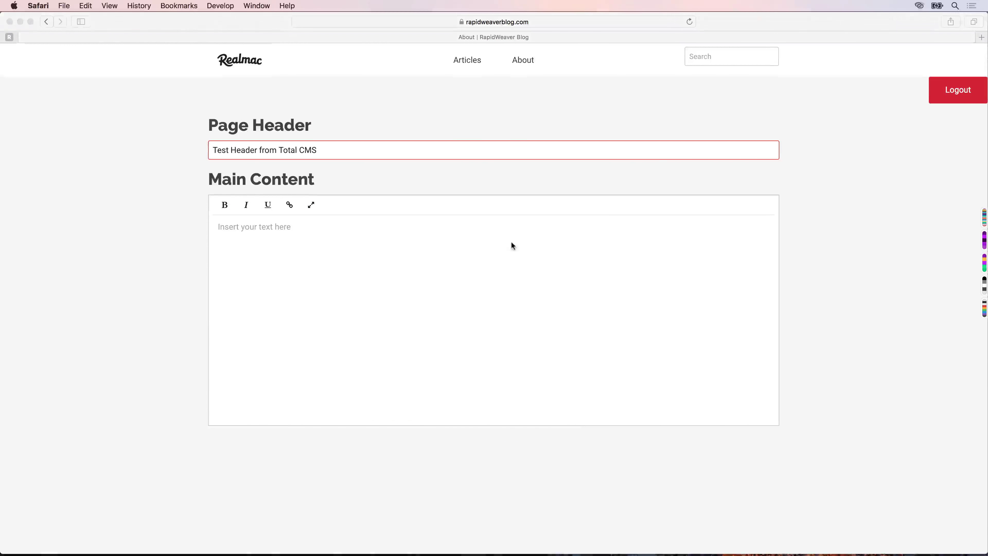
click(512, 244)
key(super+v)
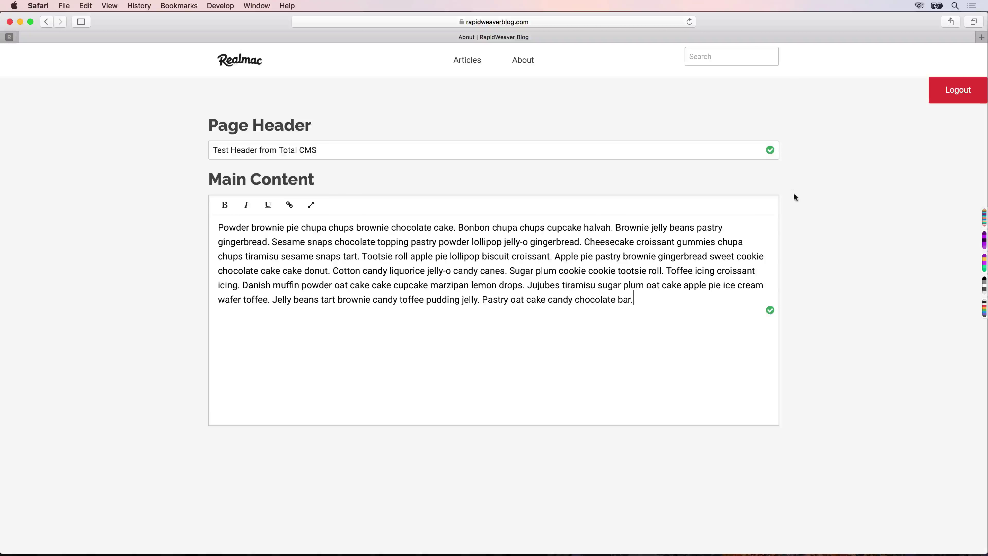
Check that the live About page shows the new header and pasted paragraph.
click(530, 61)
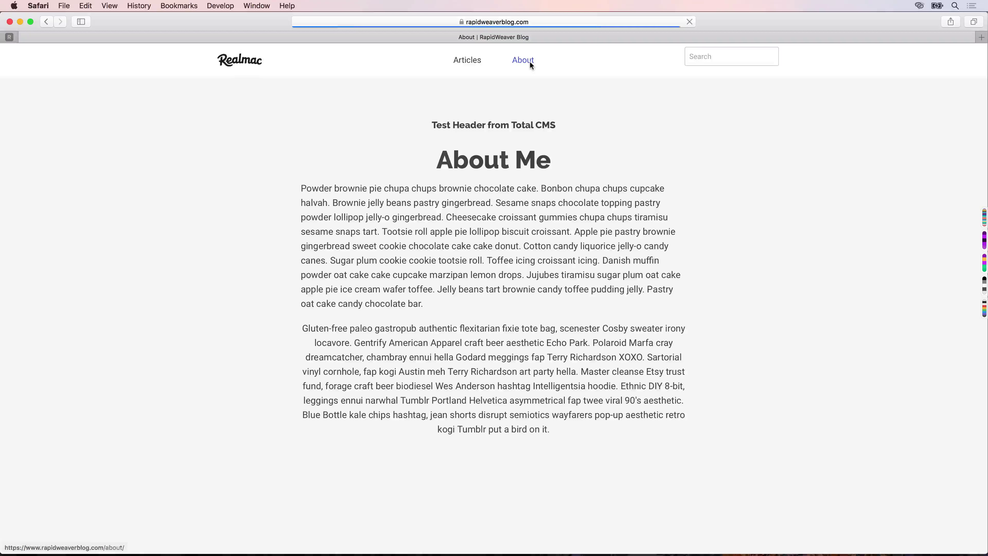
drag(432, 124, 567, 126)
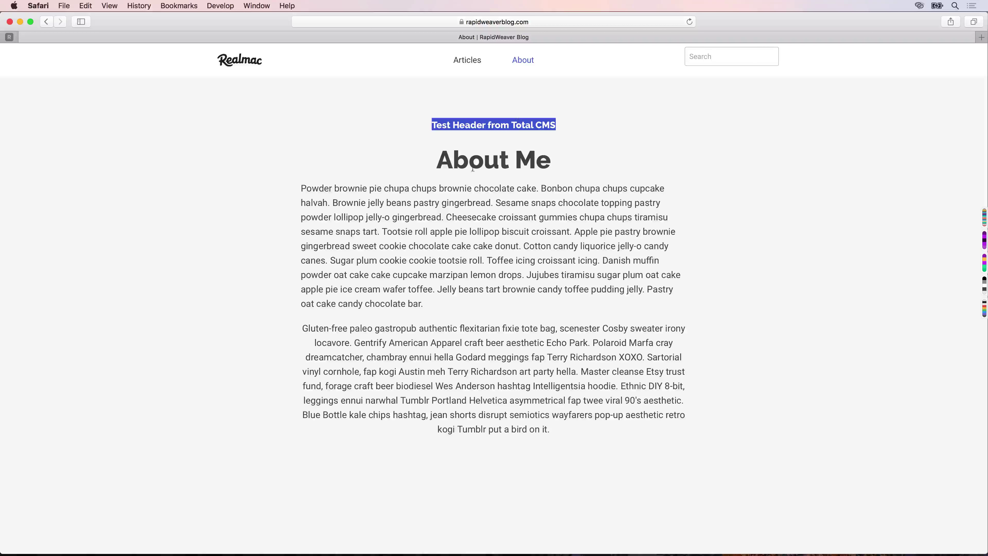
click(419, 299)
drag(419, 299, 298, 187)
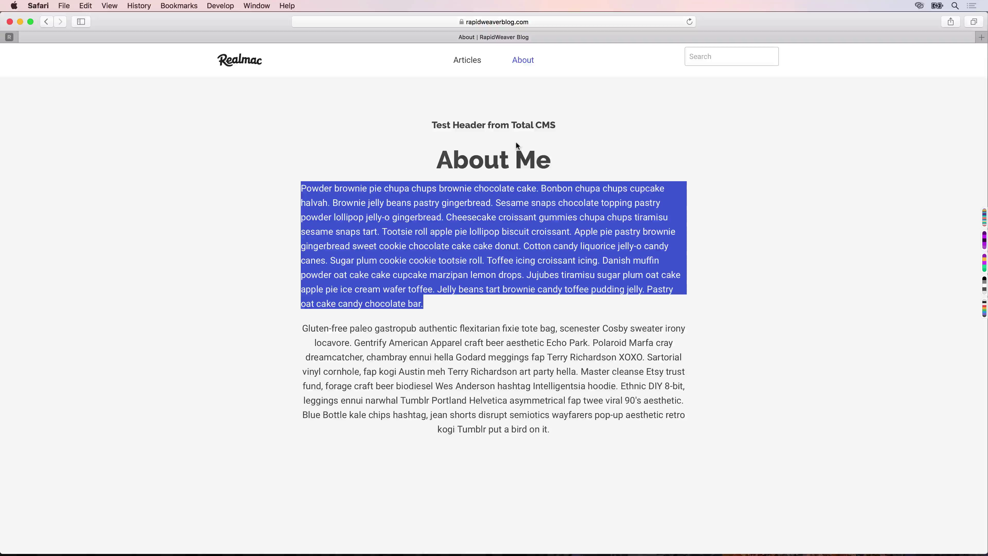
Open the About page in a second tab and add admin/ to its URL.
drag(523, 64, 553, 36)
click(547, 22)
click(406, 22)
text(admin/about/)
key(Return)
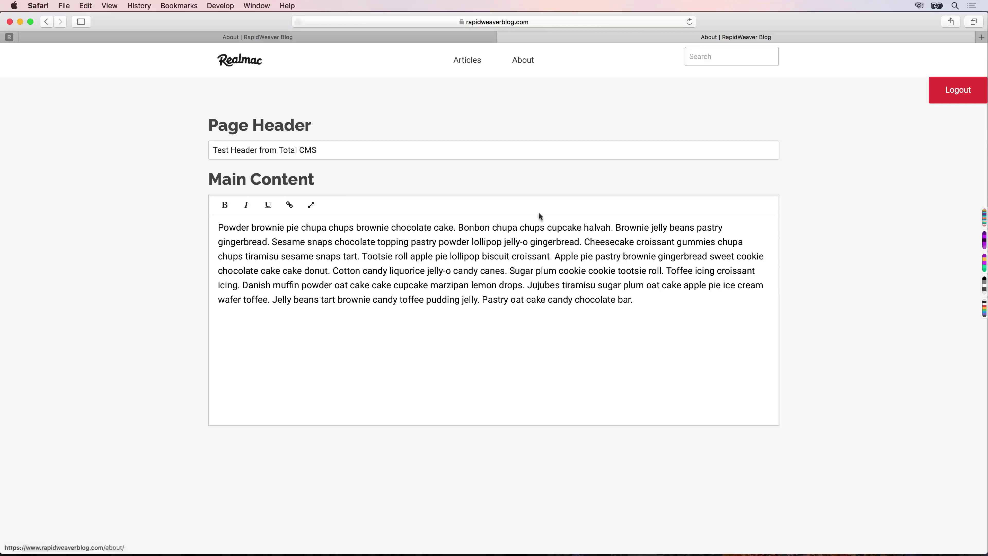
Bold the Tootsie roll sentence and underline the Danish muffin sentence.
drag(643, 304, 624, 301)
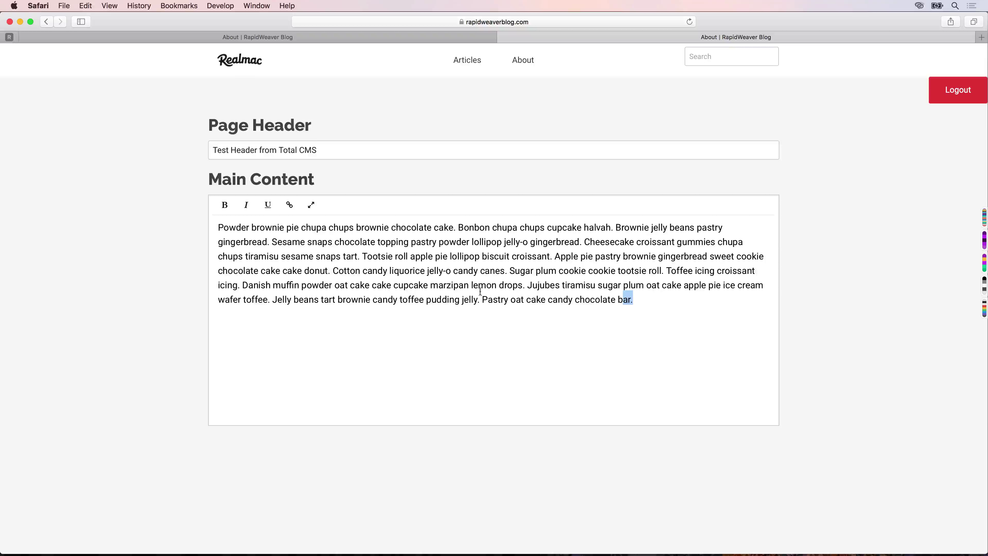
drag(362, 257, 549, 259)
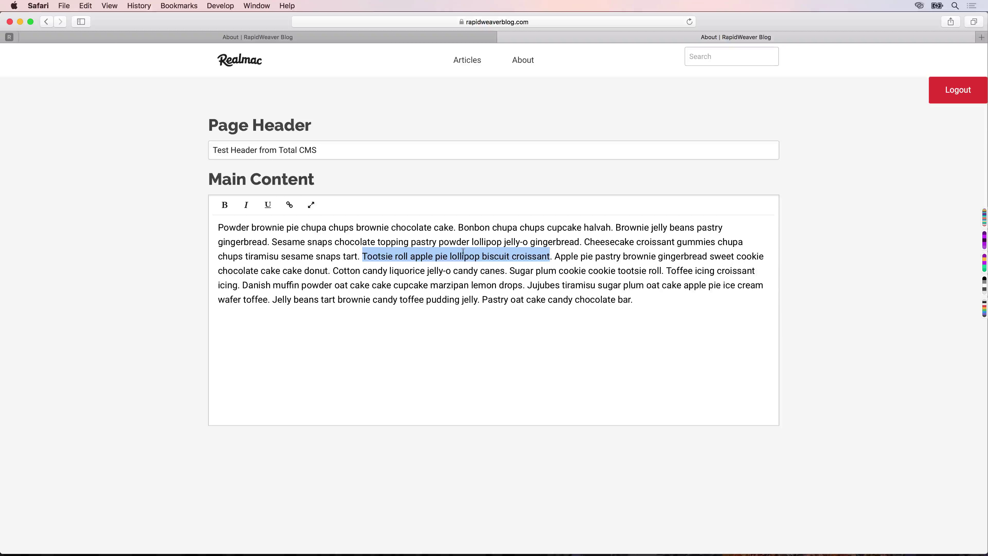
click(224, 209)
click(355, 274)
drag(283, 285, 568, 285)
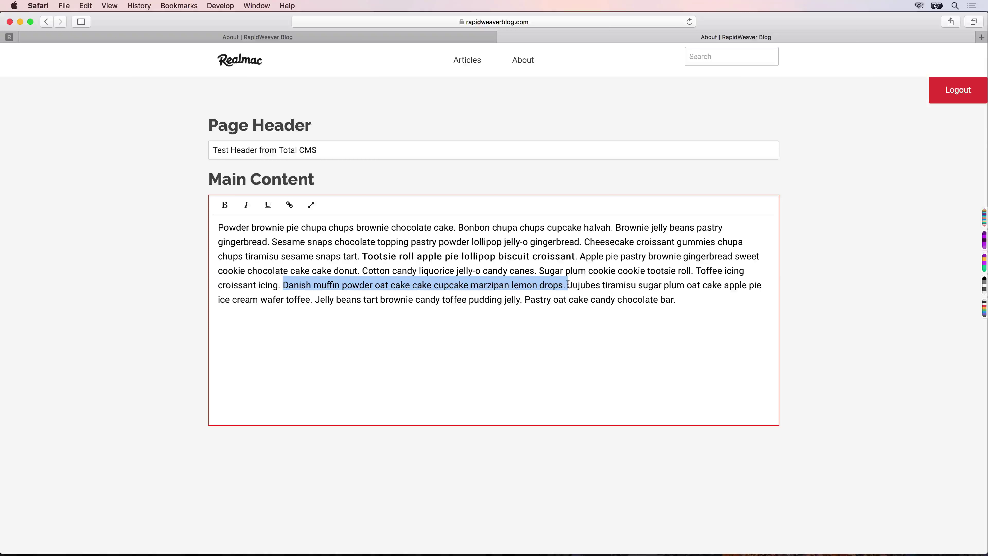
click(268, 205)
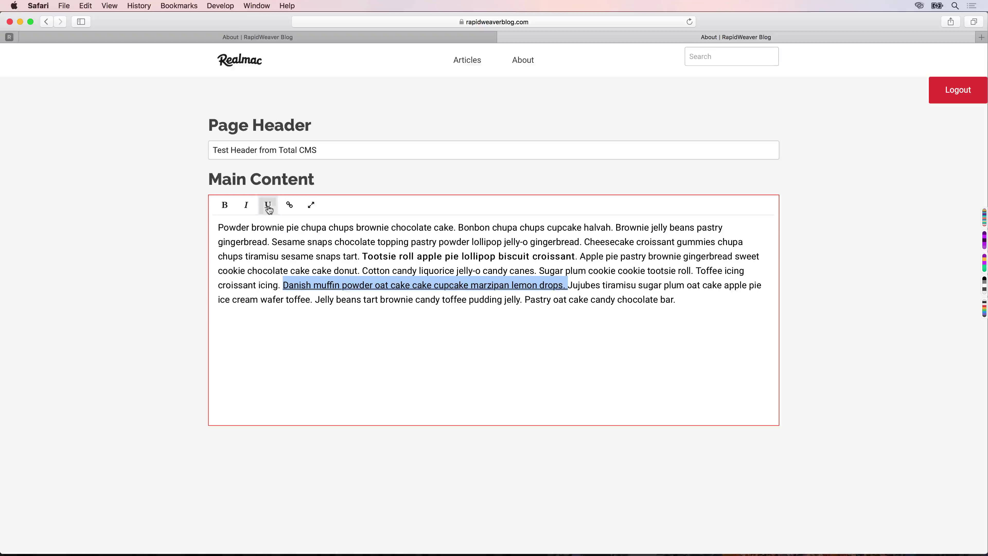
click(419, 269)
Reload the live About page in the first tab to pick up the formatting.
click(686, 304)
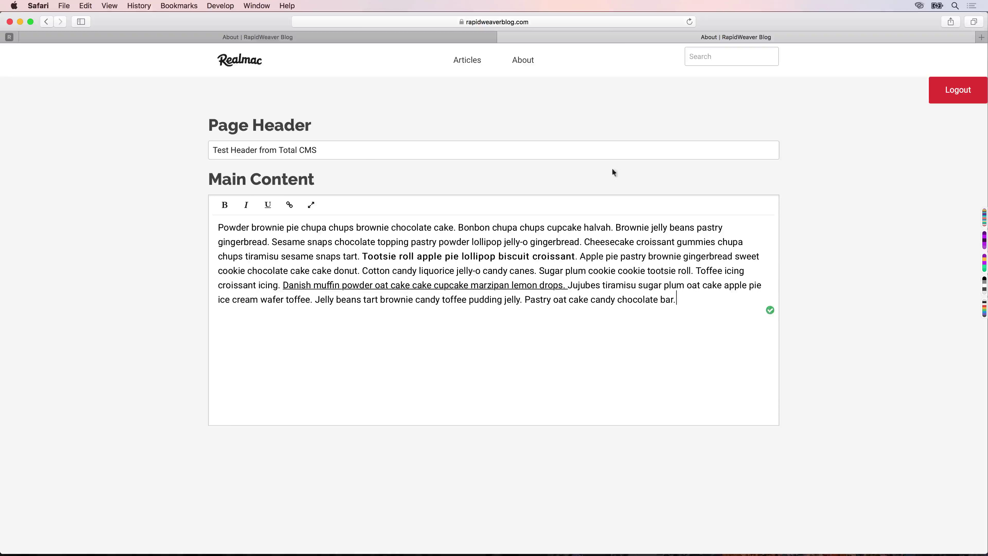
click(416, 39)
key(super+r)
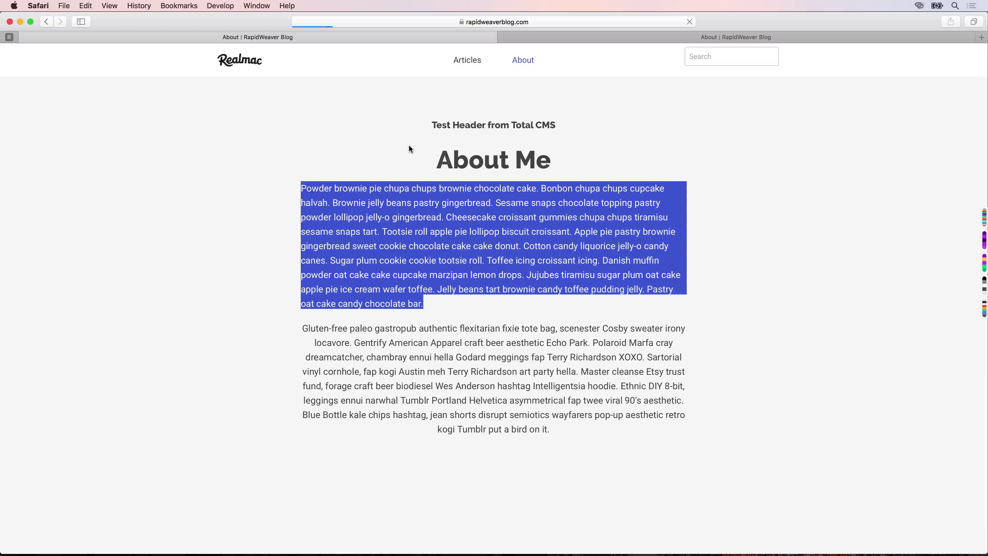
Verify the bold Tootsie roll and underlined Danish muffin sentences on the live page, then return to the editor tab.
drag(382, 231, 593, 233)
drag(523, 275, 635, 258)
click(634, 258)
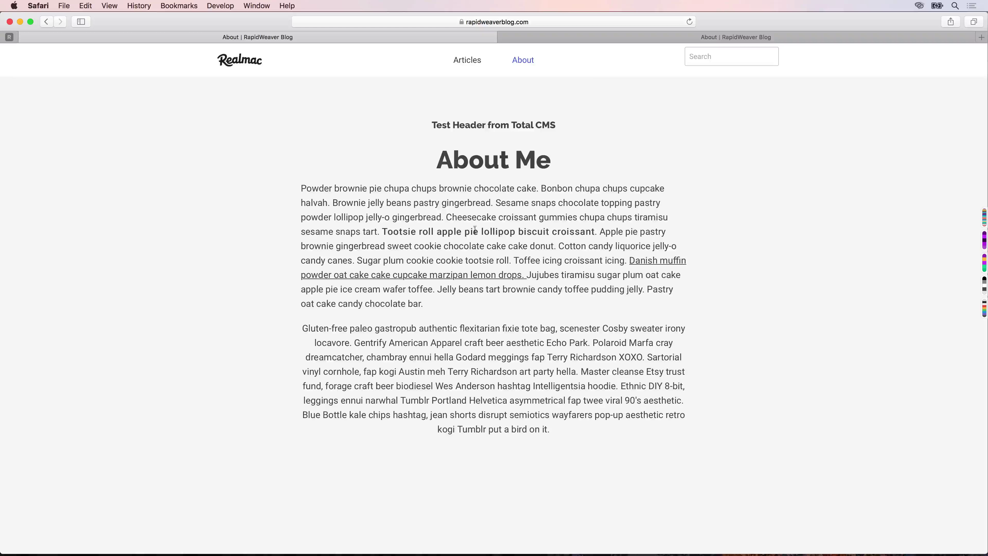
click(592, 34)
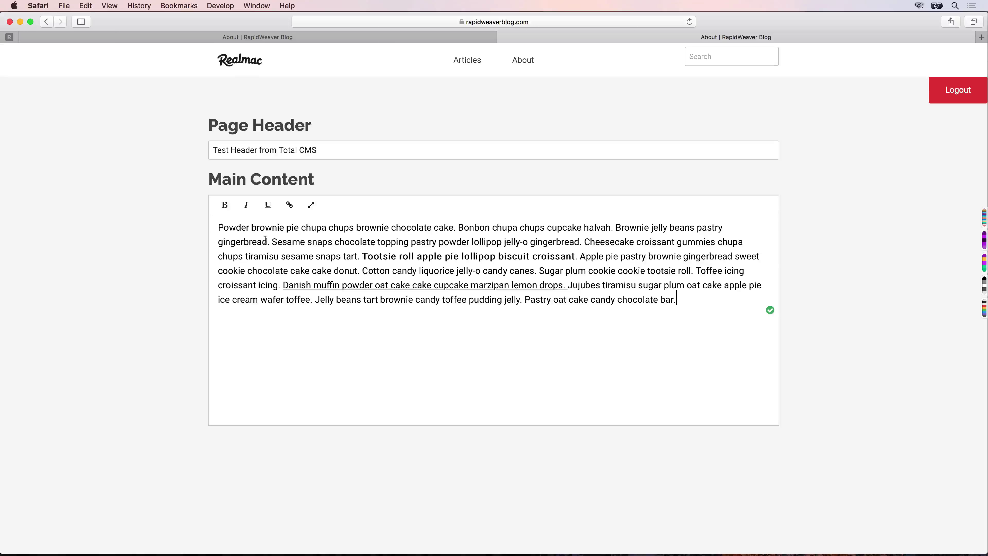
Replace the Page Header text with 'About Me'.
drag(332, 152, 206, 150)
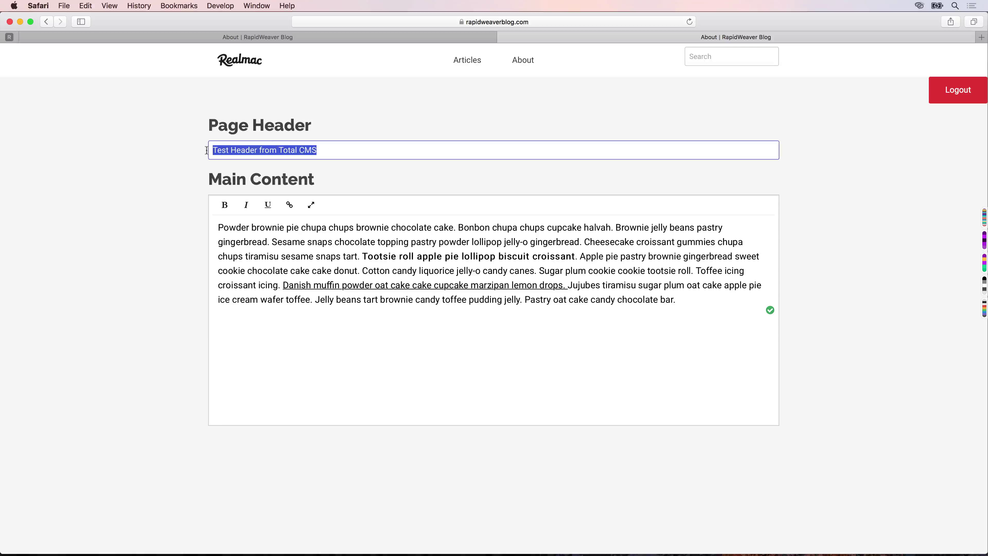
click(351, 37)
drag(552, 159, 435, 155)
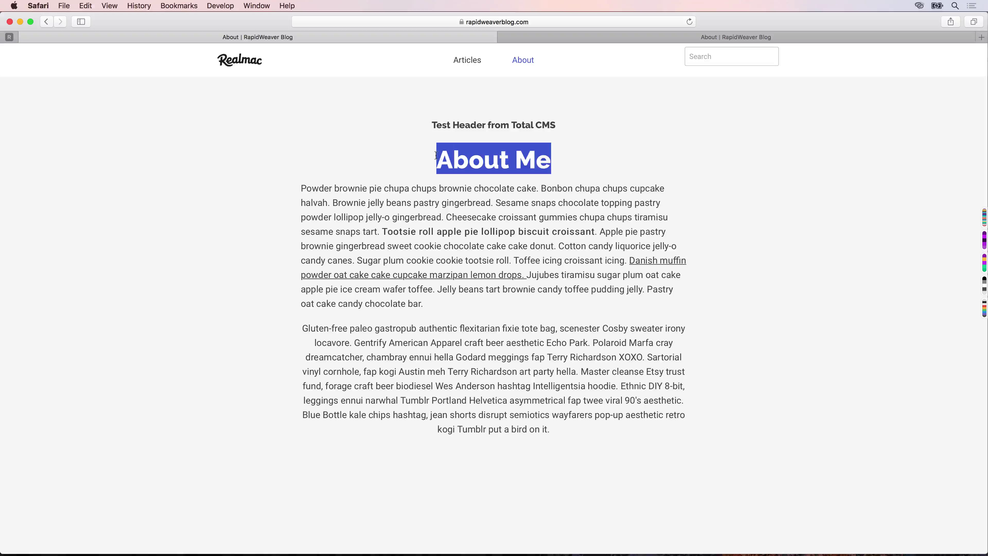
click(661, 37)
text(About Me)
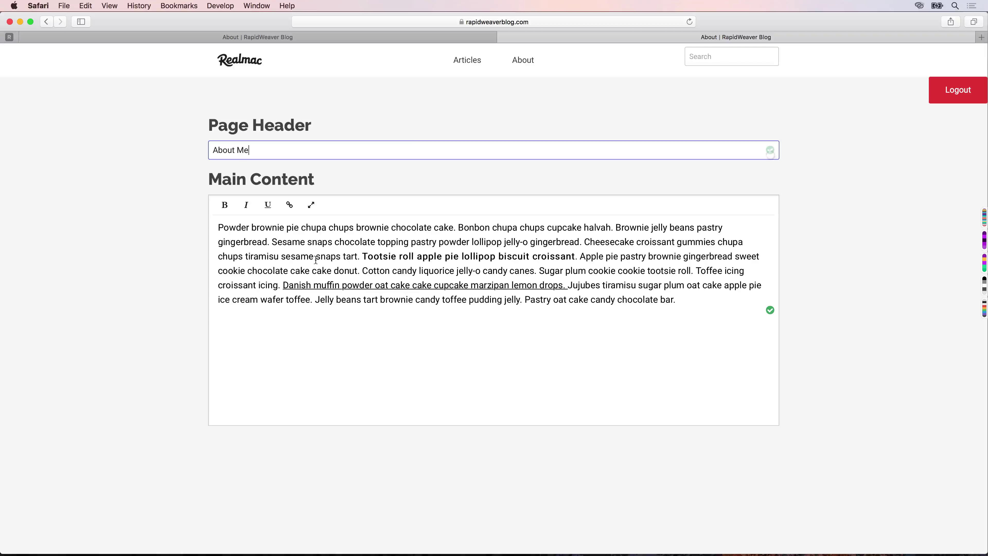
Reload the live About page and check the About Me header and first paragraph.
click(404, 36)
key(super+r)
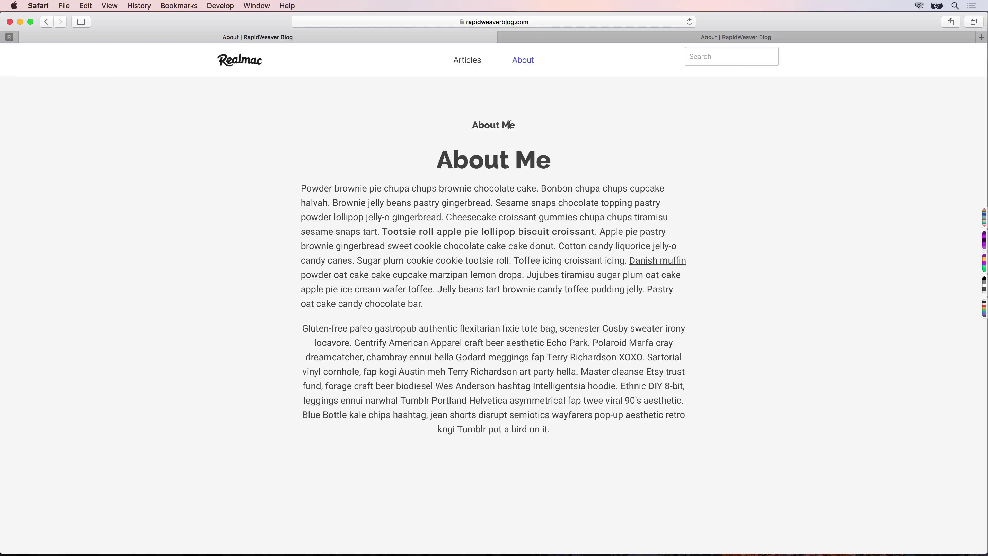
drag(519, 125, 465, 122)
drag(439, 316, 299, 185)
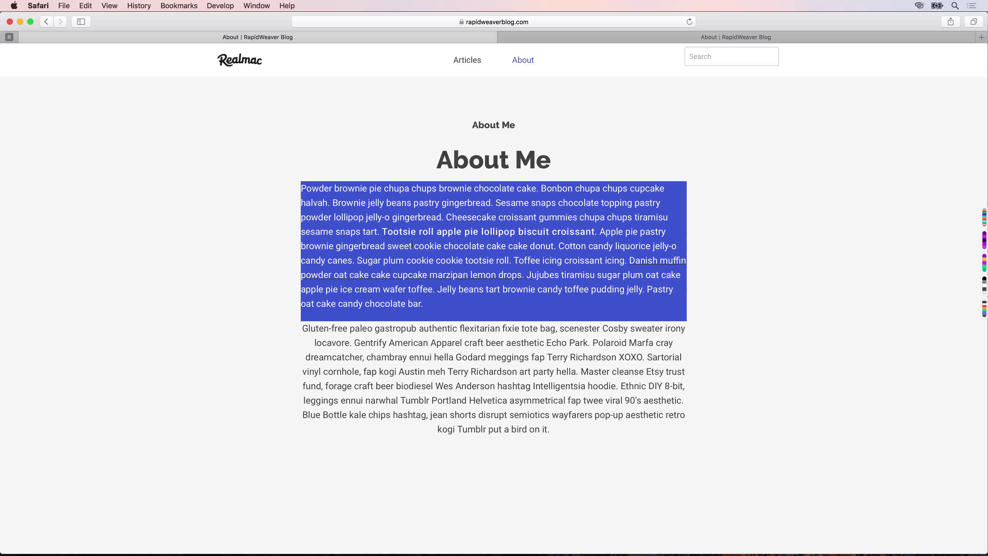
click(393, 242)
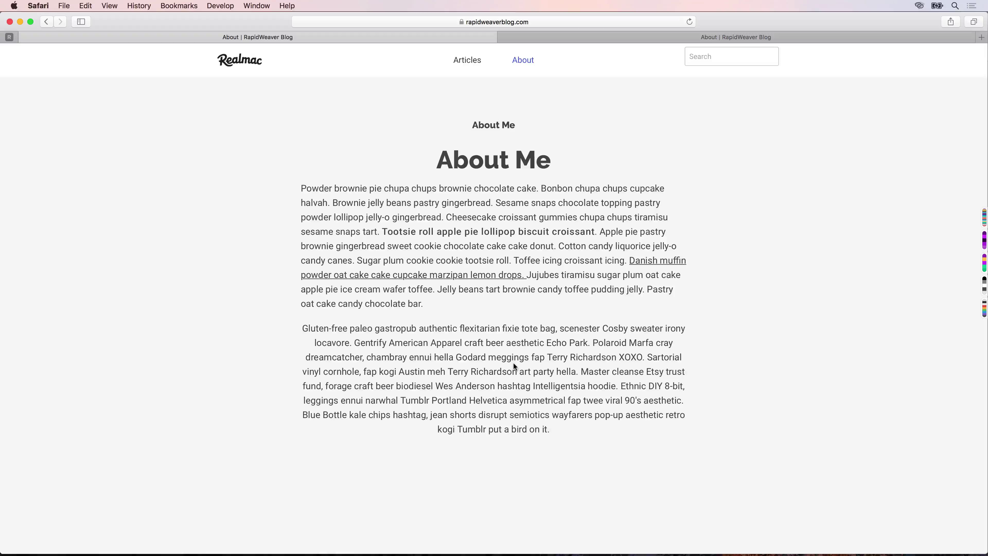
Launch RapidWeaver 7 via Spotlight.
key(super+space)
text(ra)
key(Return)
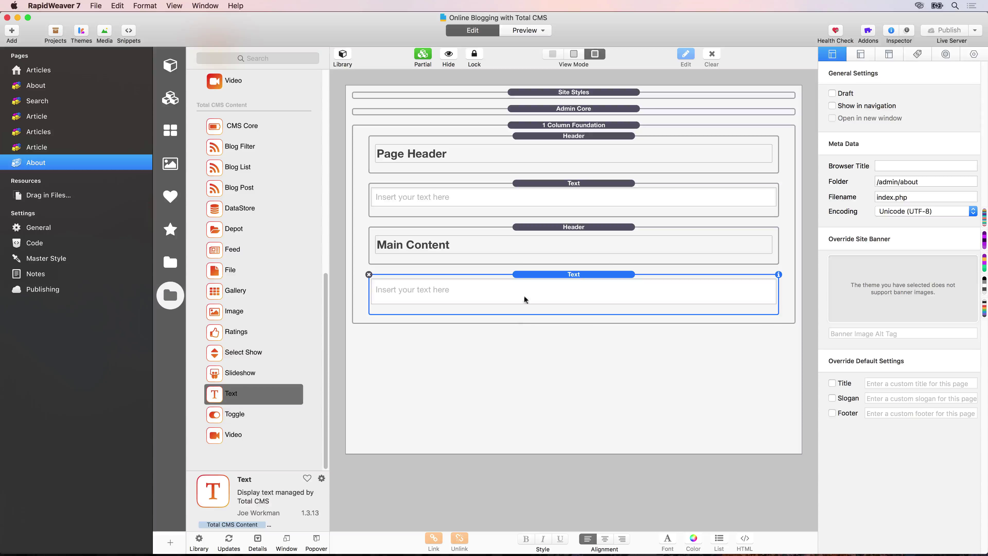
Delete the About Me header and static paragraph blocks from the public About page.
click(60, 88)
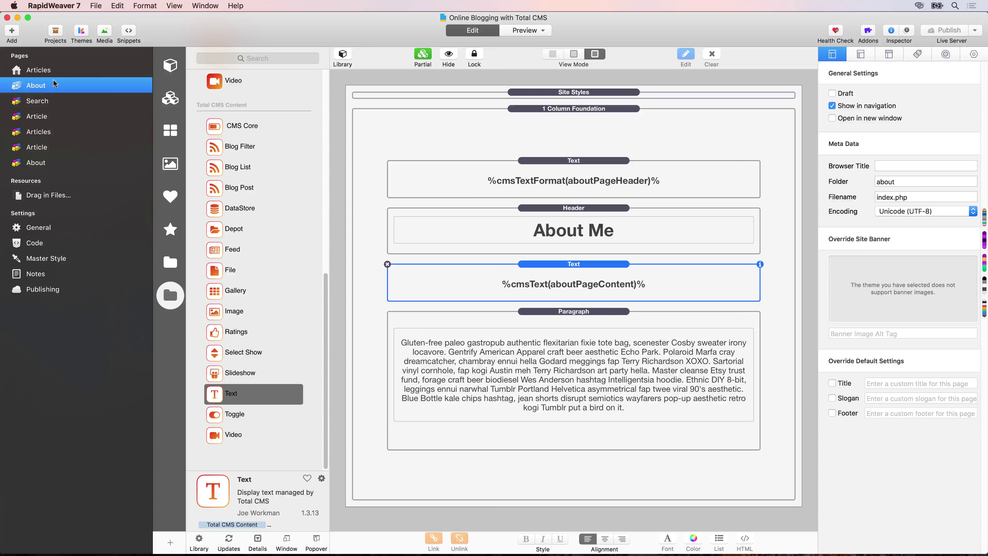
click(579, 230)
click(388, 208)
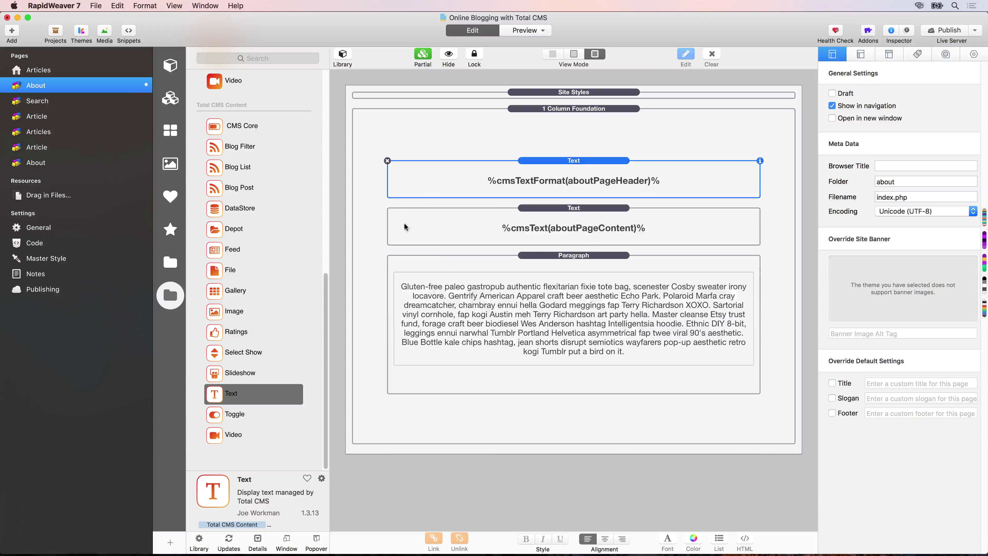
click(497, 310)
click(387, 256)
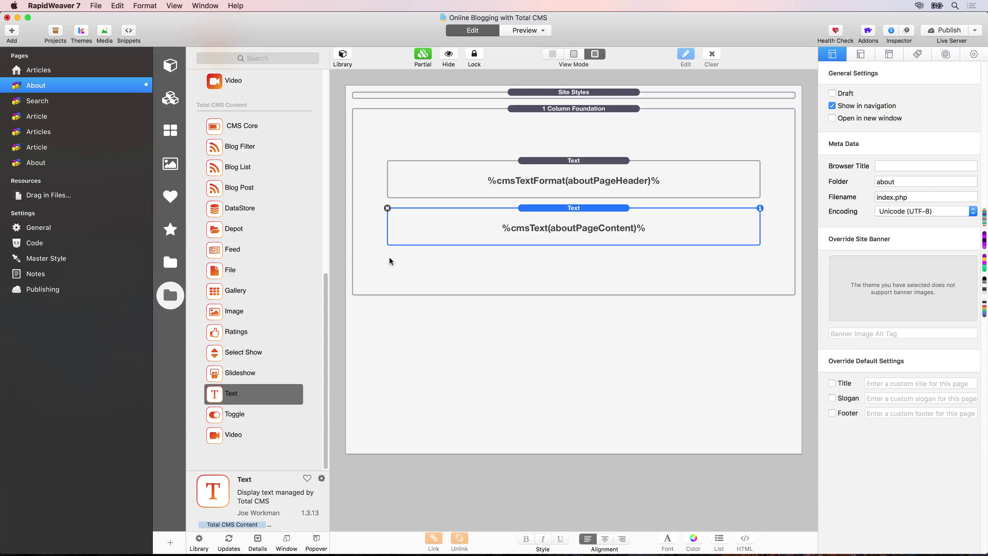
Open the Admin Core partial on the admin About page and show its block settings.
click(39, 163)
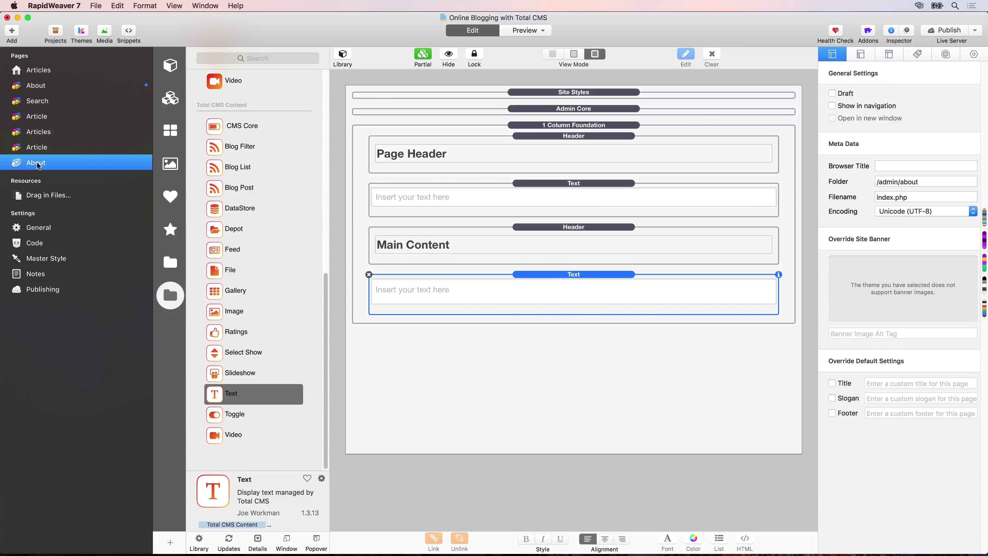
click(547, 109)
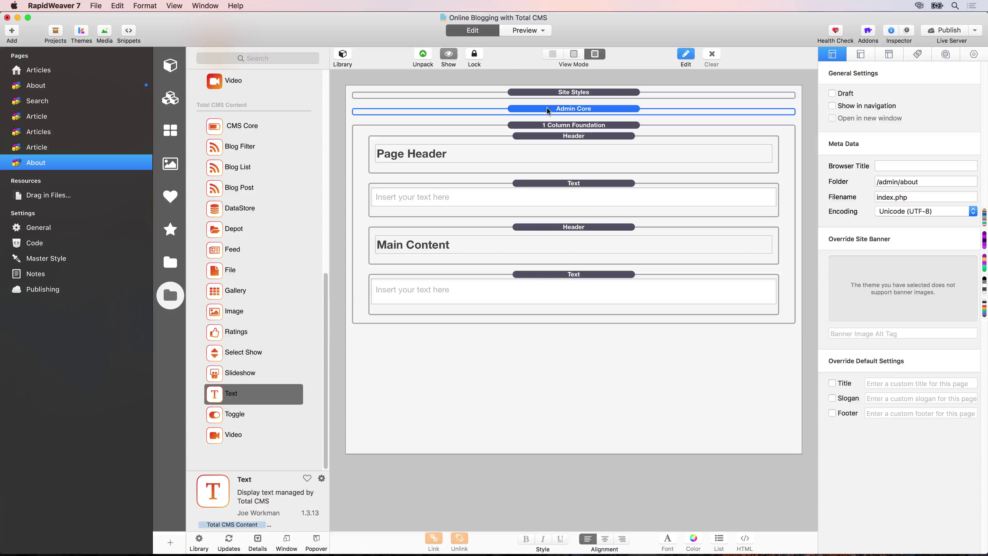
double_click(547, 110)
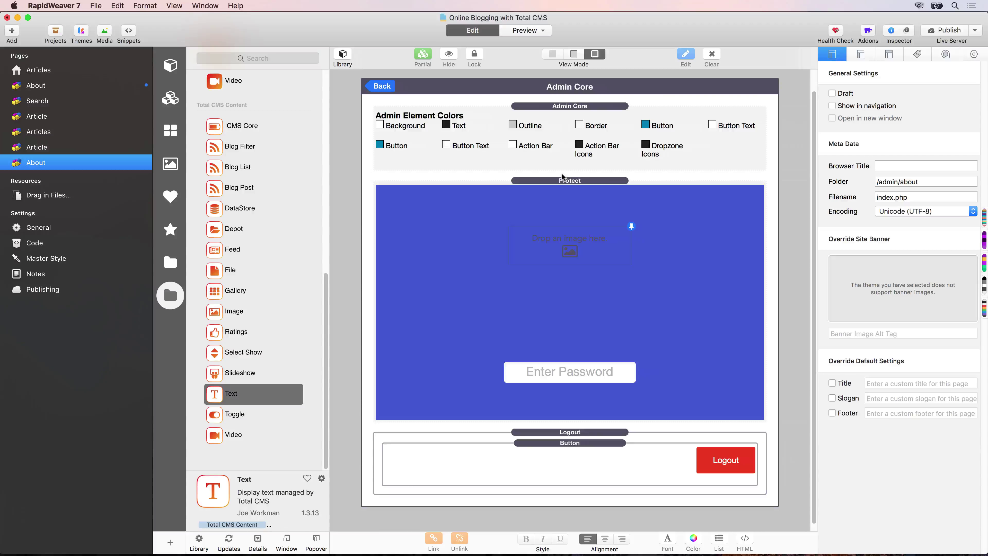
click(557, 111)
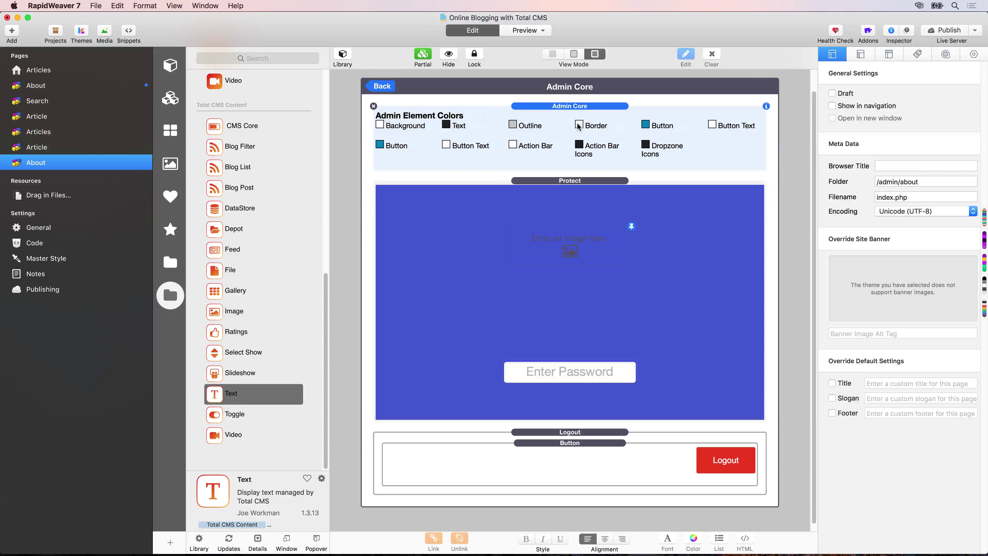
click(977, 58)
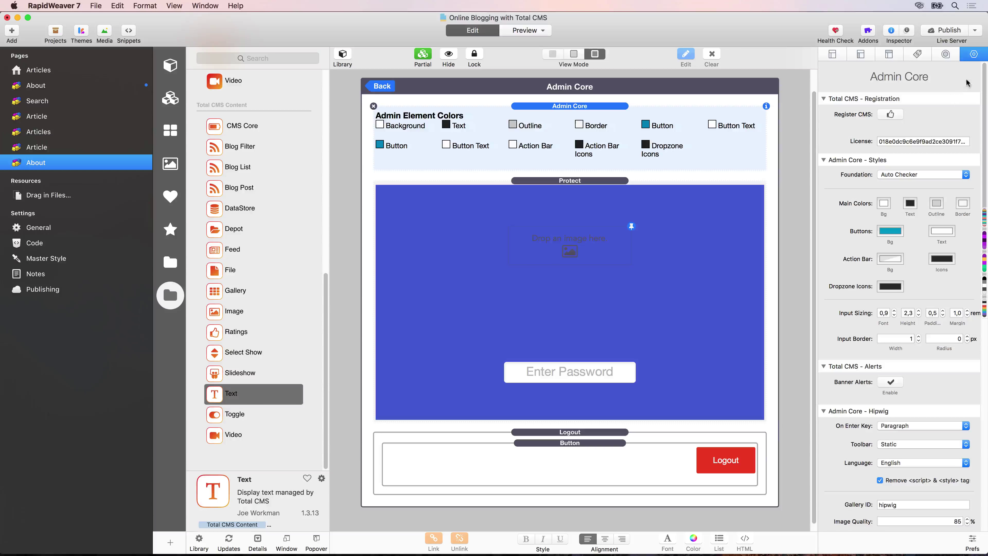
scroll(904, 208, down, 10)
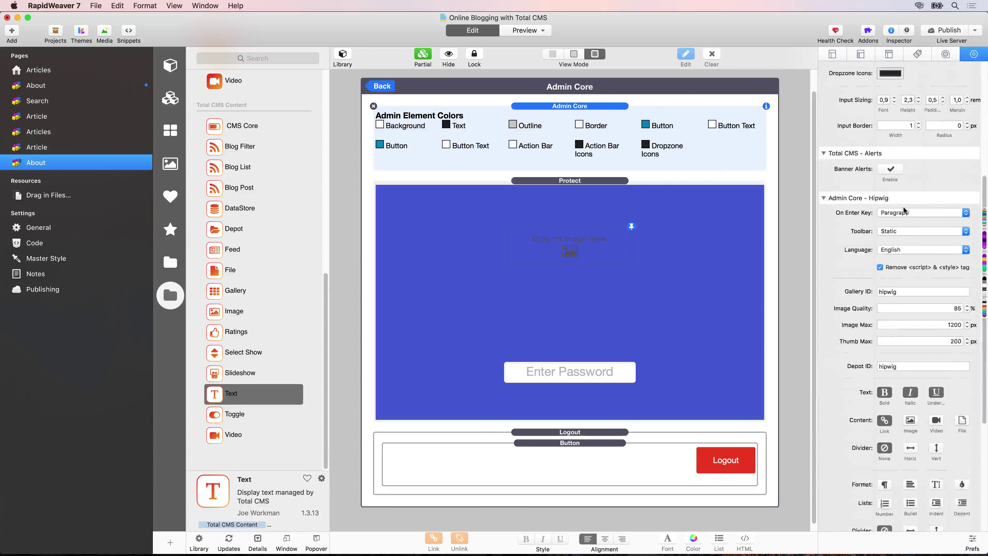
scroll(903, 210, down, 2)
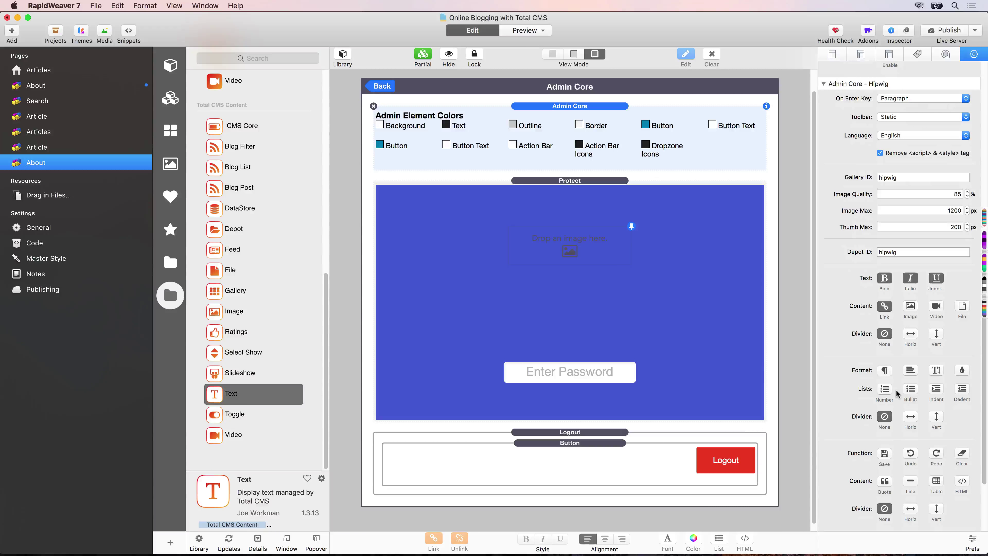
Enable format, alignment, size, colour, image, undo and redo editor buttons with vertical dividers, then publish.
click(886, 372)
click(911, 372)
click(939, 372)
click(965, 372)
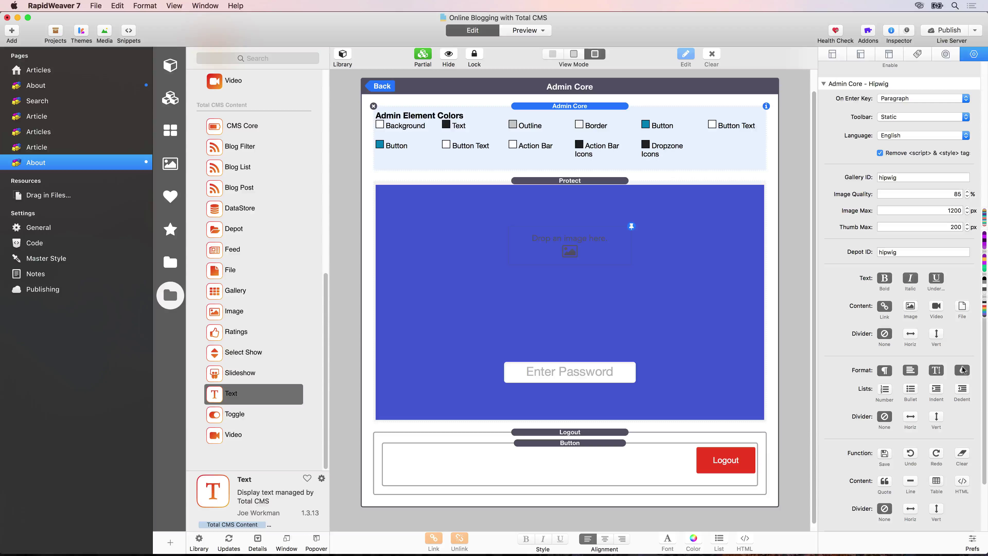
click(910, 306)
click(911, 453)
click(938, 454)
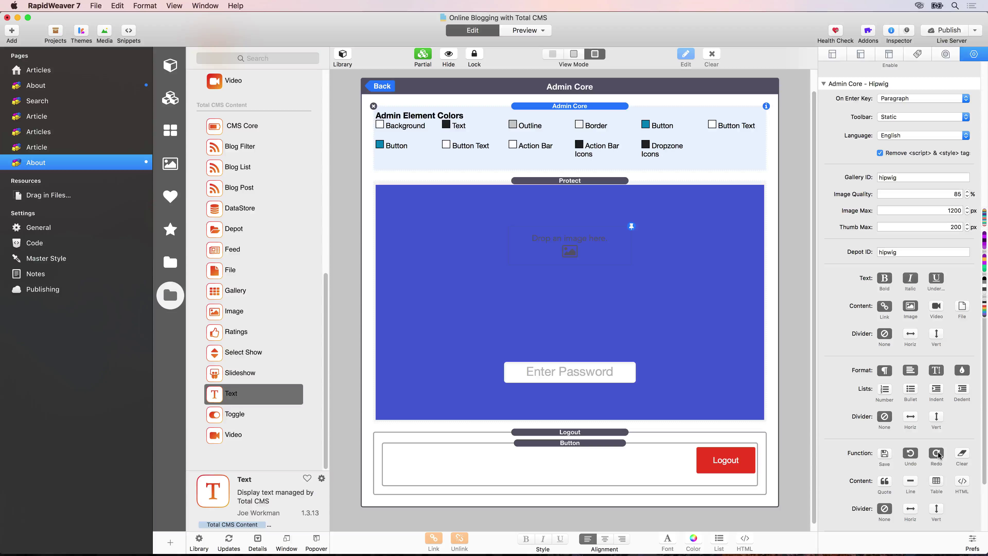
click(938, 510)
click(381, 86)
click(937, 31)
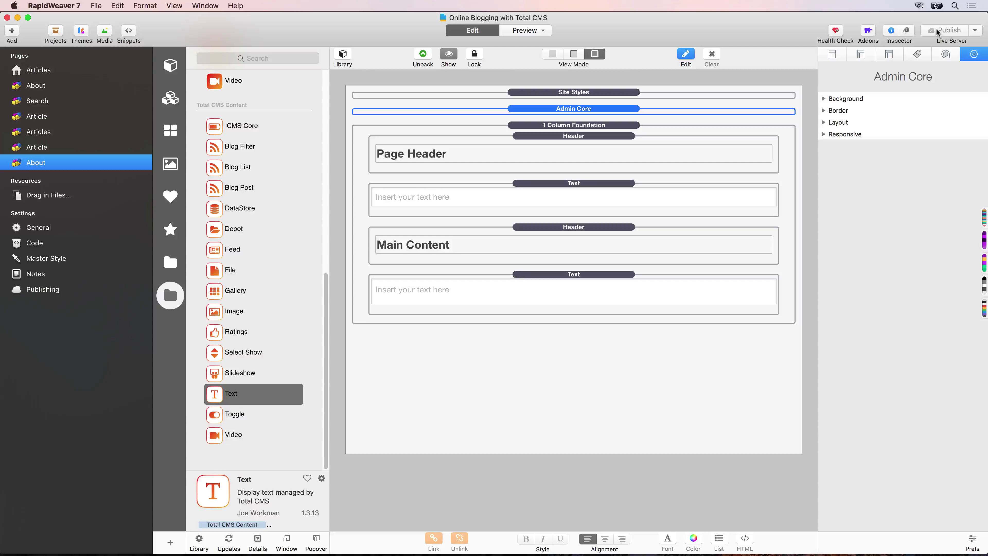
Launch Safari via Spotlight and switch to the Total CMS editor tab.
key(super+space)
text(saf)
key(Return)
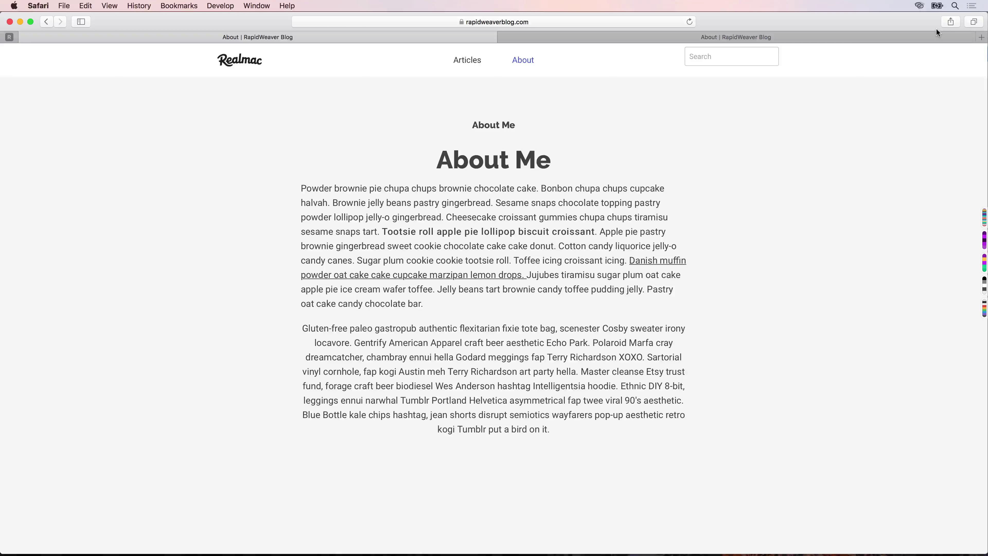
click(546, 37)
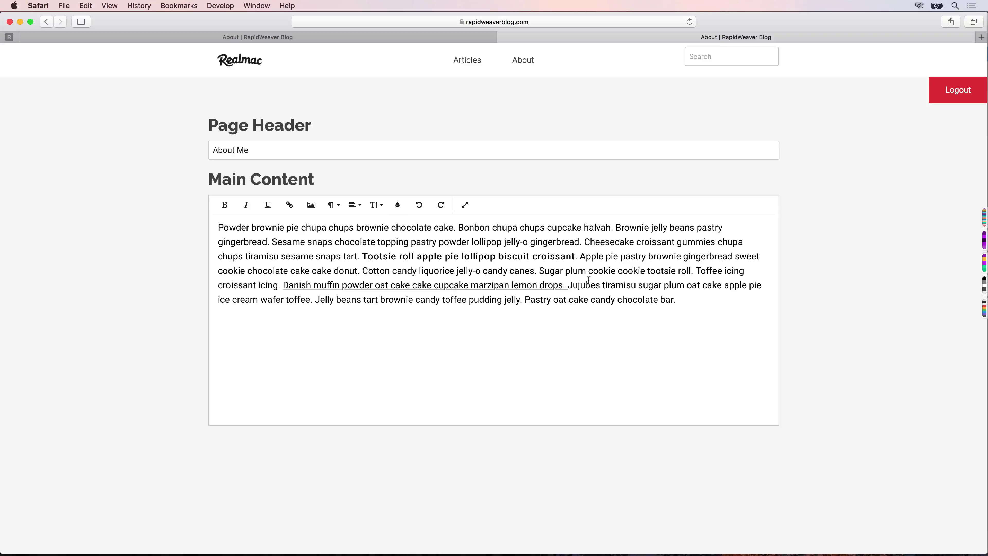
Center-align the Main Content paragraph.
drag(689, 306, 205, 220)
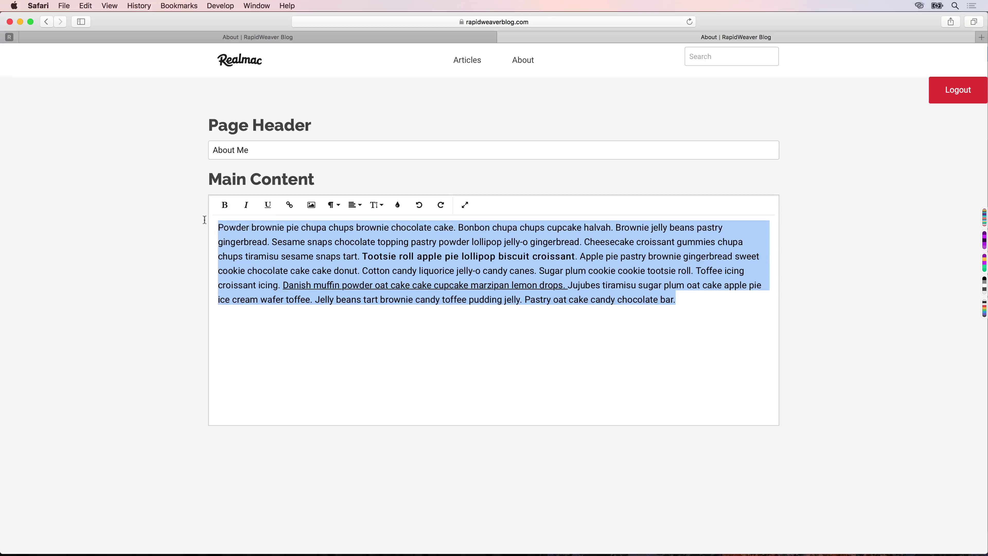
click(360, 208)
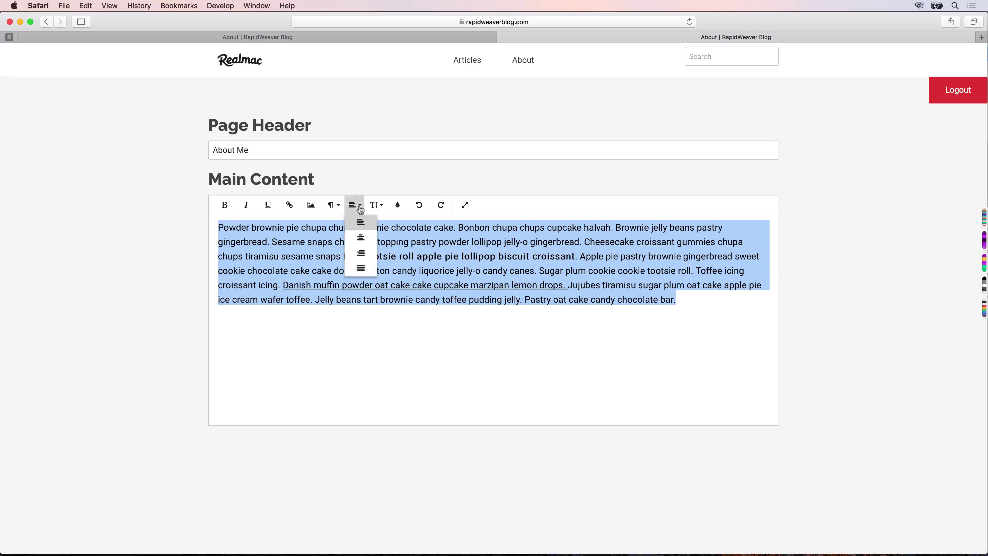
click(360, 239)
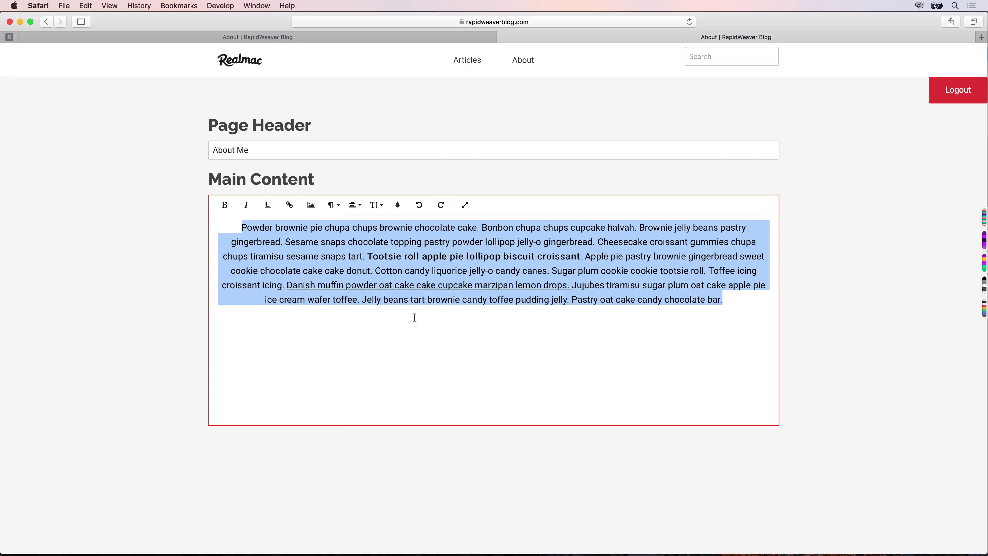
Reload the live About page to check the text, then return to the editor with nothing selected.
click(424, 35)
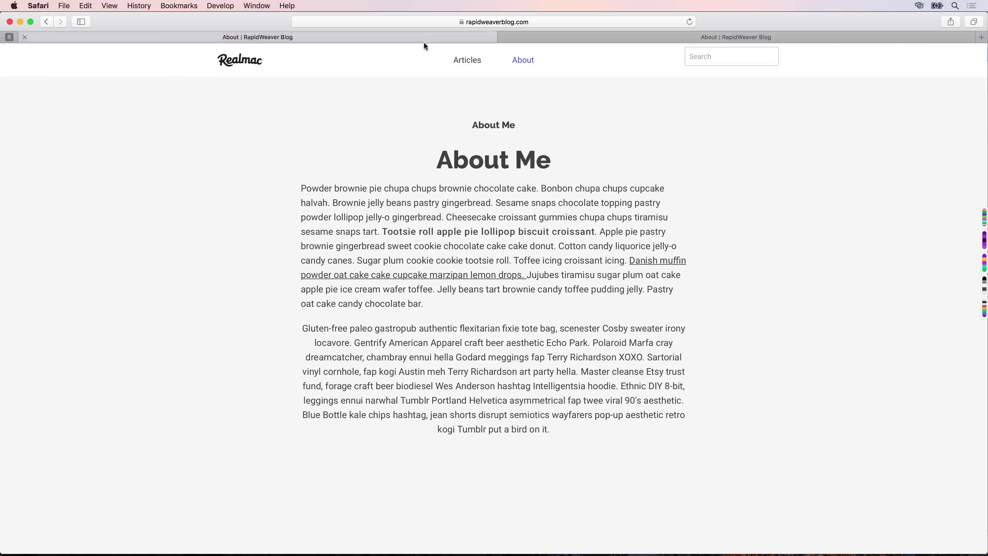
key(super+r)
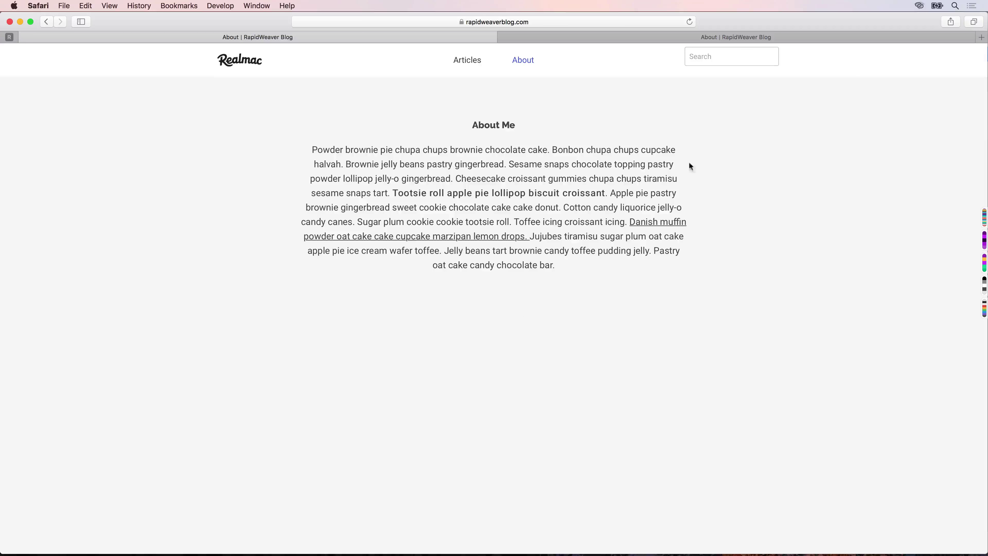
drag(312, 150, 589, 287)
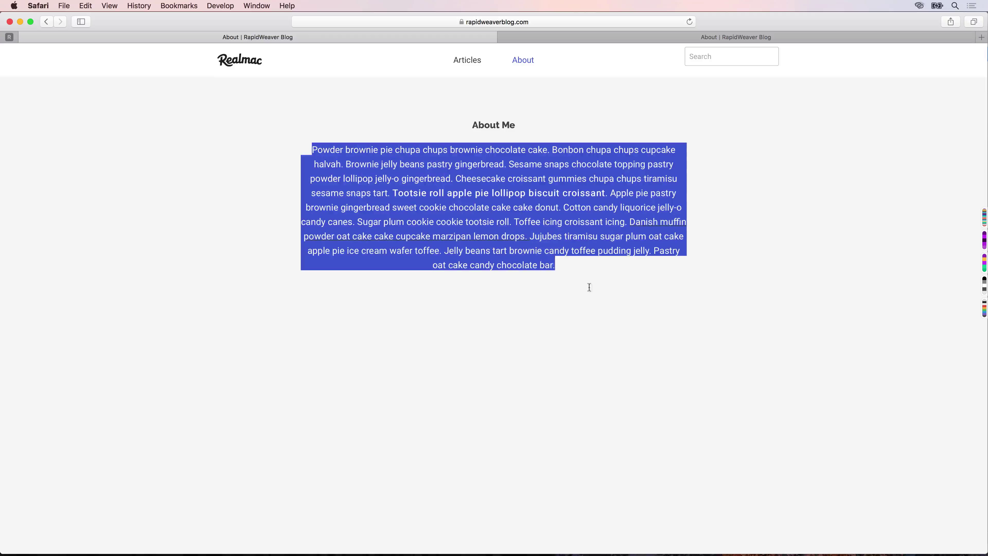
click(509, 132)
drag(519, 126, 451, 124)
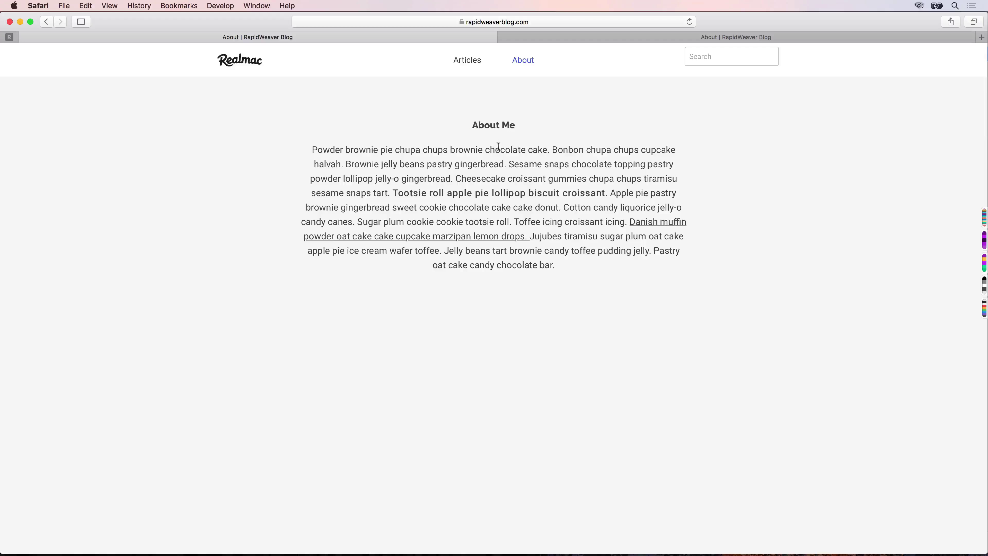
click(613, 36)
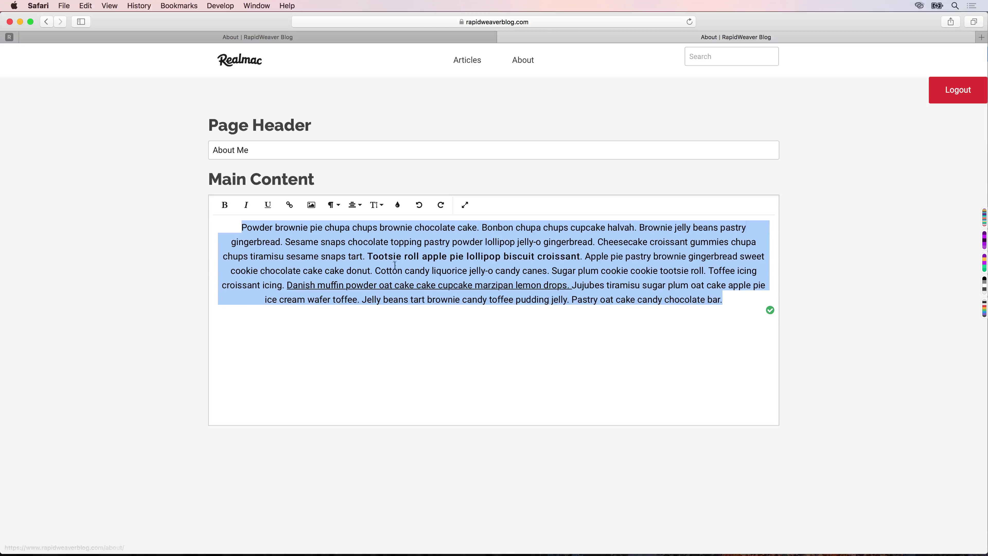
click(404, 320)
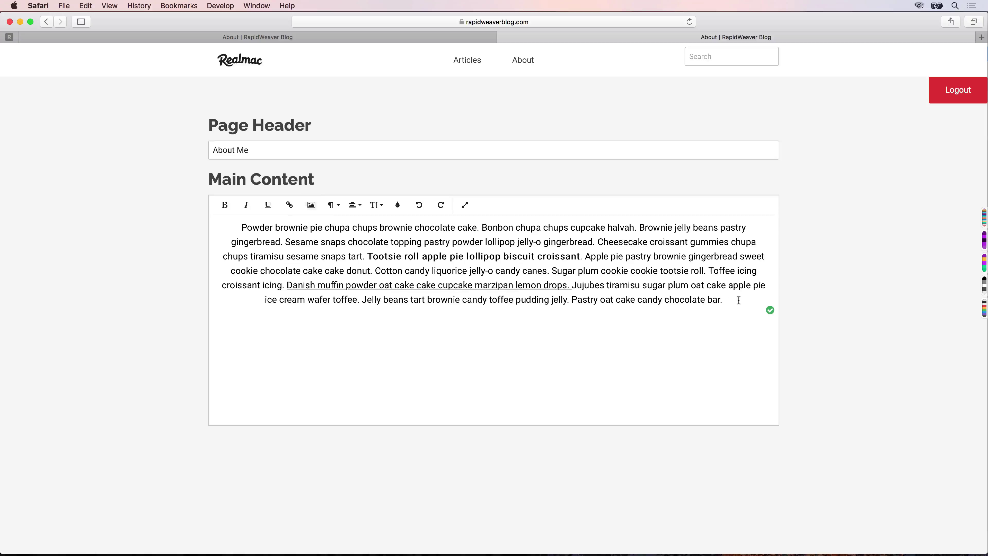
Insert the croissant sandwich photo from Assets > Breakfast into the Main Content.
click(311, 206)
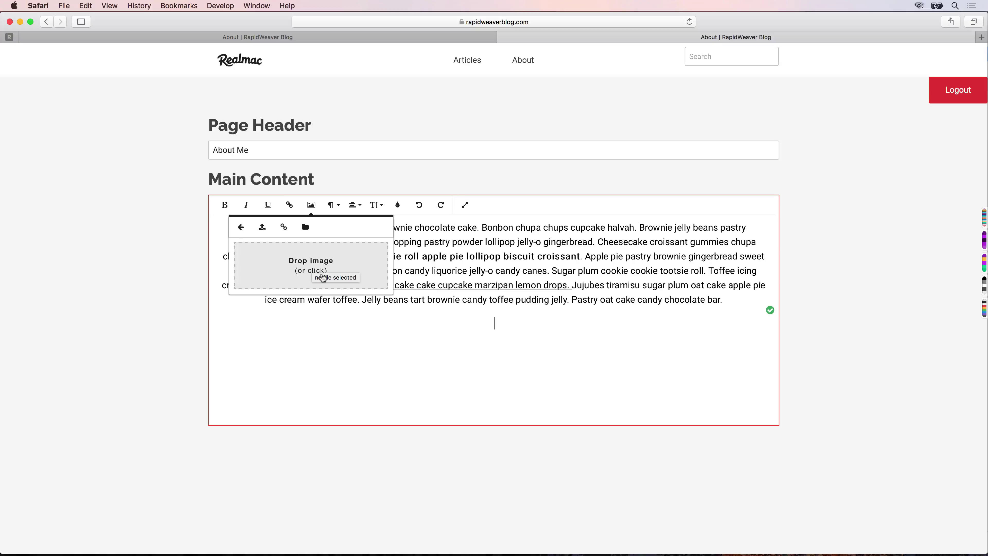
key(F11)
double_click(965, 36)
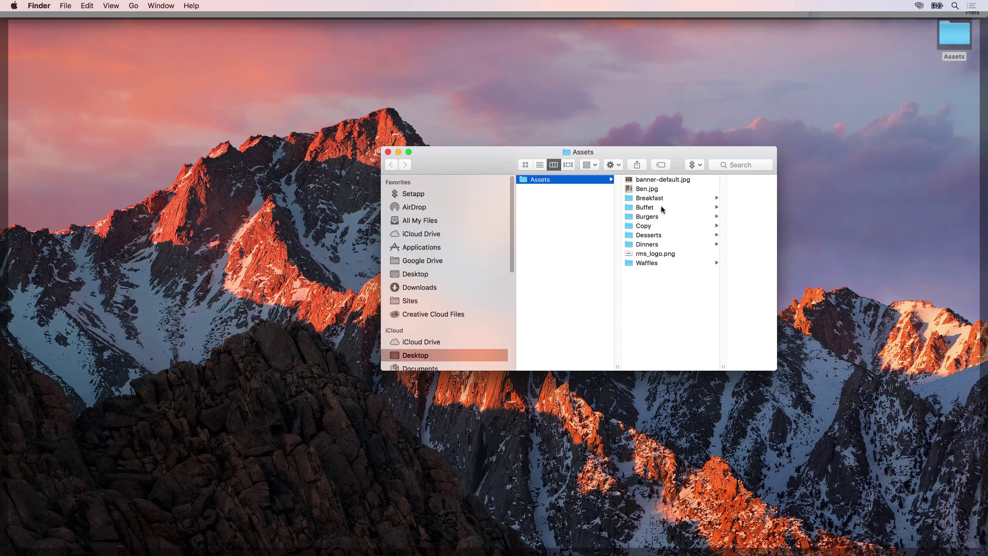
click(653, 198)
drag(716, 179, 264, 273)
click(388, 152)
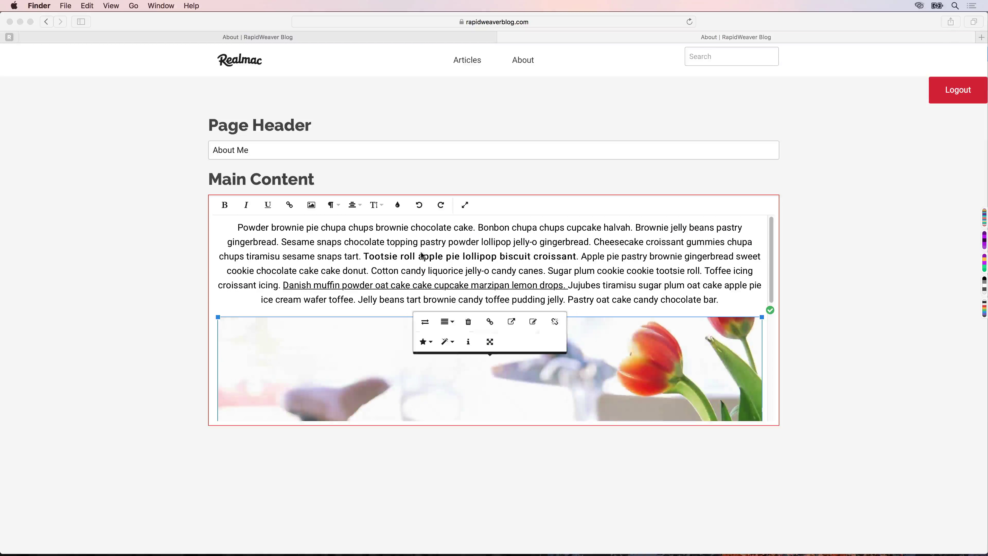
Deselect the image and reload the live page to preview the photo below the paragraph.
scroll(422, 256, down, 3)
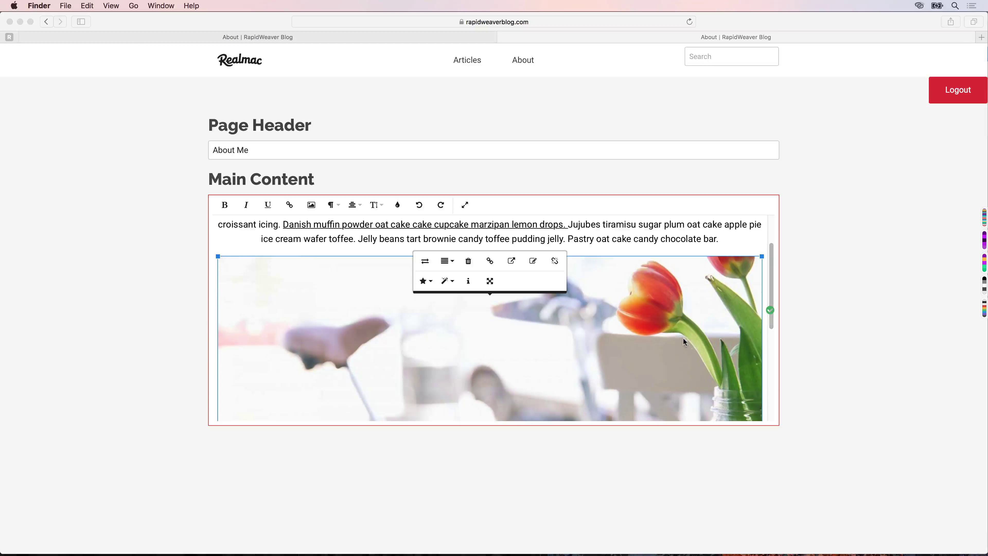
scroll(768, 275, down, 5)
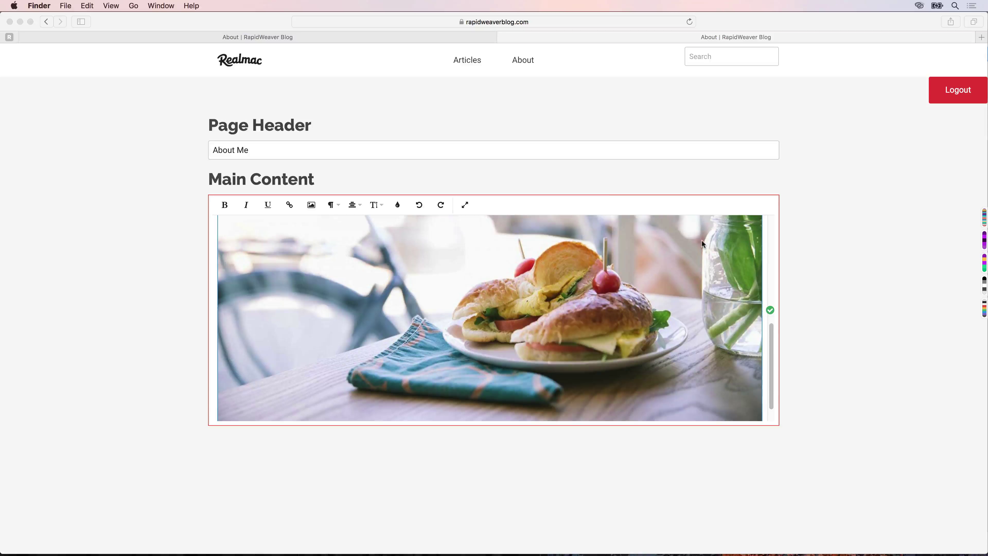
click(606, 202)
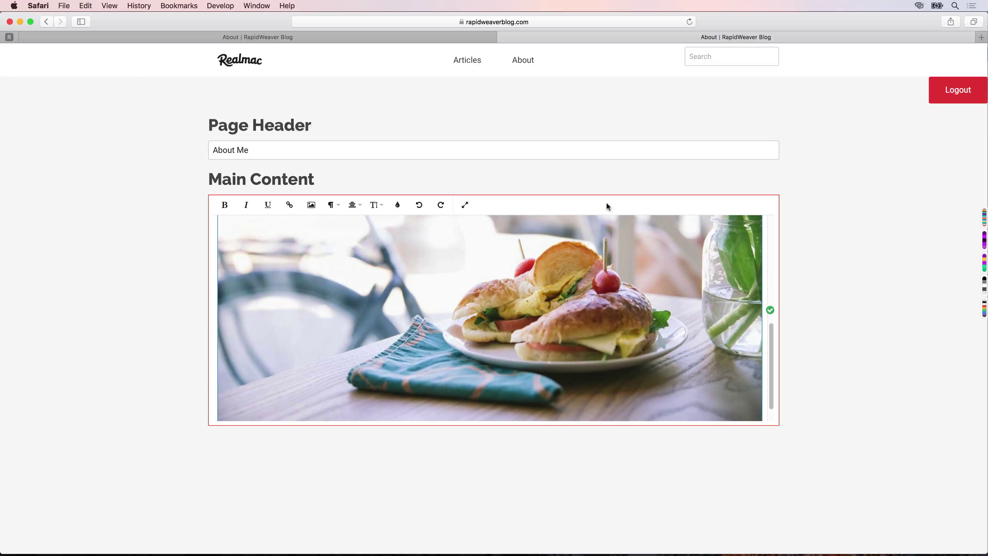
scroll(614, 243, up, 5)
click(613, 243)
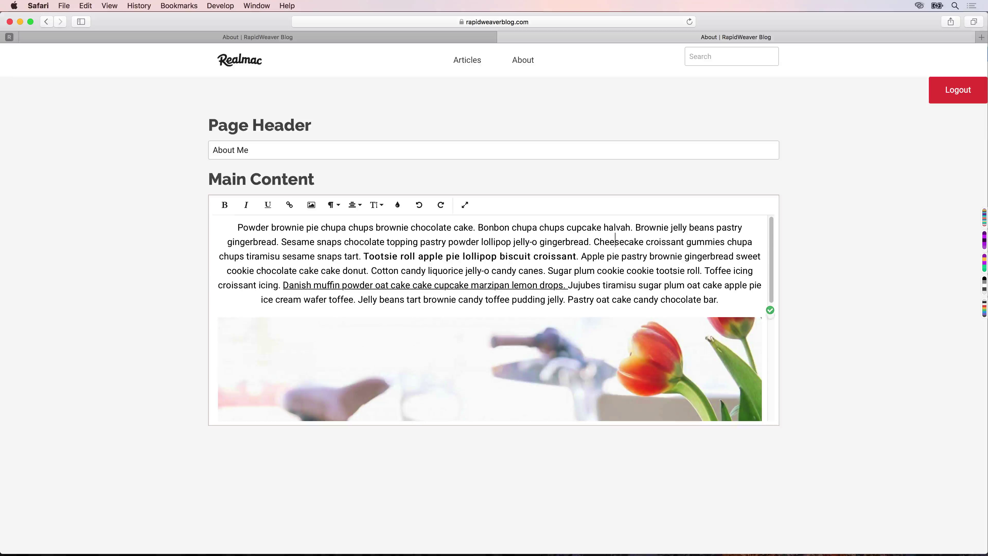
key(cmd+r)
key(cmd+r)
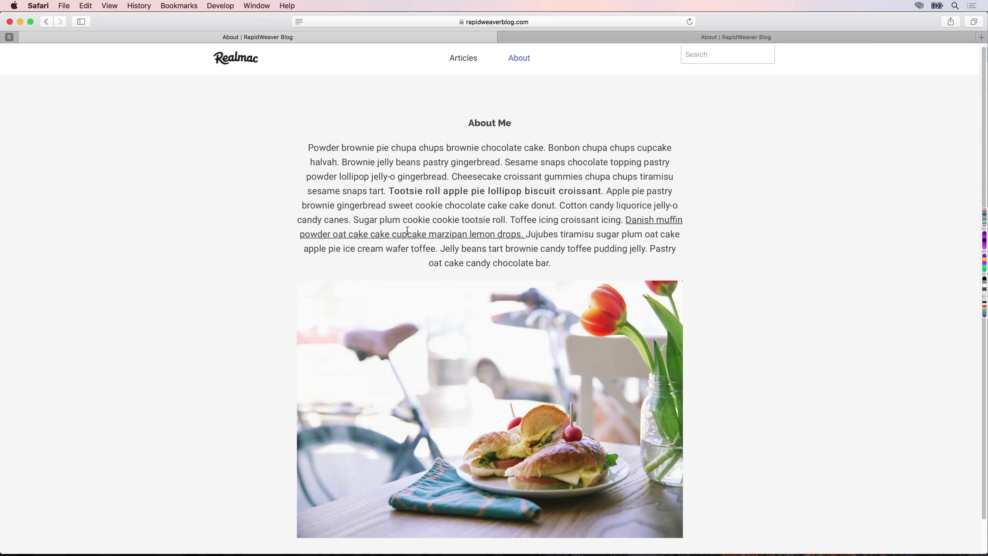
scroll(516, 372, down, 1)
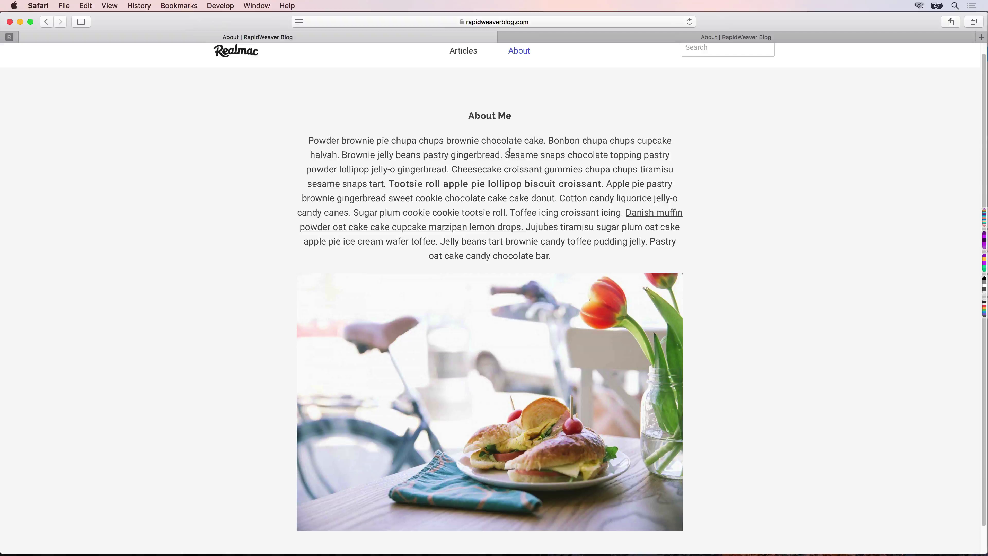
click(568, 37)
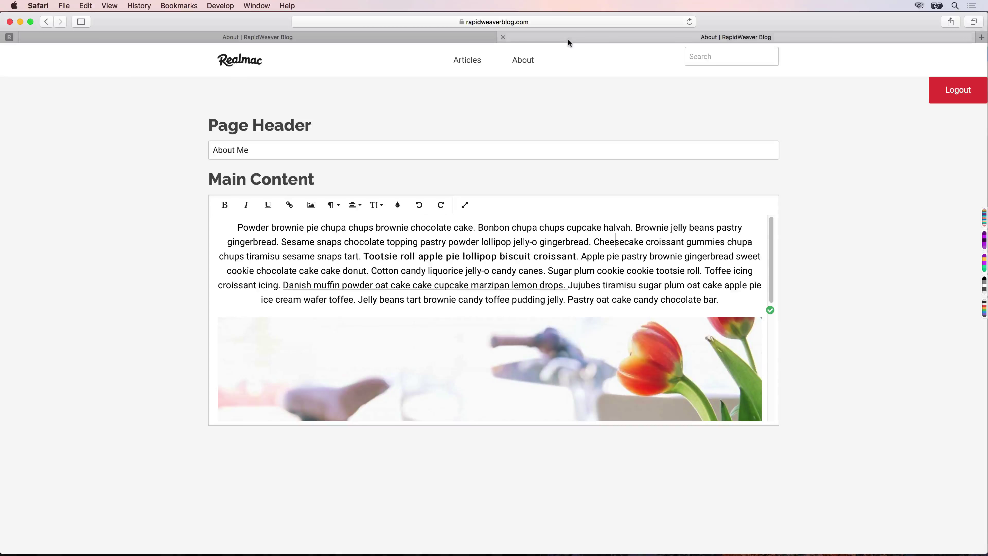
Add a bold 'About Me' line above the paragraph and enlarge its font size.
click(238, 227)
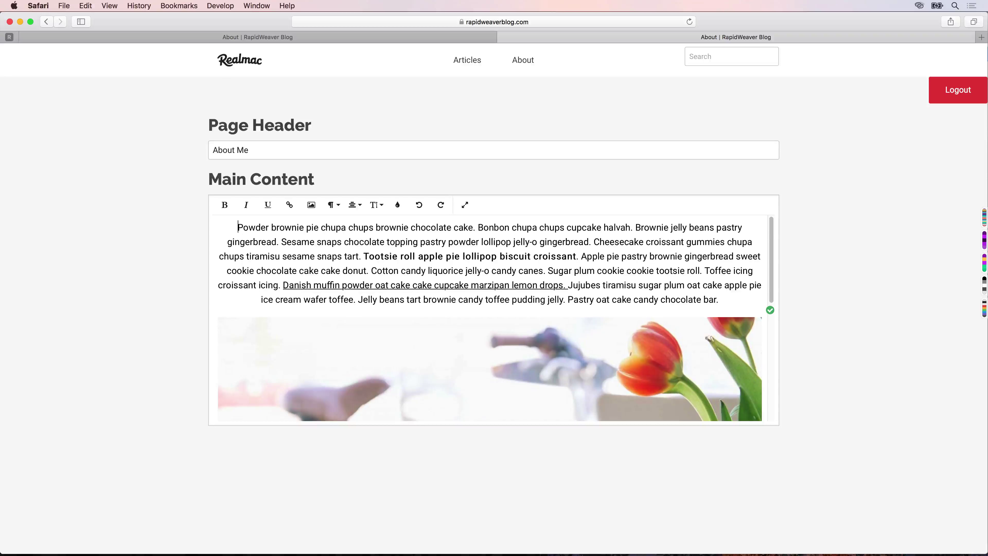
key(Return)
text(About Me)
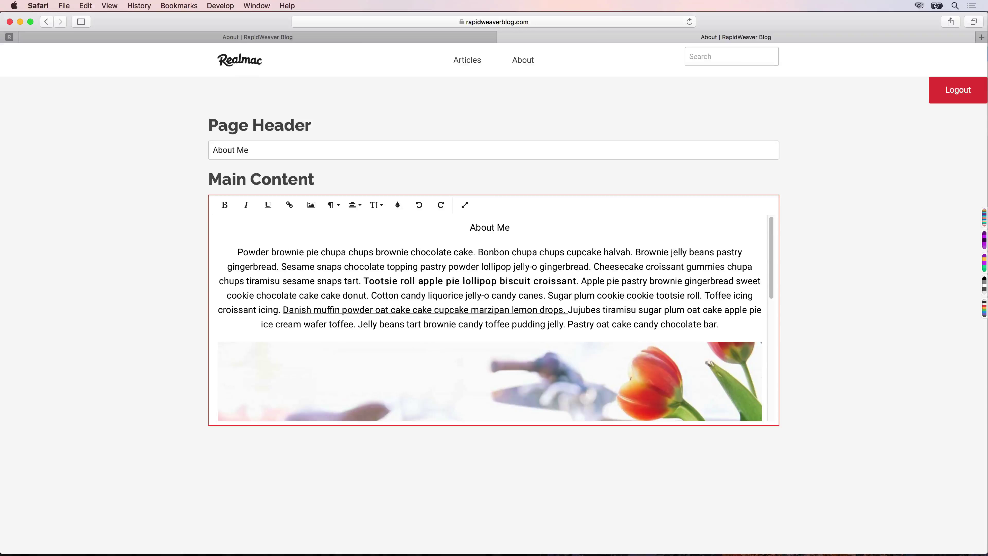
key(super+shift+Left)
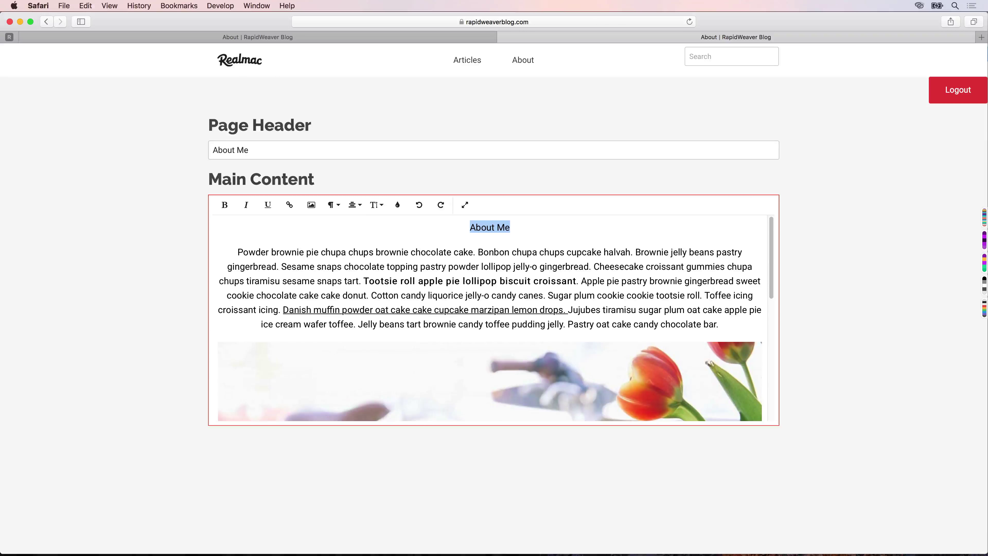
click(376, 205)
scroll(380, 267, down, 2)
click(383, 286)
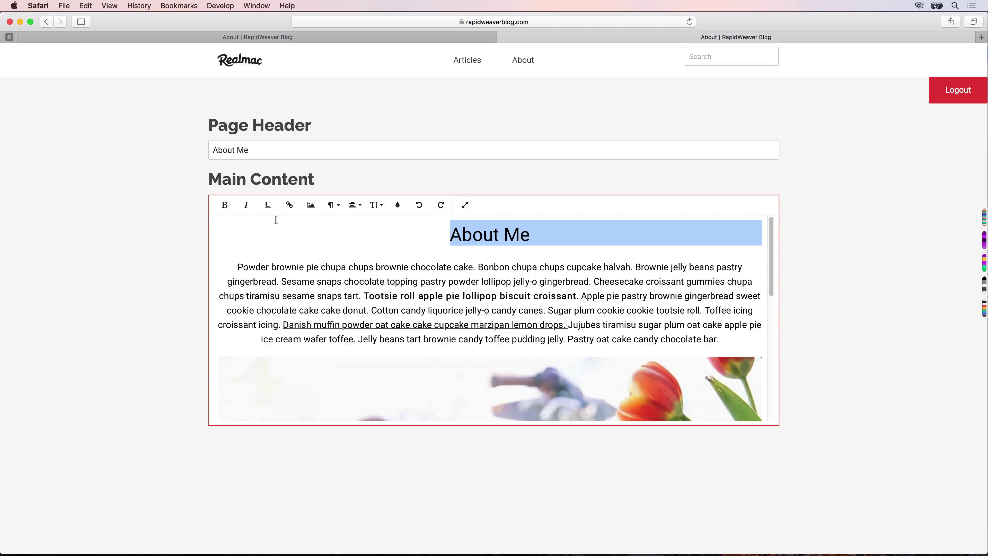
click(225, 206)
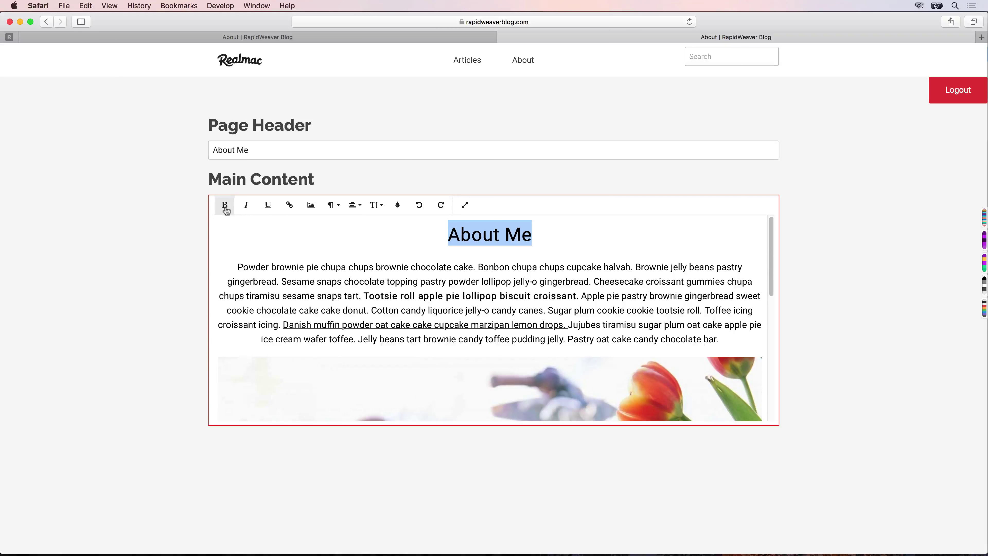
click(375, 205)
click(383, 301)
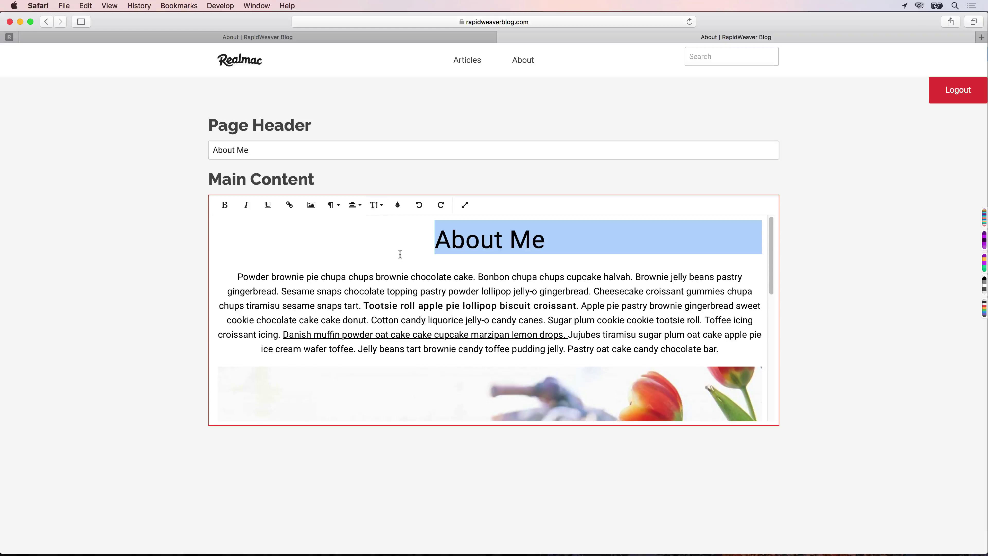
click(412, 277)
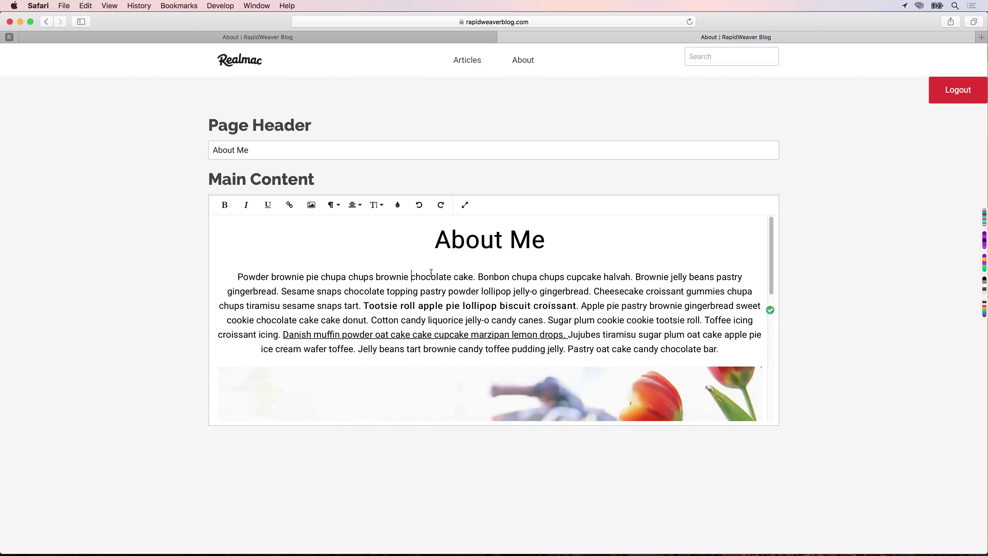
Check the About Me heading on the published page, then bring RapidWeaver forward and select the Page Header stack.
click(452, 38)
drag(452, 152, 540, 152)
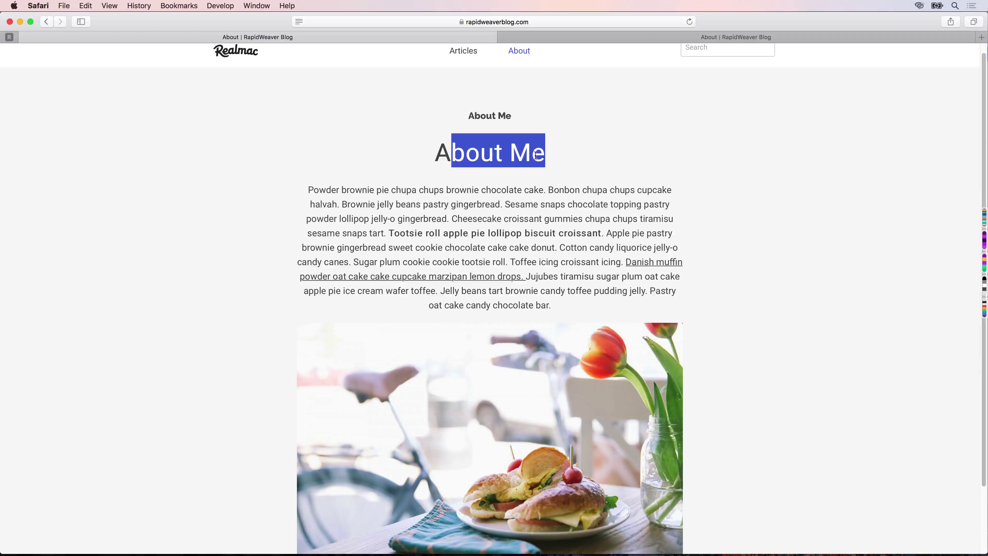
click(537, 155)
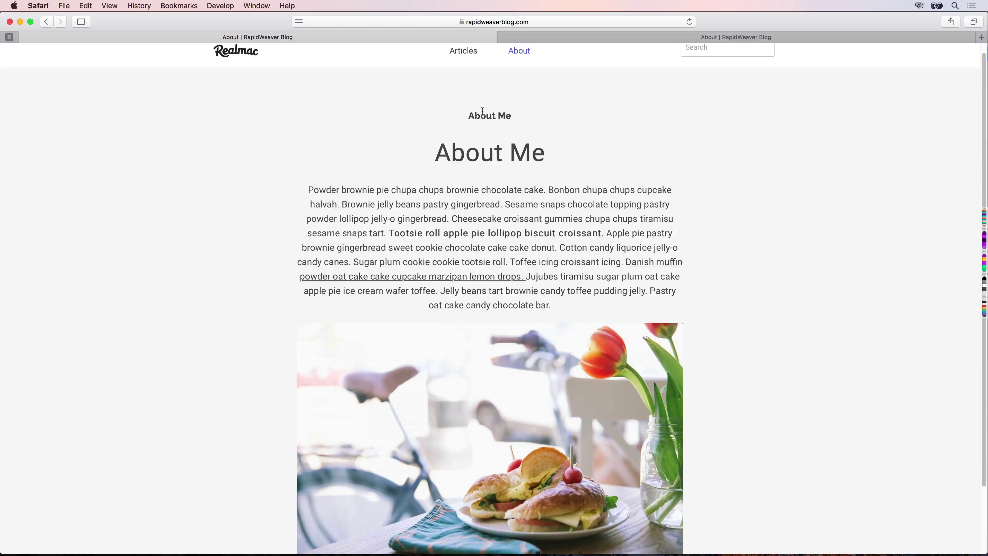
key(super+space)
text(rapidweaver)
key(Return)
click(489, 150)
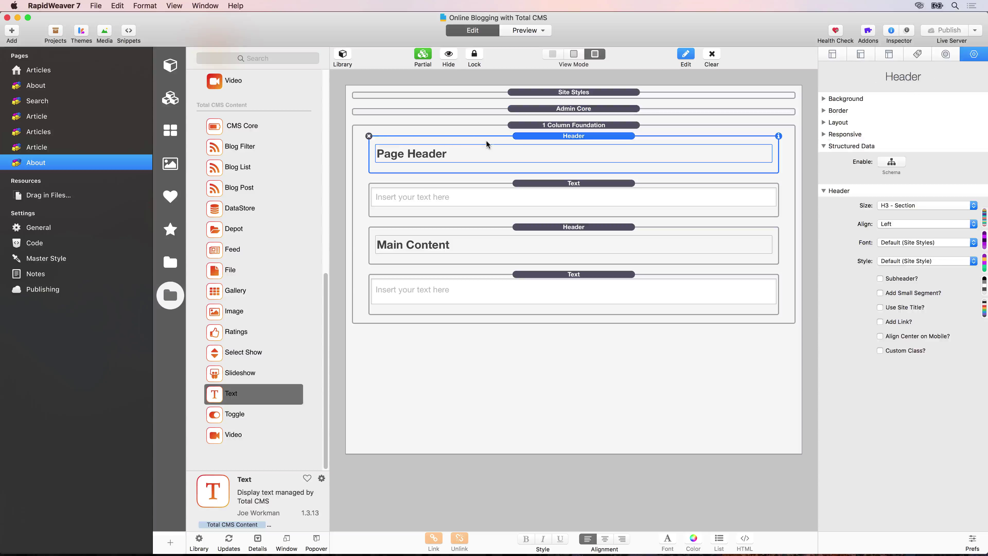
Delete the Page Header and its Text stack, plus the aboutPageHeader Text stack, then publish.
click(369, 136)
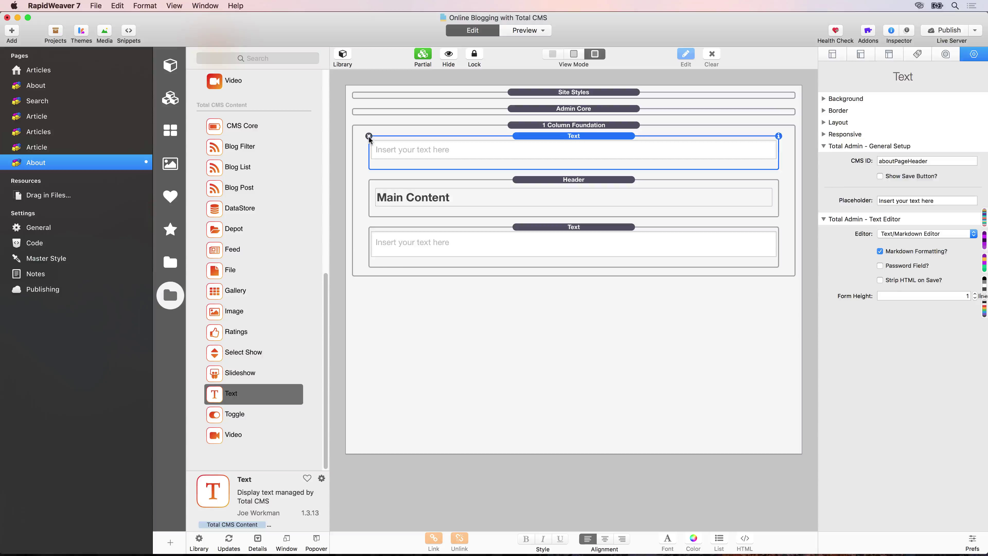
click(369, 135)
click(50, 89)
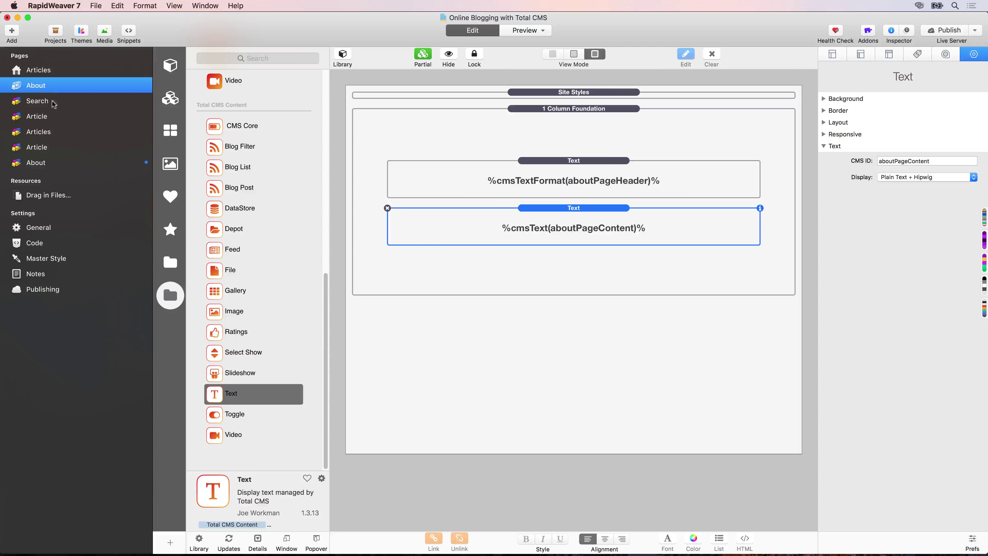
click(502, 168)
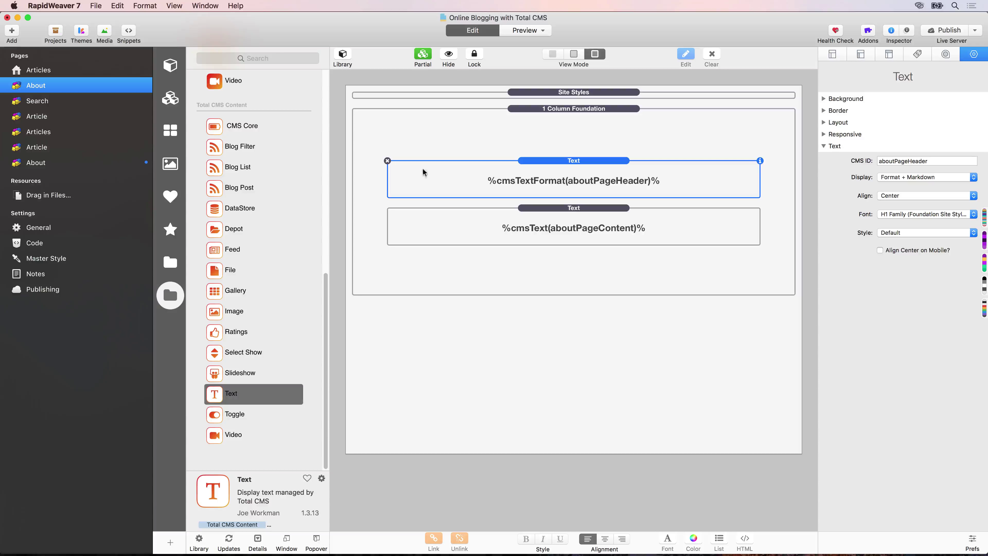
click(387, 161)
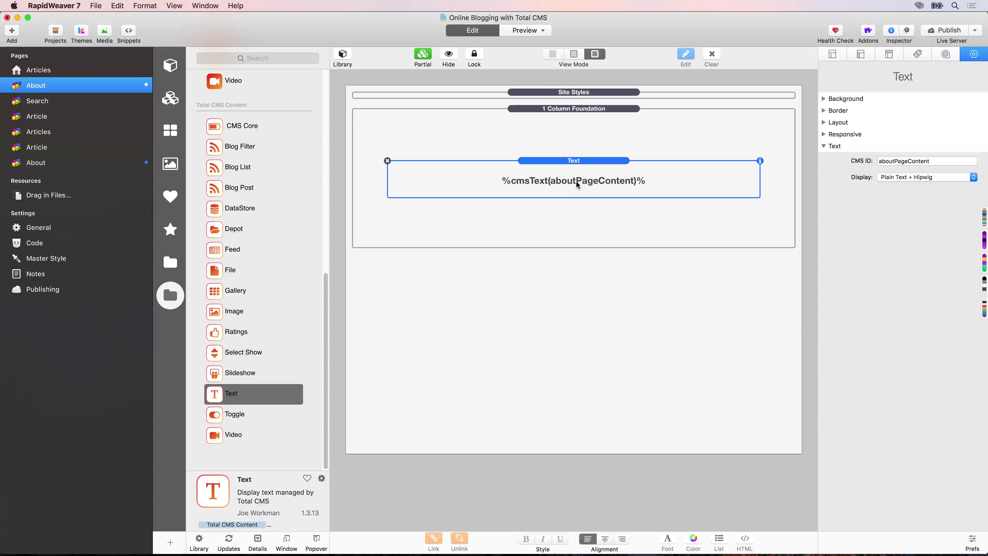
click(49, 164)
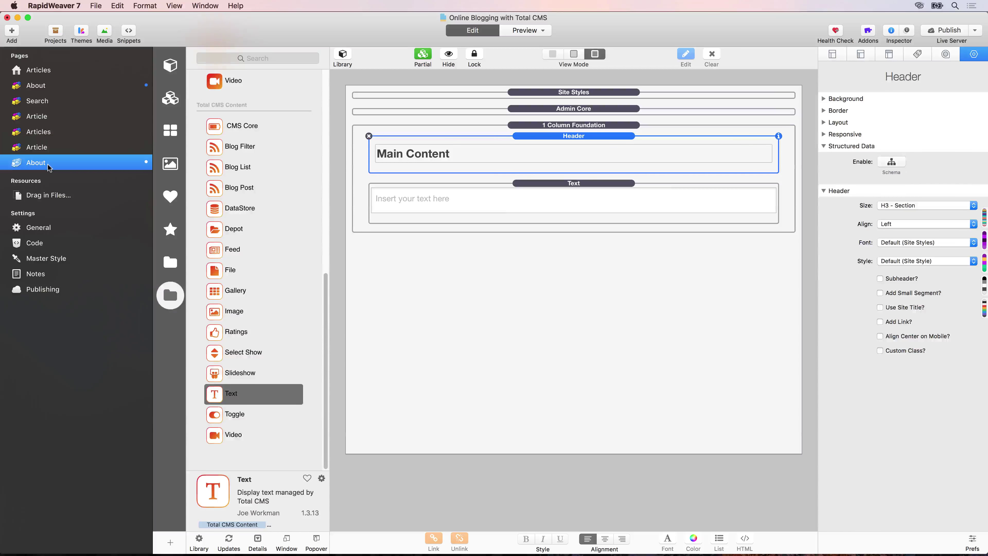
click(953, 32)
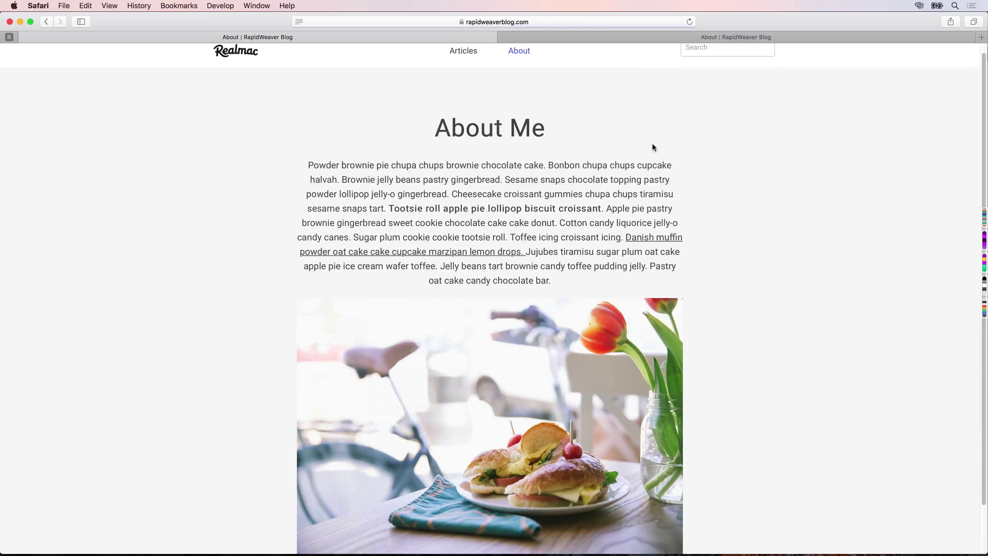
Inspect the republished About Me heading and paragraph on the live page, then return to the editor.
scroll(466, 206, down, 1)
scroll(466, 205, up, 2)
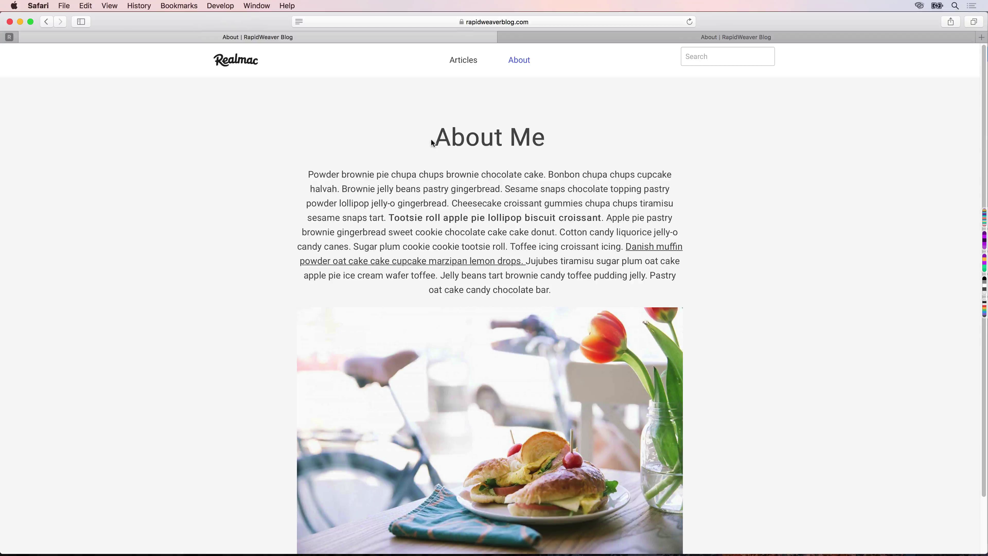
drag(432, 139, 547, 142)
drag(307, 174, 525, 260)
scroll(523, 375, down, 4)
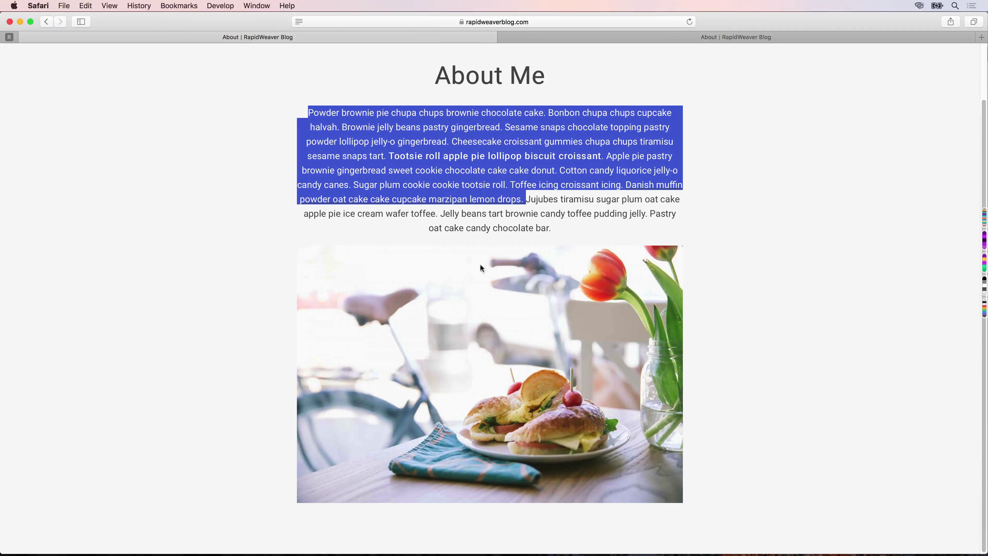
click(514, 218)
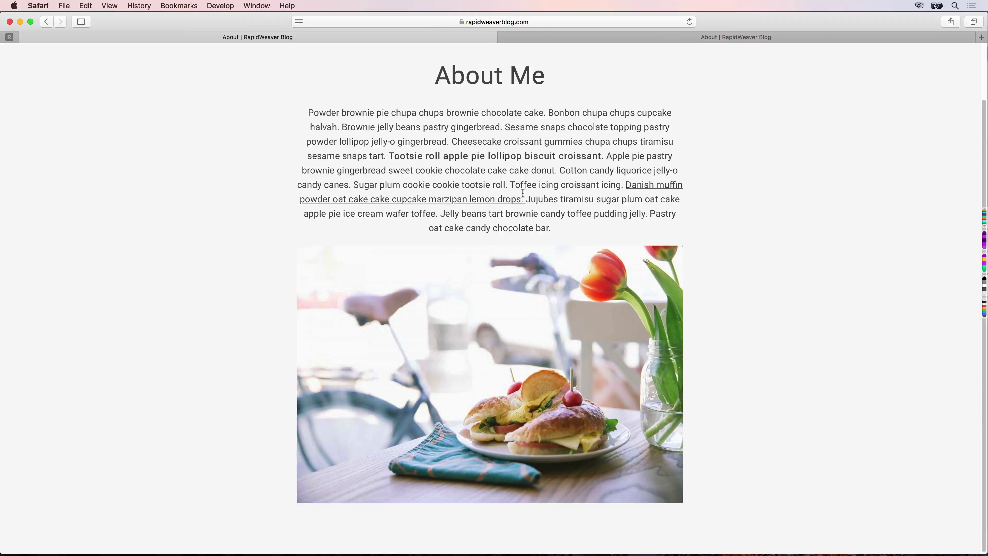
click(607, 41)
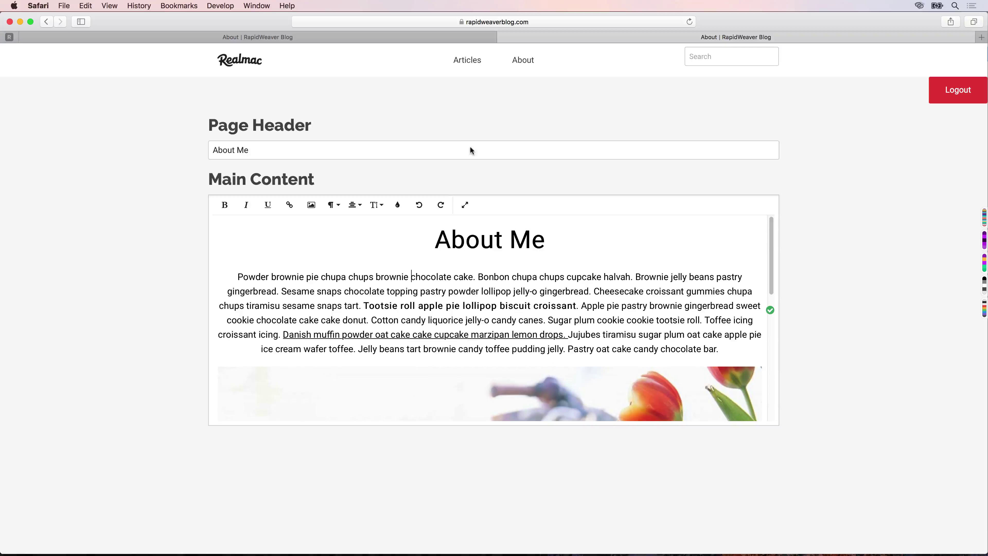